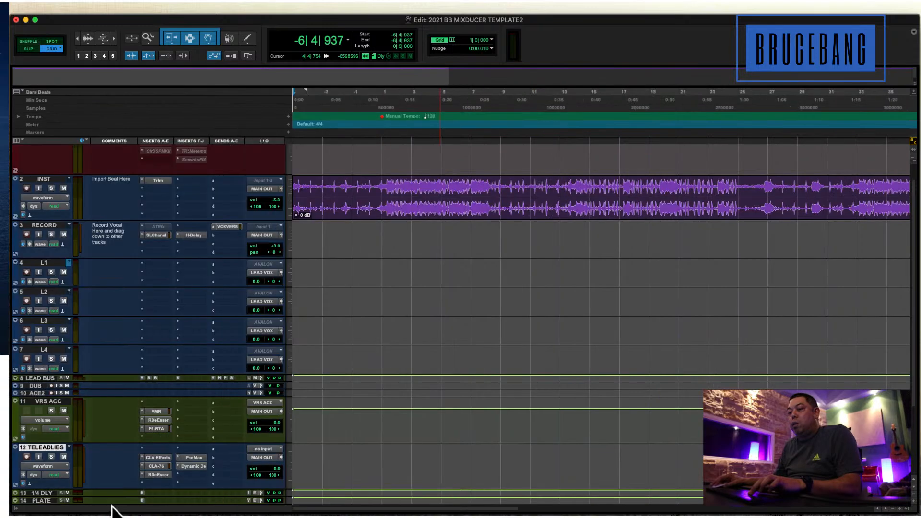
Show the track list beside the session tracks.
{"action": "left_click", "coordinate": [17, 508]}
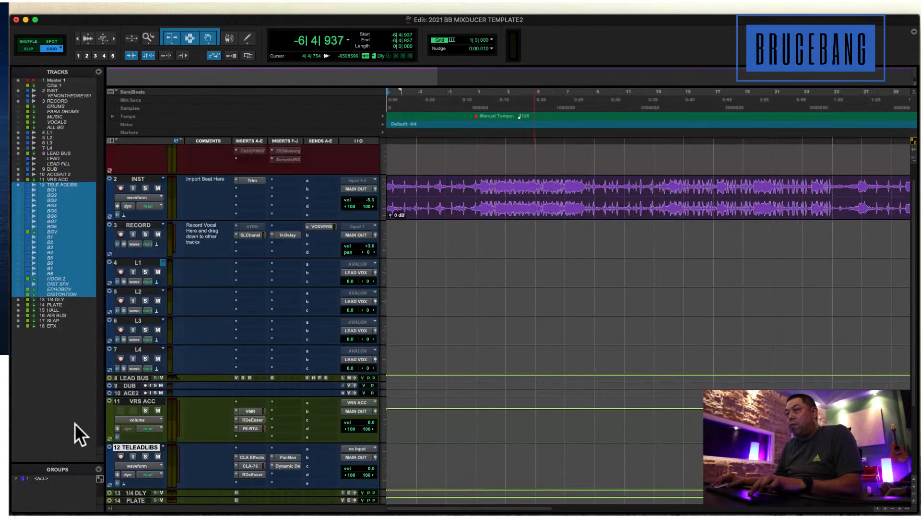
{"action": "right_click", "coordinate": [63, 184]}
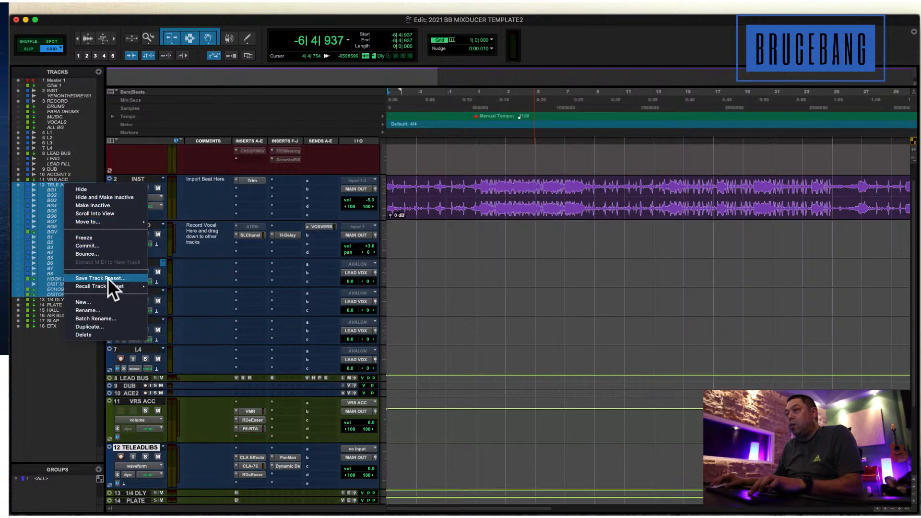
{"action": "key", "text": "Escape"}
Unhide the tracks from BG1 through HOOK 2.
{"action": "left_click", "coordinate": [54, 189]}
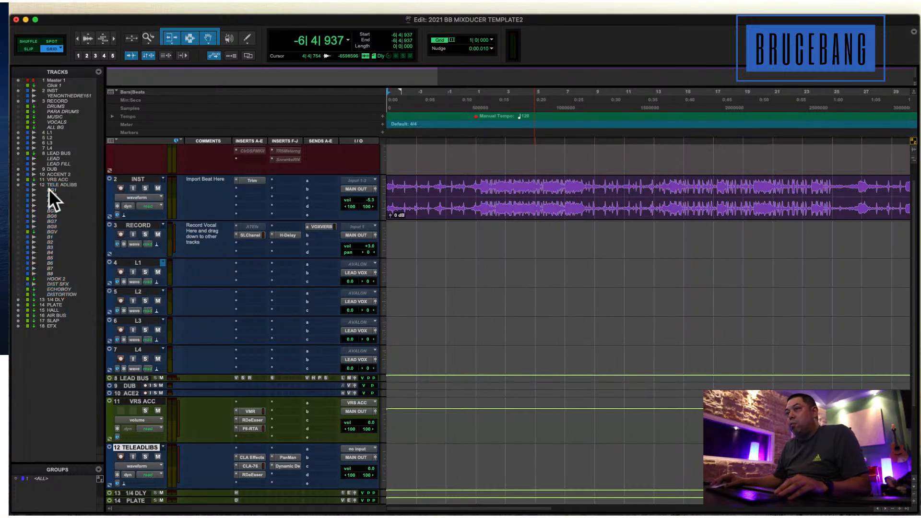
{"action": "left_click", "coordinate": [55, 277], "text": "shift"}
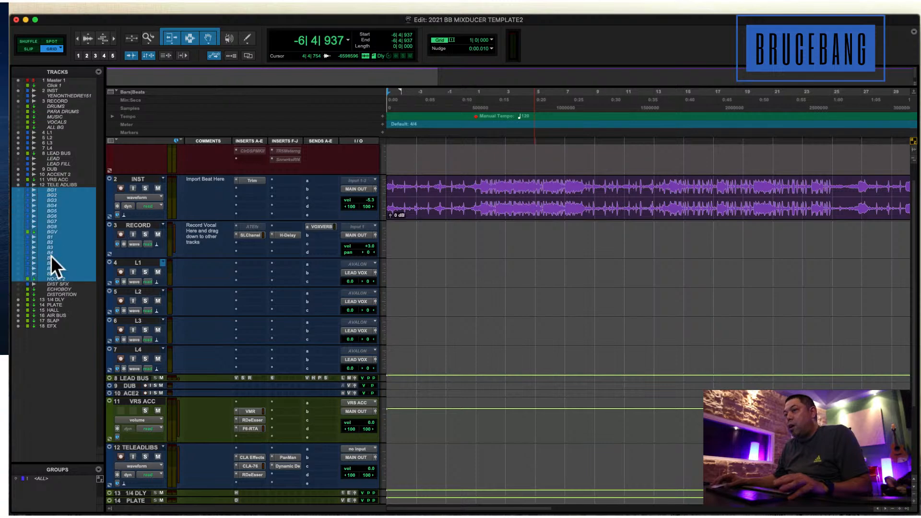
{"action": "right_click", "coordinate": [51, 257]}
{"action": "left_click", "coordinate": [86, 263]}
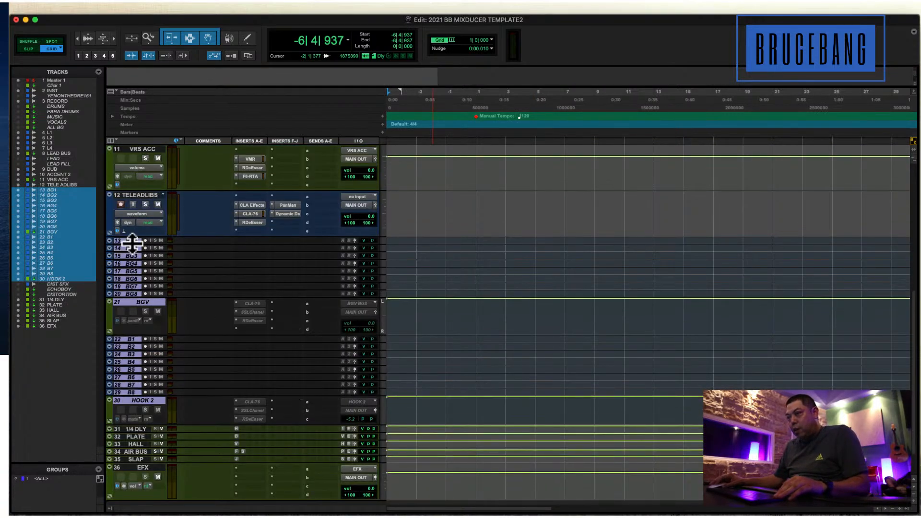
Increase the height of the BG1 through HOOK 2 tracks and look over their routing.
{"action": "left_click_drag", "start_coordinate": [132, 243], "coordinate": [133, 269]}
{"action": "scroll", "coordinate": [222, 274], "scroll_direction": "down", "scroll_amount": 5}
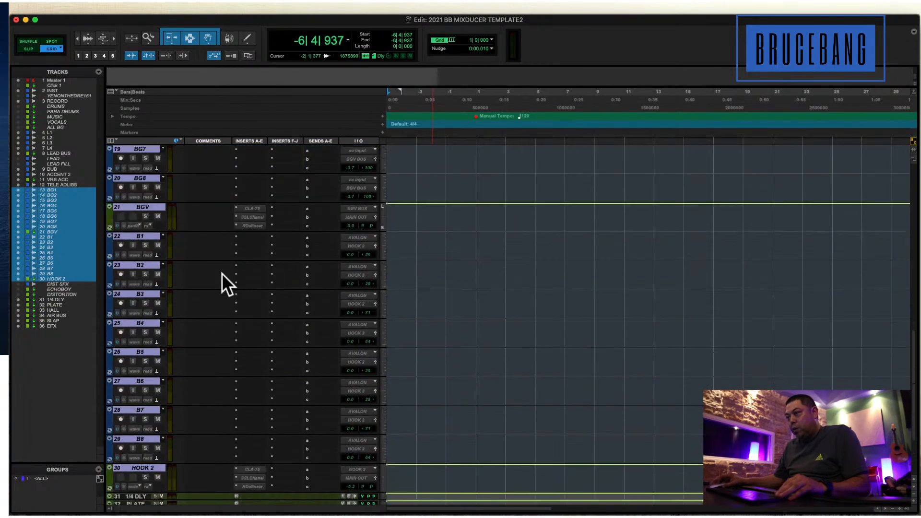
{"action": "scroll", "coordinate": [220, 274], "scroll_direction": "down", "scroll_amount": 4}
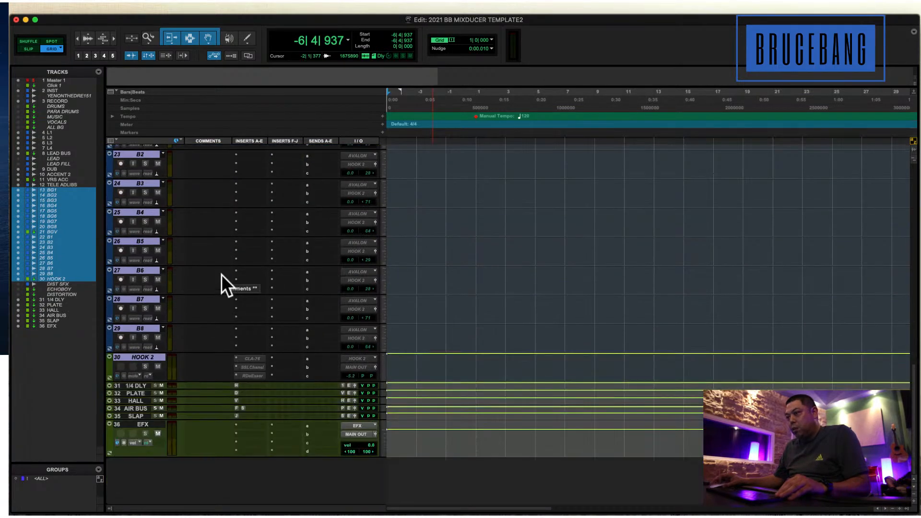
{"action": "scroll", "coordinate": [221, 274], "scroll_direction": "up", "scroll_amount": 5}
{"action": "scroll", "coordinate": [220, 274], "scroll_direction": "up", "scroll_amount": 8}
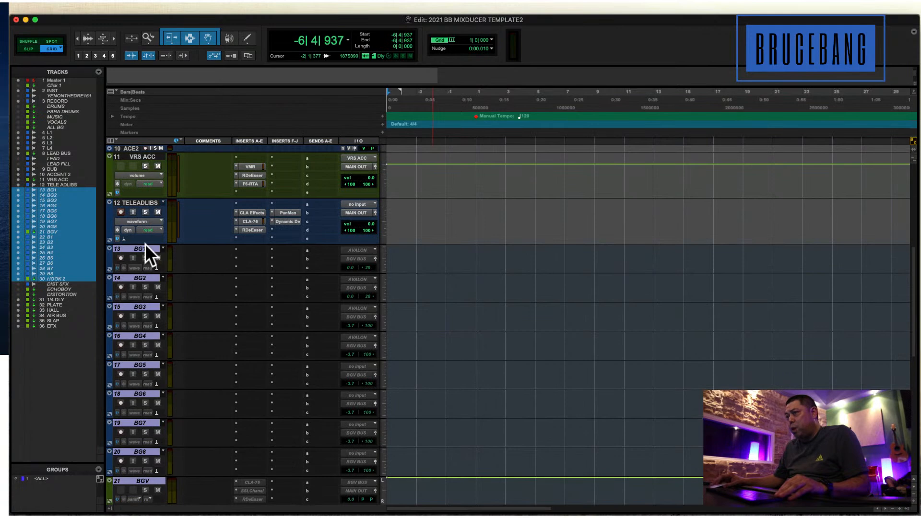
Hide the selected tracks from BG1 through HOOK 2 again and return to the Master and INST tracks.
{"action": "right_click", "coordinate": [143, 248]}
{"action": "left_click", "coordinate": [171, 248]}
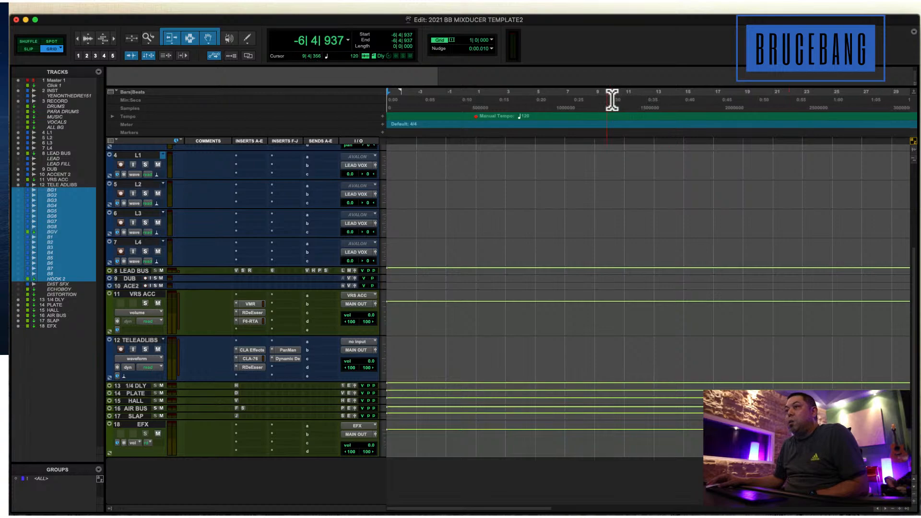
{"action": "scroll", "coordinate": [477, 241], "scroll_direction": "up", "scroll_amount": 5}
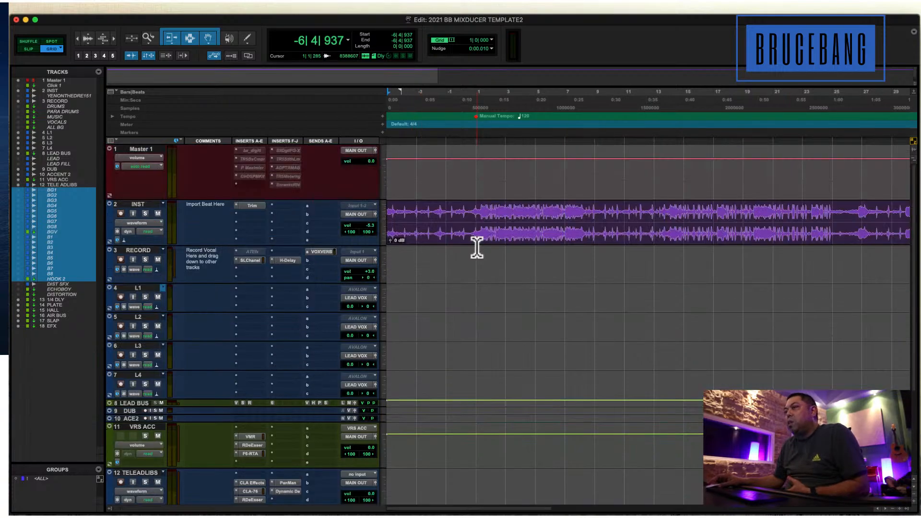
{"action": "scroll", "coordinate": [476, 247], "scroll_direction": "down", "scroll_amount": 4}
{"action": "scroll", "coordinate": [476, 247], "scroll_direction": "up", "scroll_amount": 2}
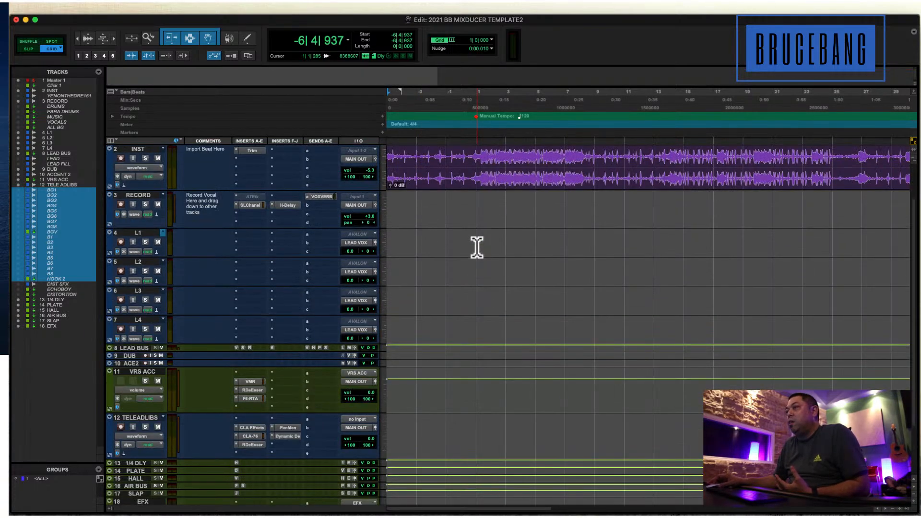
{"action": "scroll", "coordinate": [476, 247], "scroll_direction": "up", "scroll_amount": 2}
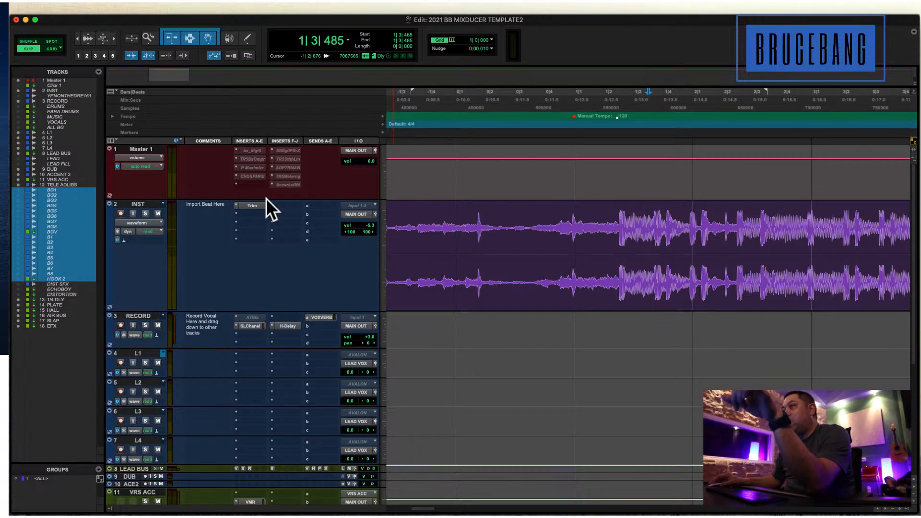
Step the edit cursor through the transients of the INST clip, from just before bar 1 to about 1|3.
{"action": "left_click", "coordinate": [460, 230]}
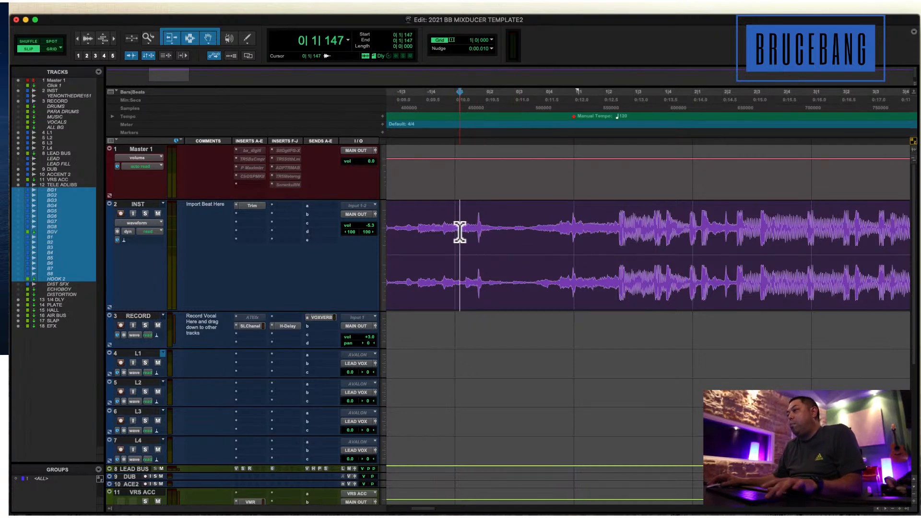
{"action": "key", "text": "Tab"}
{"action": "key", "text": "Tab"}
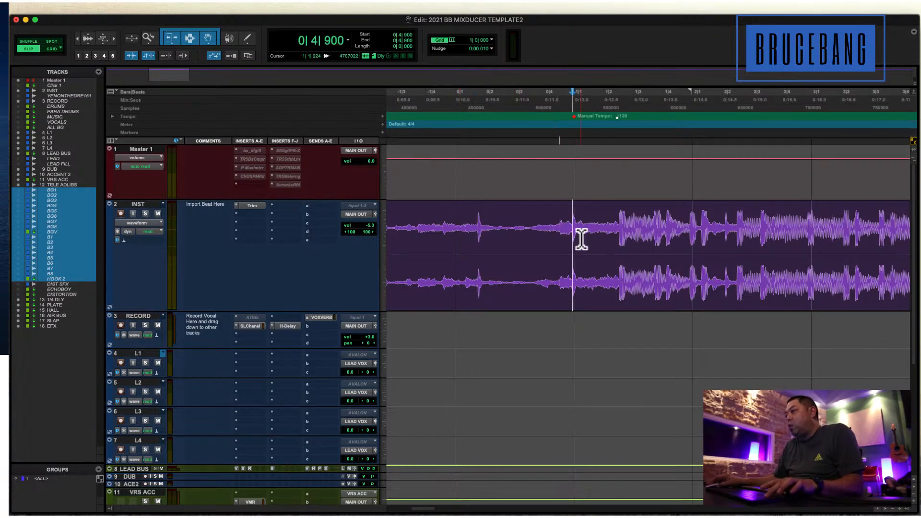
{"action": "key", "text": "Tab"}
{"action": "key", "text": "Tab"}
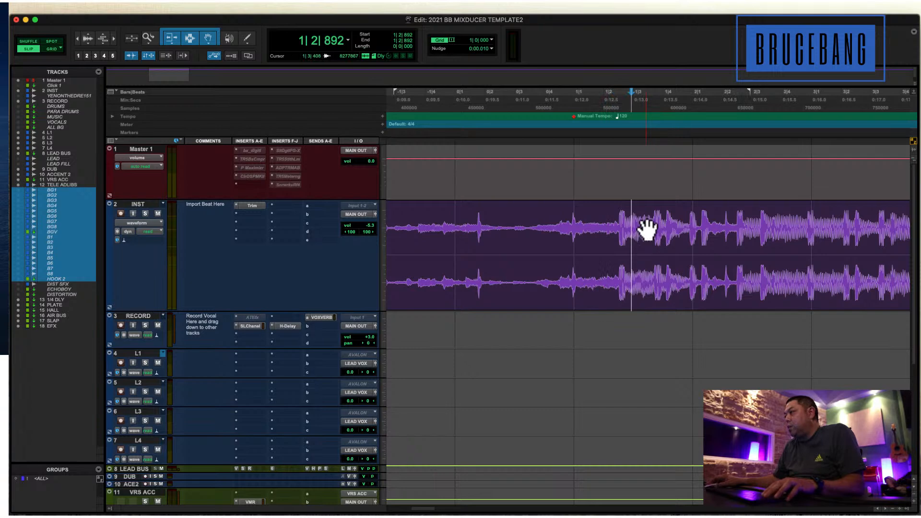
{"action": "key", "text": "Tab"}
{"action": "left_click", "coordinate": [650, 241]}
{"action": "key", "text": "r"}
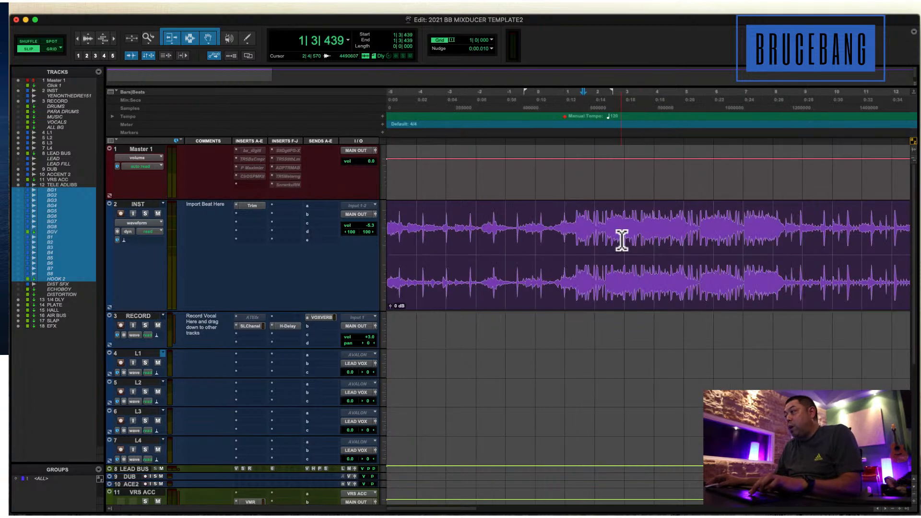
Audition the INST beat around bar 1, starting from about 0|4|815, to find where the drums enter.
{"action": "left_click", "coordinate": [610, 233]}
{"action": "left_click", "coordinate": [557, 231]}
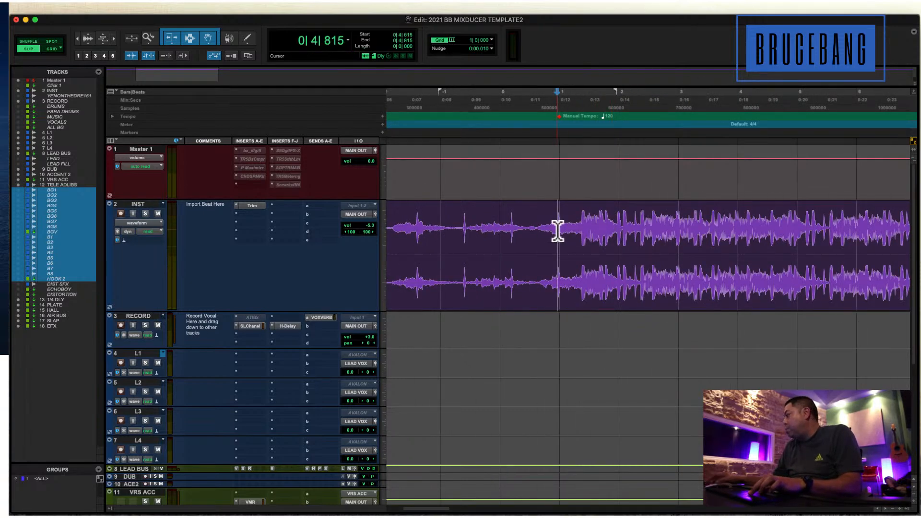
{"action": "key", "text": "space"}
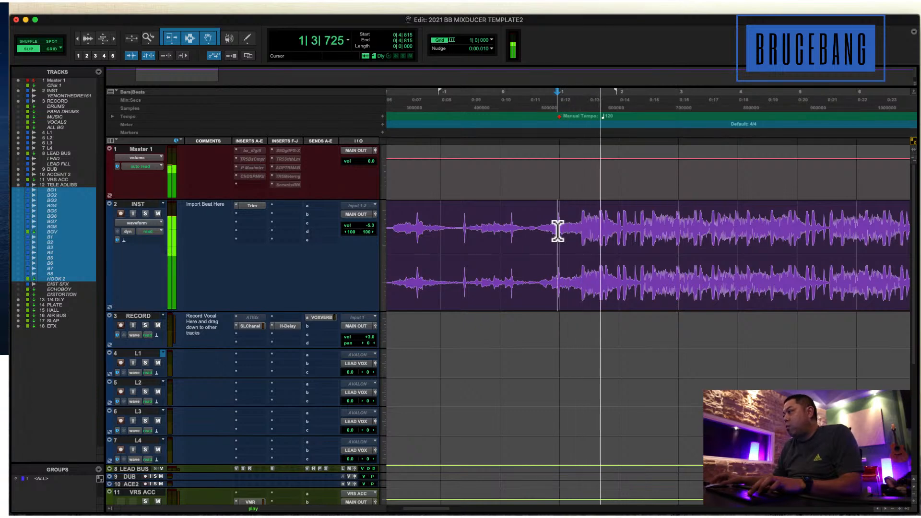
{"action": "key", "text": "space"}
{"action": "left_click", "coordinate": [571, 225]}
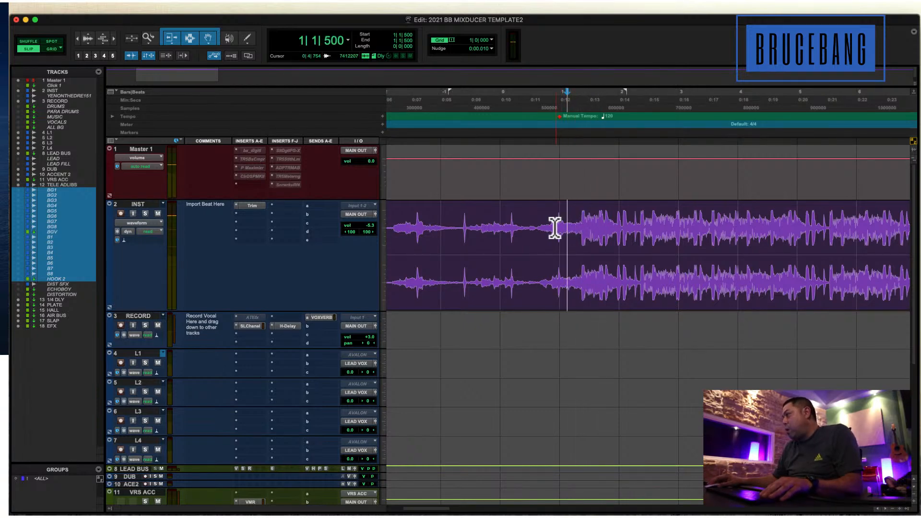
{"action": "left_click", "coordinate": [552, 228]}
{"action": "key", "text": "space"}
{"action": "key", "text": "space"}
{"action": "left_click", "coordinate": [576, 224]}
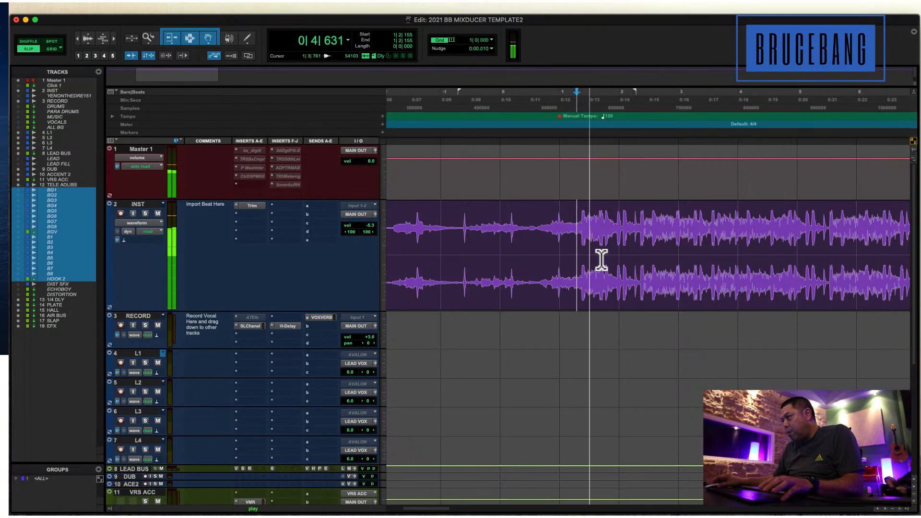
{"action": "key", "text": "Tab"}
Separate the INST clip at the drum entrance, at 1|2|506.
{"action": "left_click", "coordinate": [584, 239]}
{"action": "key", "text": "t"}
{"action": "key", "text": "t"}
{"action": "key", "text": "t"}
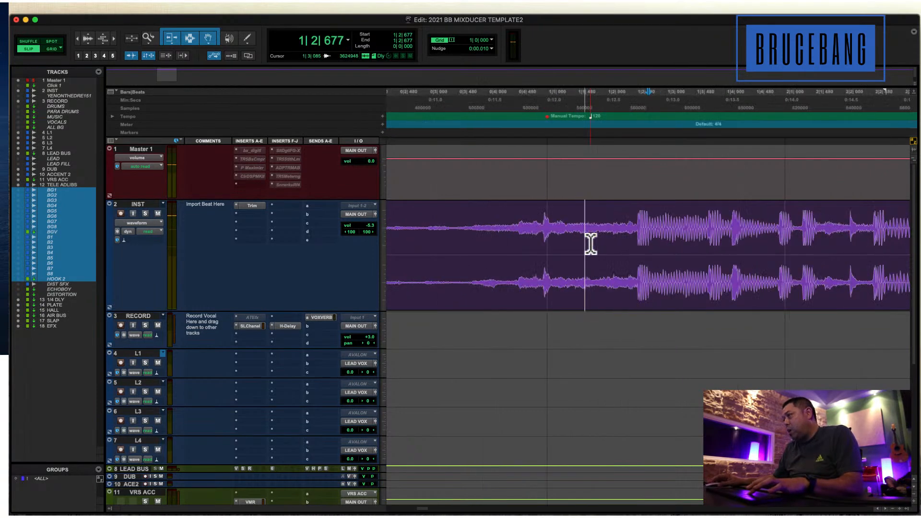
{"action": "left_click", "coordinate": [584, 229]}
{"action": "key", "text": "Tab"}
{"action": "key", "text": "Tab"}
{"action": "left_click", "coordinate": [625, 217]}
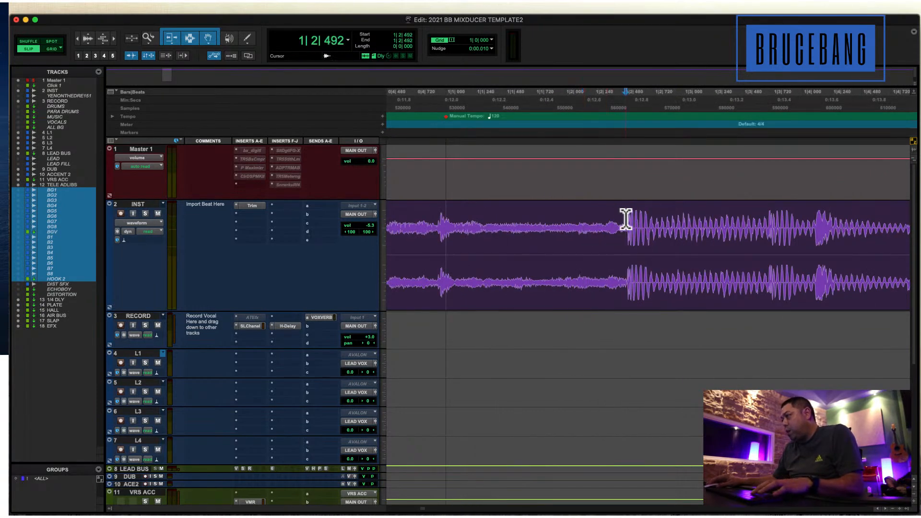
{"action": "key", "text": "t"}
{"action": "key", "text": "t"}
{"action": "left_click", "coordinate": [653, 222]}
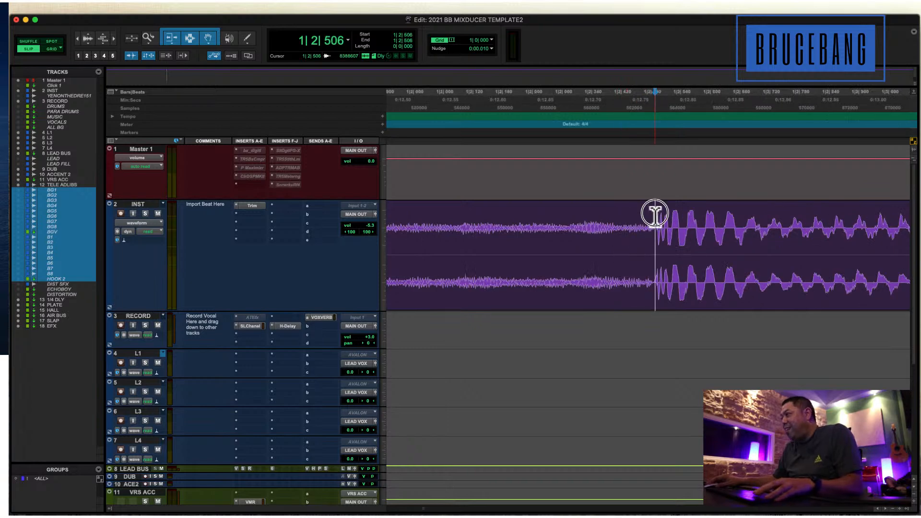
{"action": "left_click", "coordinate": [563, 222]}
Select the INST clip that follows the split at 1|2|506 and play it from its start.
{"action": "key", "text": "space"}
{"action": "left_click", "coordinate": [683, 295]}
{"action": "key", "text": "r"}
{"action": "key", "text": "r"}
{"action": "key", "text": "r"}
{"action": "key", "text": "r"}
{"action": "key", "text": "r"}
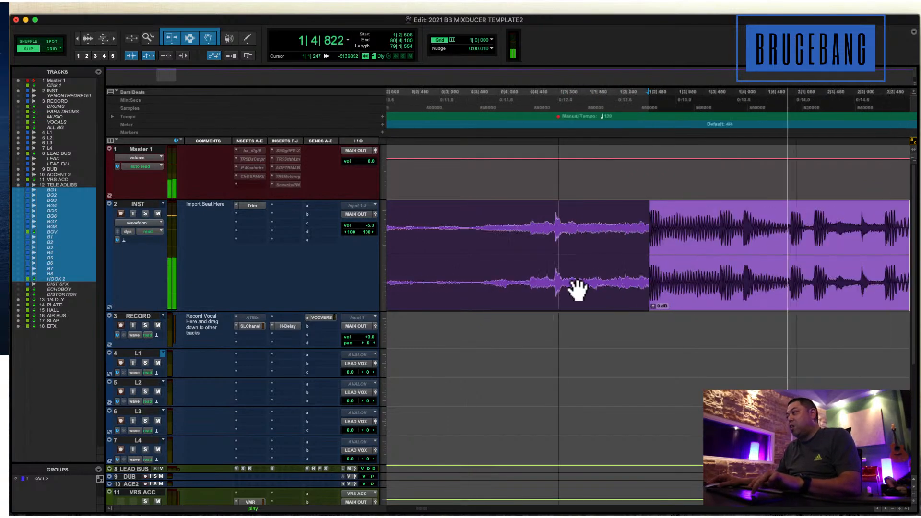
{"action": "key", "text": "space"}
{"action": "left_click", "coordinate": [696, 216]}
{"action": "double_click", "coordinate": [696, 216]}
{"action": "key", "text": "space"}
{"action": "key", "text": "r"}
{"action": "key", "text": "r"}
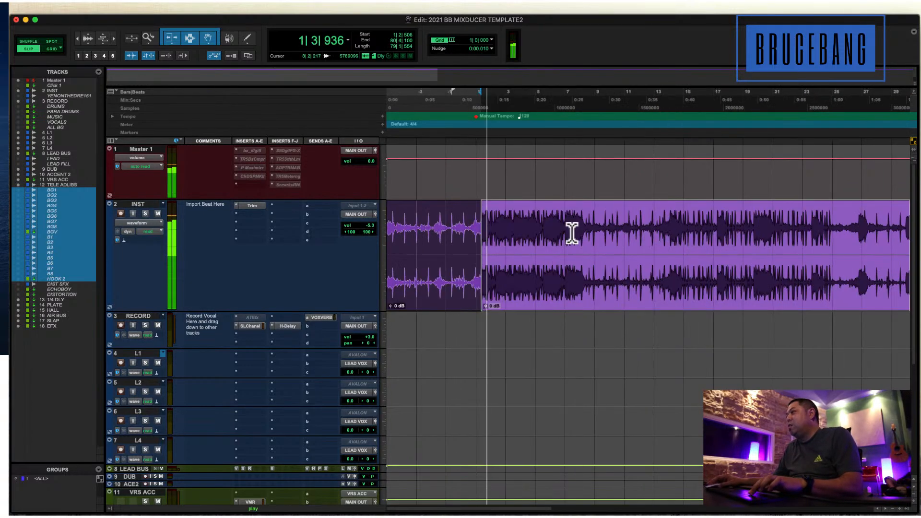
Audition the INST beat through bars 3 and 4 and place the edit cursor at about 4|3|332.
{"action": "left_click", "coordinate": [525, 227]}
{"action": "key", "text": "t"}
{"action": "left_click", "coordinate": [618, 245]}
{"action": "key", "text": "t"}
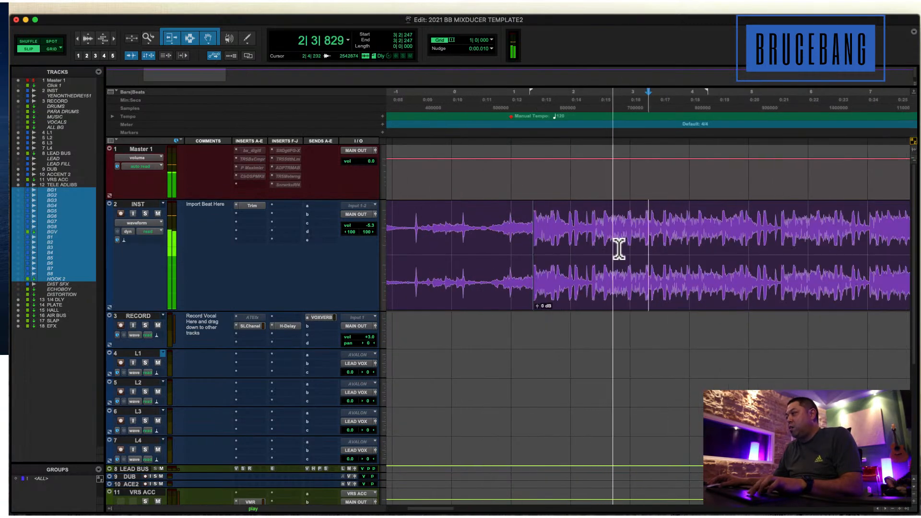
{"action": "key", "text": "r"}
{"action": "left_click", "coordinate": [665, 220]}
{"action": "key", "text": "t"}
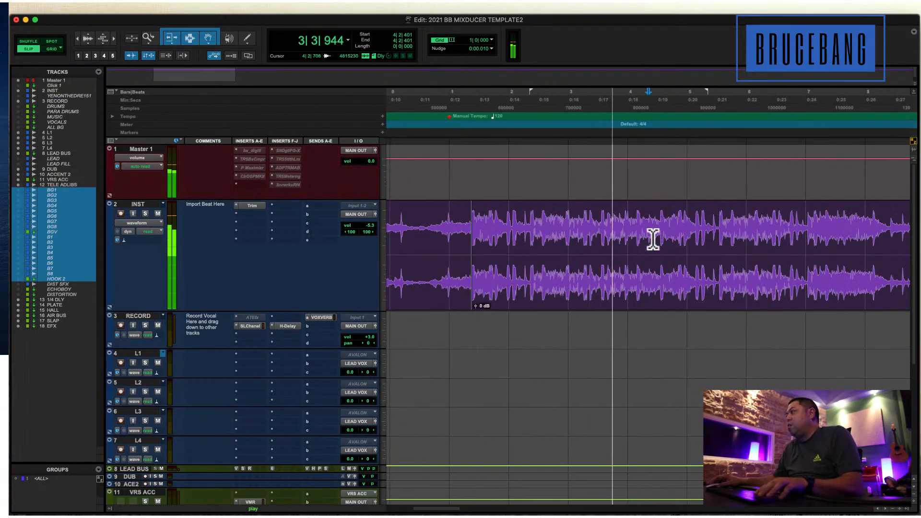
{"action": "left_click", "coordinate": [662, 220]}
{"action": "key", "text": "space"}
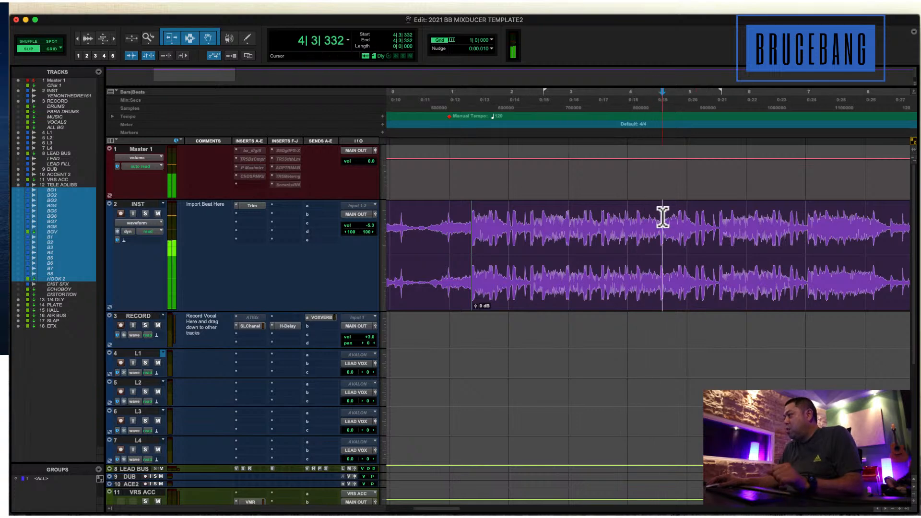
Separate the INST clip at the drum transient at 4|3|231.
{"action": "key", "text": "t"}
{"action": "key", "text": "t"}
{"action": "left_click", "coordinate": [623, 220]}
{"action": "key", "text": "Tab"}
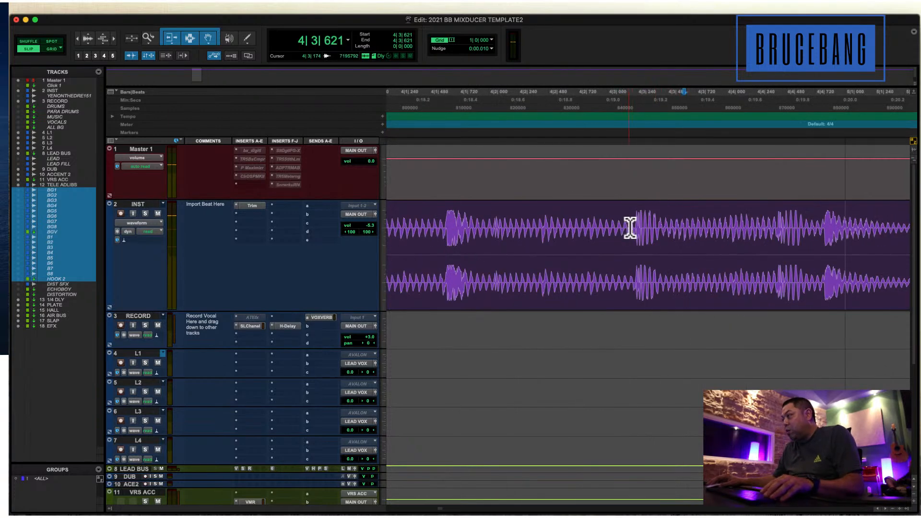
{"action": "left_click", "coordinate": [634, 218]}
{"action": "key", "text": "t"}
{"action": "key", "text": "t"}
{"action": "key", "text": "t"}
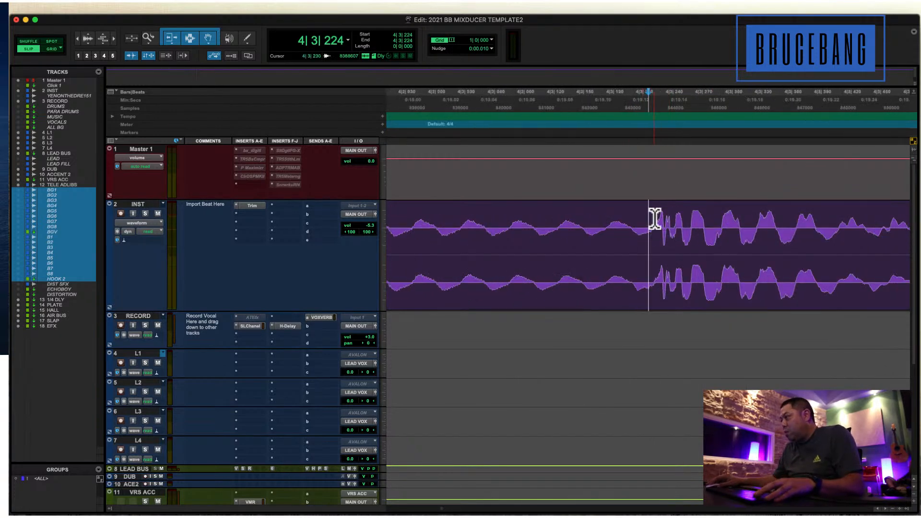
{"action": "left_click", "coordinate": [655, 219]}
{"action": "key", "text": "b"}
Select the separated INST clip spanning 1|2|506 to 4|3|231.
{"action": "double_click", "coordinate": [630, 219]}
{"action": "key", "text": "r"}
{"action": "key", "text": "r"}
{"action": "key", "text": "r"}
{"action": "key", "text": "r"}
{"action": "key", "text": "r"}
{"action": "key", "text": "r"}
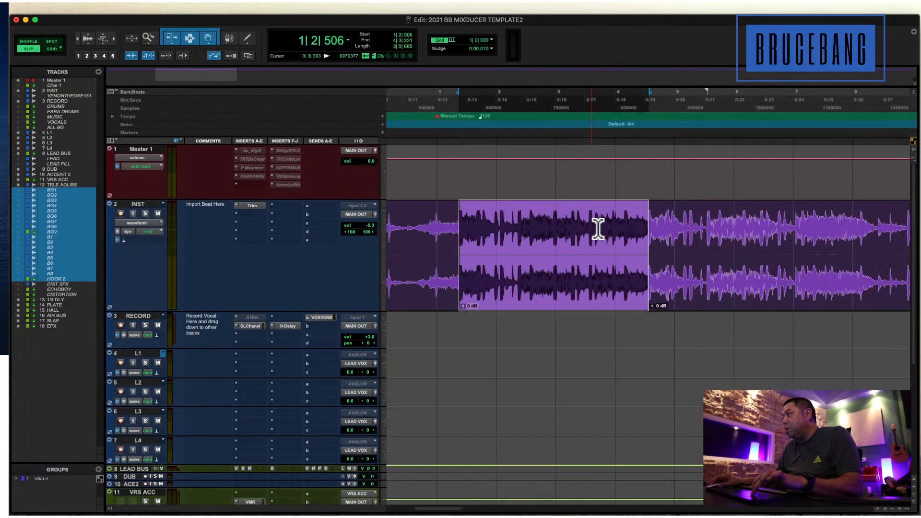
{"action": "key", "text": "r"}
{"action": "key", "text": "r"}
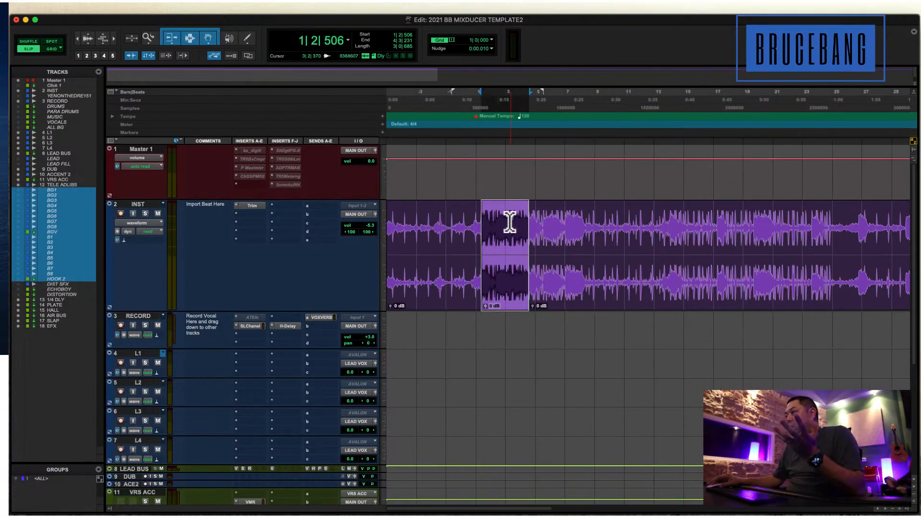
Reduce the INST track's height slightly while playing back the selected clip.
{"action": "key", "text": "space"}
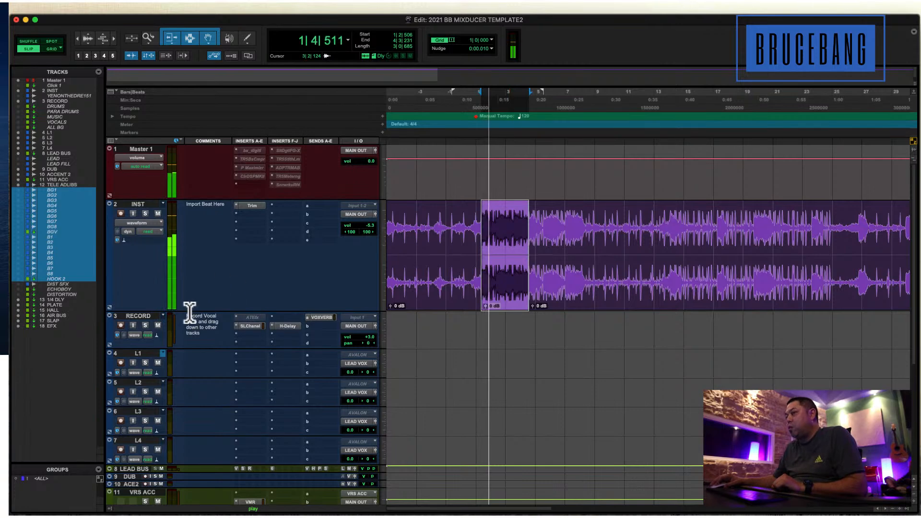
{"action": "left_click_drag", "start_coordinate": [190, 311], "coordinate": [192, 291]}
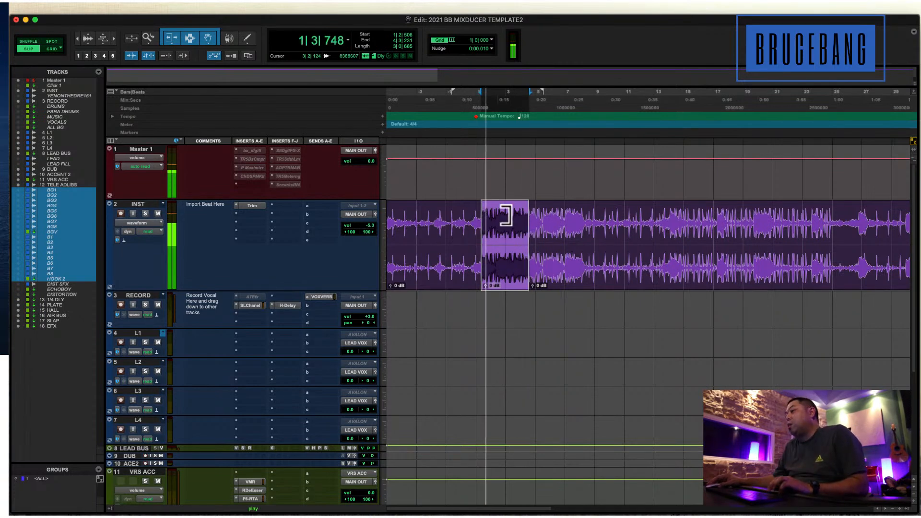
{"action": "key", "text": "space"}
Open Beat Detective clear of the selected INST clip, show the Transport window, and try to generate Bar | Beat markers.
{"action": "left_click", "coordinate": [193, 8]}
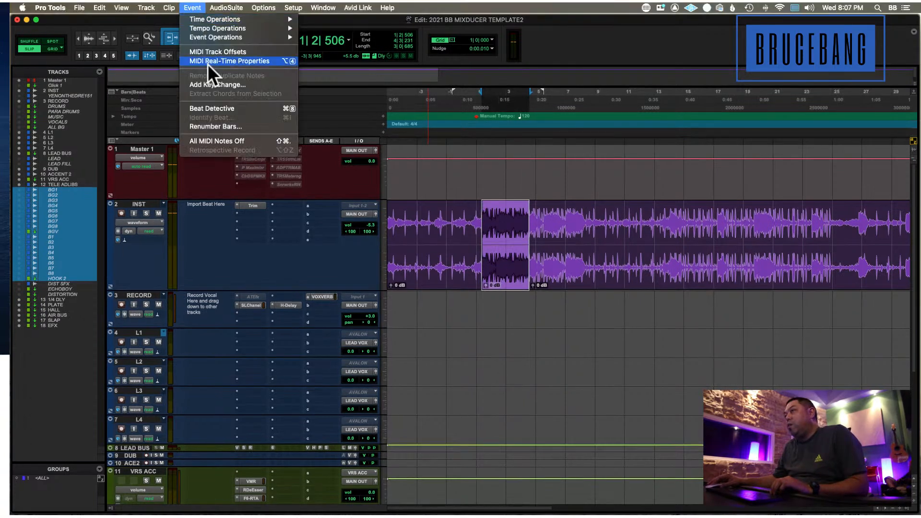
{"action": "left_click", "coordinate": [208, 104]}
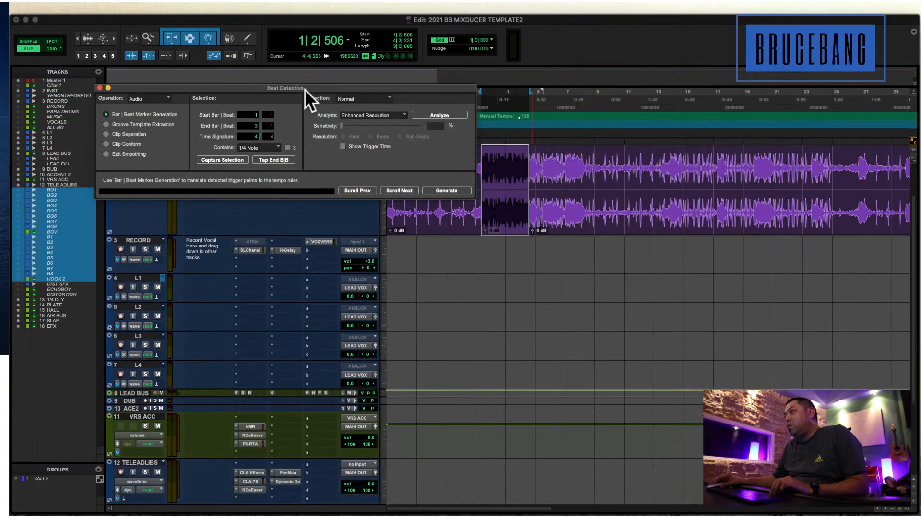
{"action": "left_click_drag", "start_coordinate": [304, 89], "coordinate": [593, 246]}
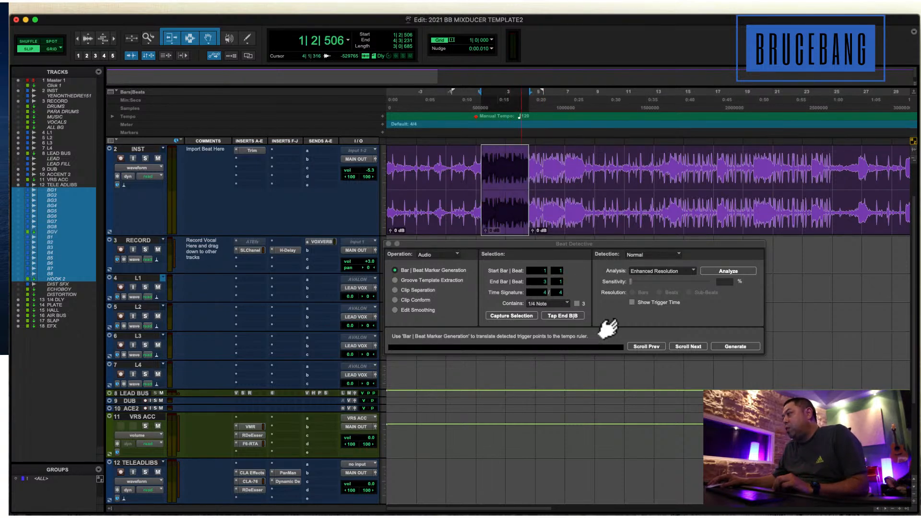
{"action": "key", "text": "super+1"}
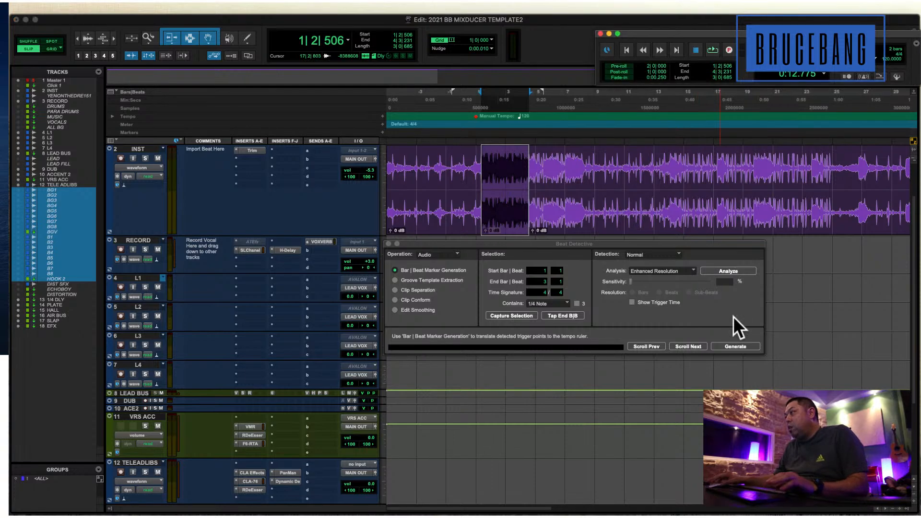
{"action": "left_click", "coordinate": [732, 347]}
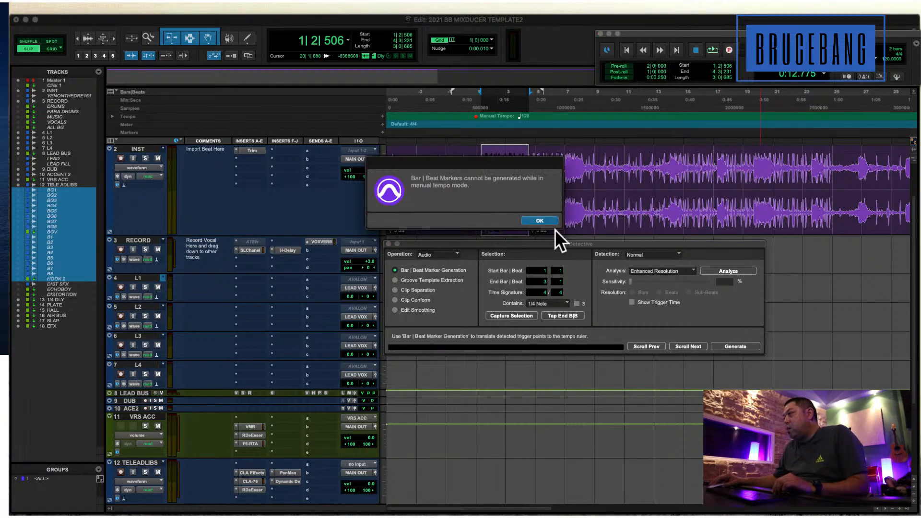
{"action": "key", "text": "Return"}
Enable the tempo Conductor and generate Bar | Beat markers from the separated INST clip, preserving sample position.
{"action": "left_click_drag", "start_coordinate": [662, 34], "coordinate": [446, 108]}
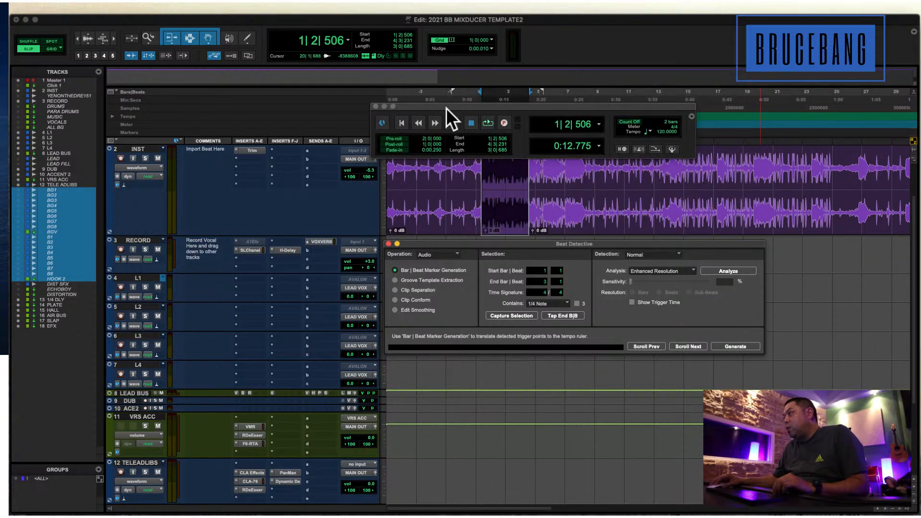
{"action": "left_click", "coordinate": [672, 149]}
{"action": "double_click", "coordinate": [511, 175]}
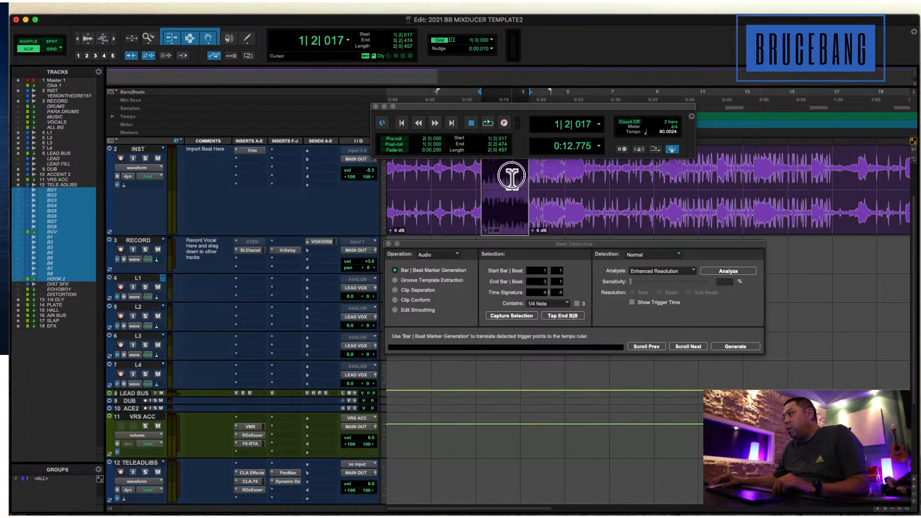
{"action": "left_click", "coordinate": [733, 345]}
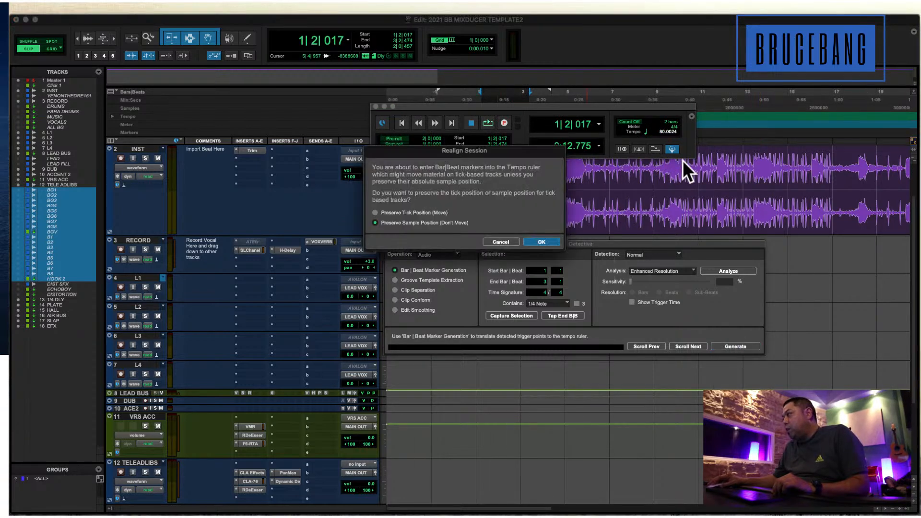
{"action": "left_click", "coordinate": [549, 242]}
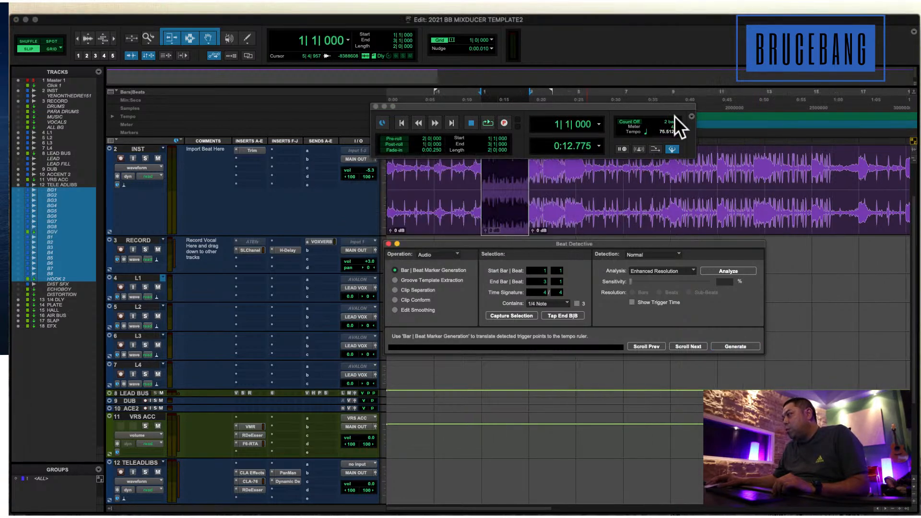
Return the session to manual tempo mode and set the tempo to 75.5 BPM.
{"action": "left_click", "coordinate": [672, 147]}
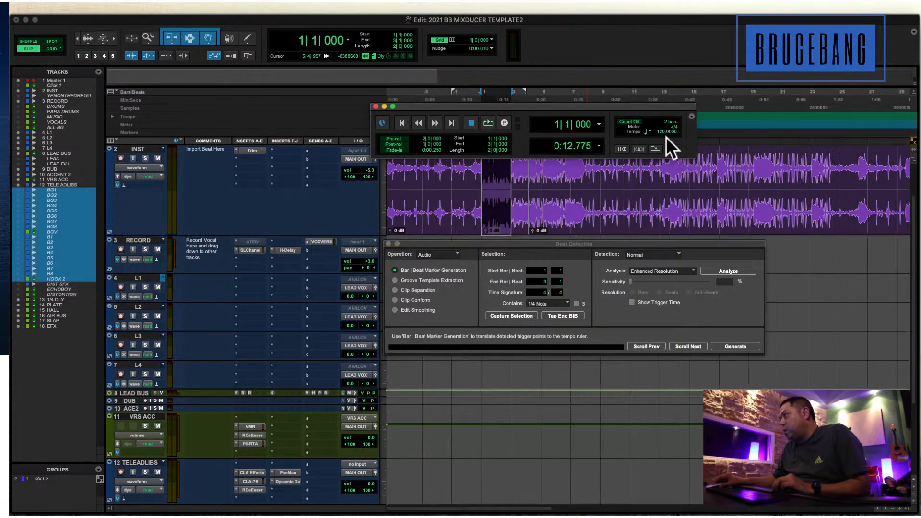
{"action": "type", "text": "75.5"}
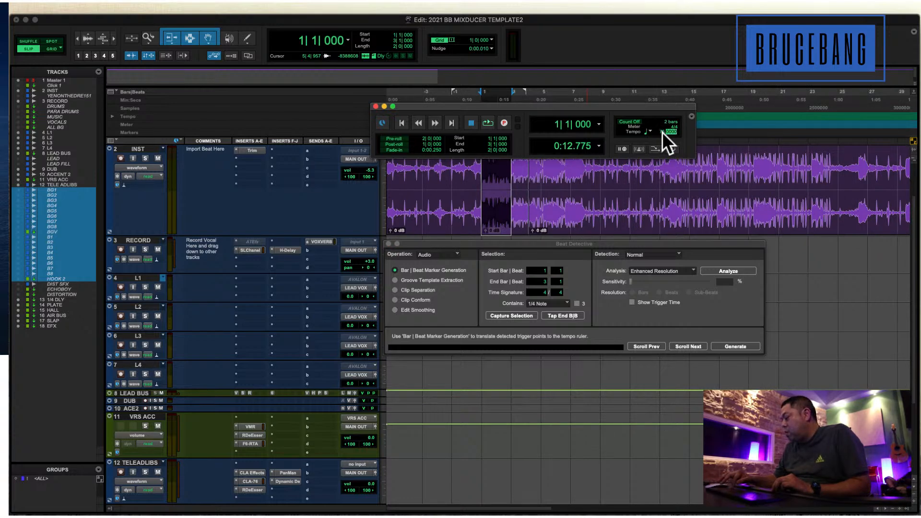
{"action": "key", "text": "Return"}
Audition the selected INST clip in loop playback against the new session tempo.
{"action": "key", "text": "super+shift+l"}
{"action": "key", "text": "space"}
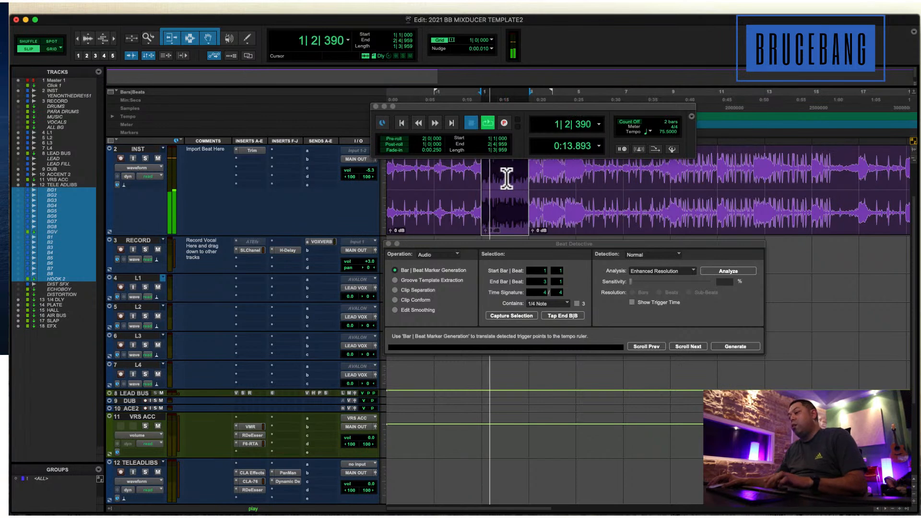
{"action": "key", "text": "space"}
{"action": "key", "text": "super+bracketleft"}
{"action": "key", "text": "super+equal"}
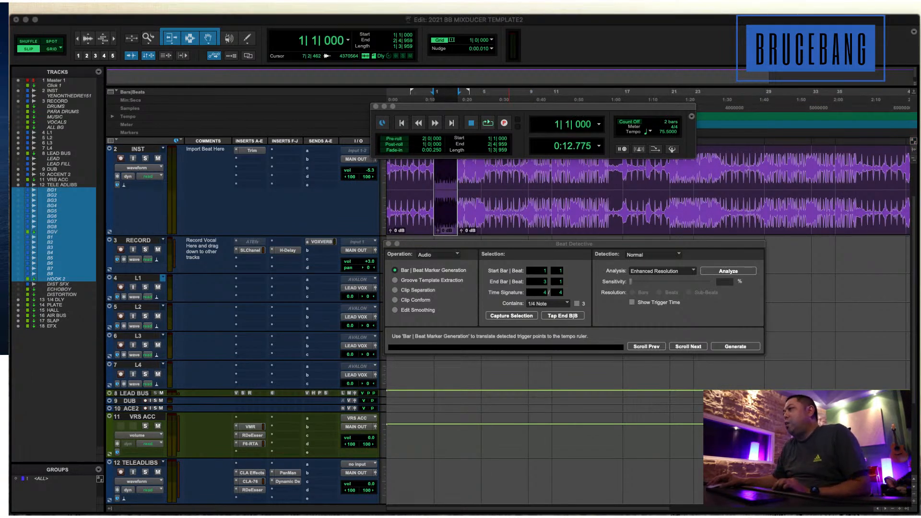
{"action": "left_click", "coordinate": [680, 48]}
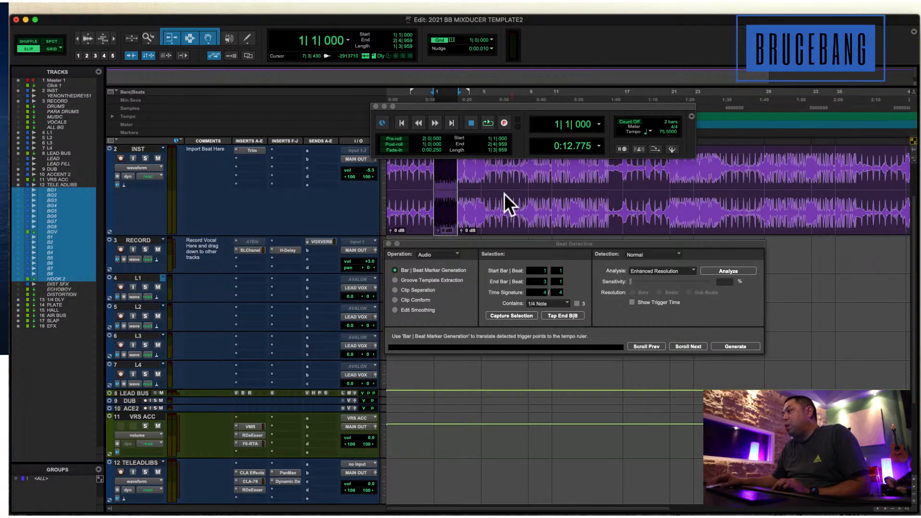
{"action": "key", "text": "super+bracketright"}
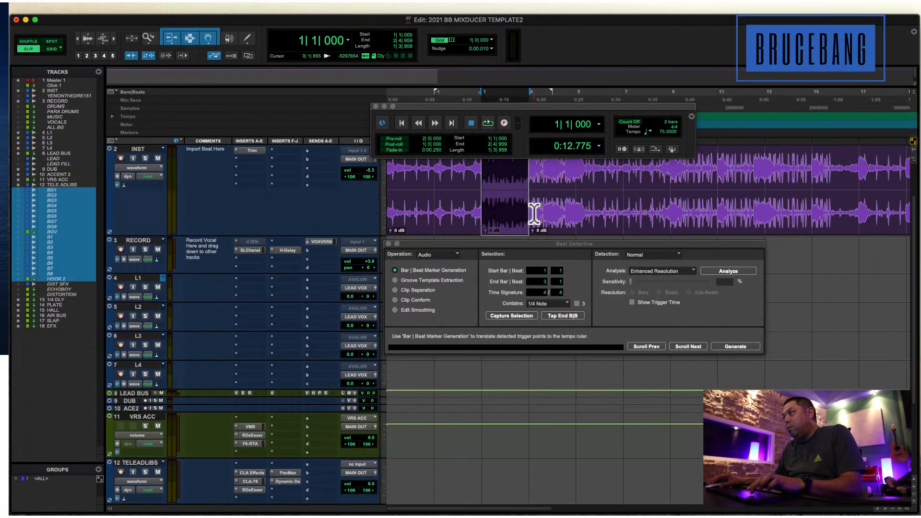
Move the Transport window off the INST waveform, slightly reduce the INST track's height, and reselect the separated clip.
{"action": "left_click_drag", "start_coordinate": [475, 104], "coordinate": [570, 46]}
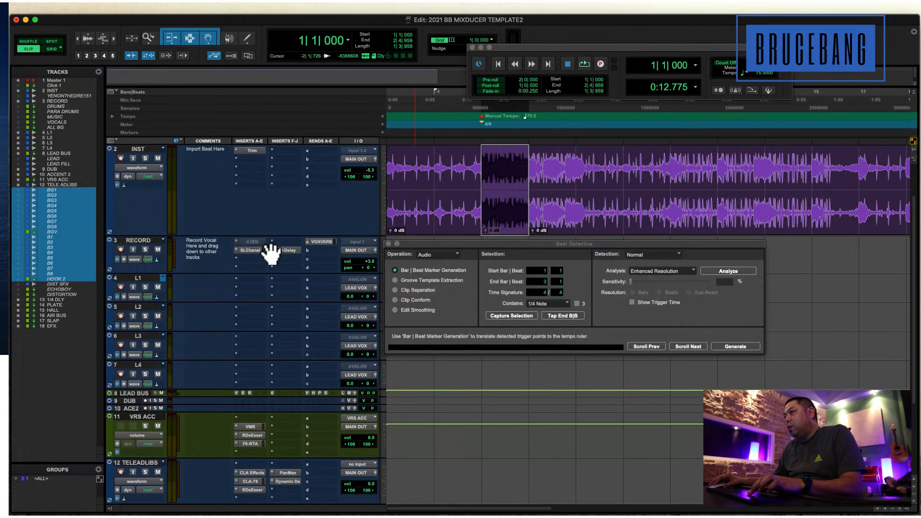
{"action": "left_click_drag", "start_coordinate": [221, 235], "coordinate": [225, 218]}
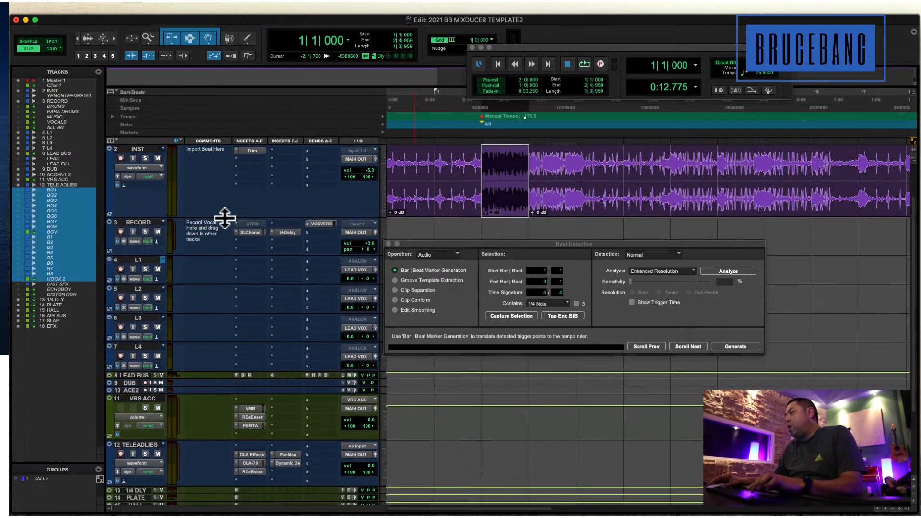
{"action": "key", "text": "super+bracketleft"}
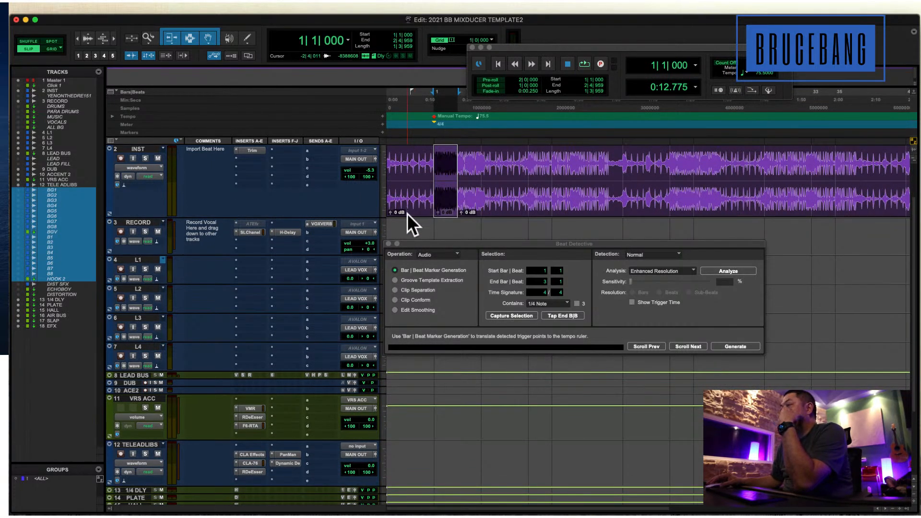
{"action": "double_click", "coordinate": [450, 166]}
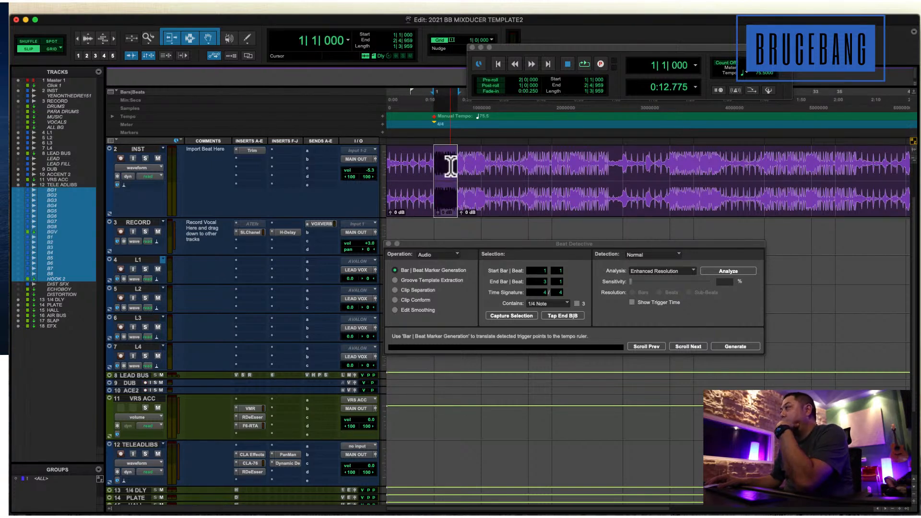
Insert the stereo Antares Auto-Key plug-in below Trim on the INST track and move its window off the track's inserts.
{"action": "left_click", "coordinate": [259, 158]}
{"action": "mouse_move", "coordinate": [312, 159]}
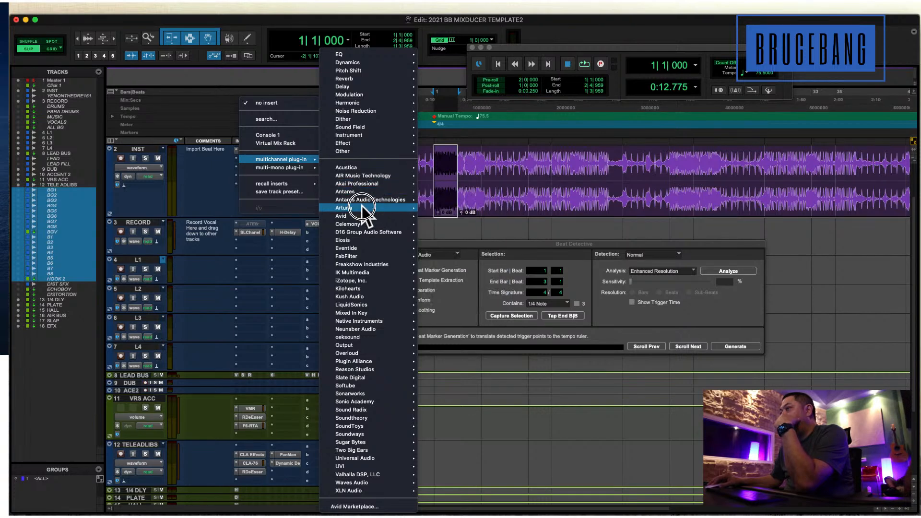
{"action": "mouse_move", "coordinate": [370, 201]}
{"action": "mouse_move", "coordinate": [374, 192]}
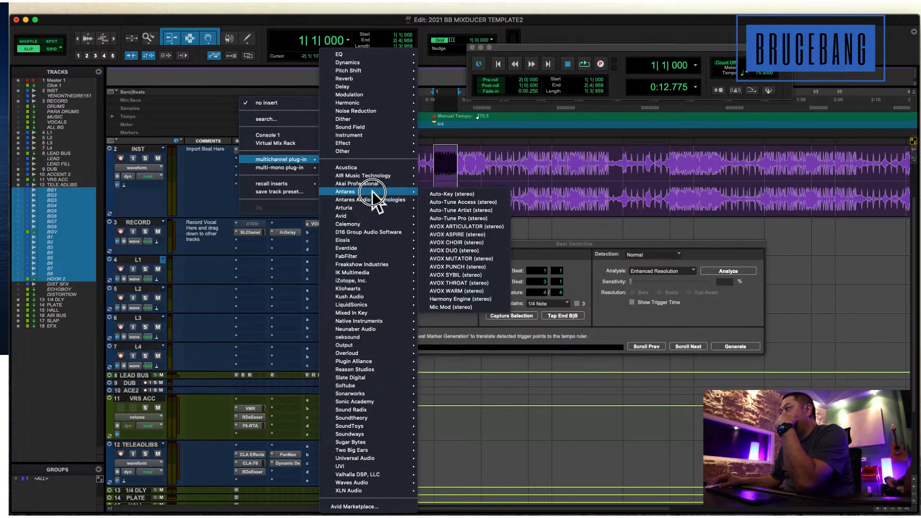
{"action": "left_click", "coordinate": [462, 192]}
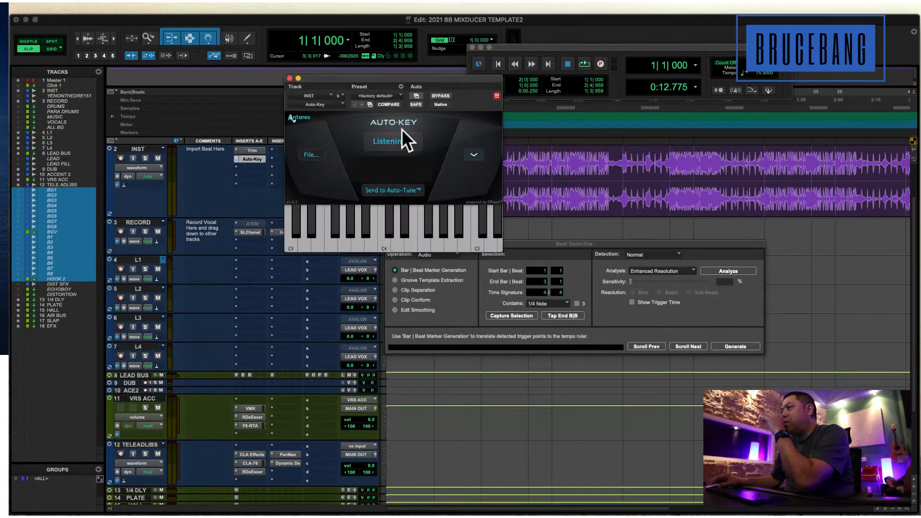
{"action": "left_click_drag", "start_coordinate": [369, 76], "coordinate": [541, 98]}
Play the INST beat from the session start at -4|4|887 so Auto-Key can analyze its key.
{"action": "left_click", "coordinate": [442, 165]}
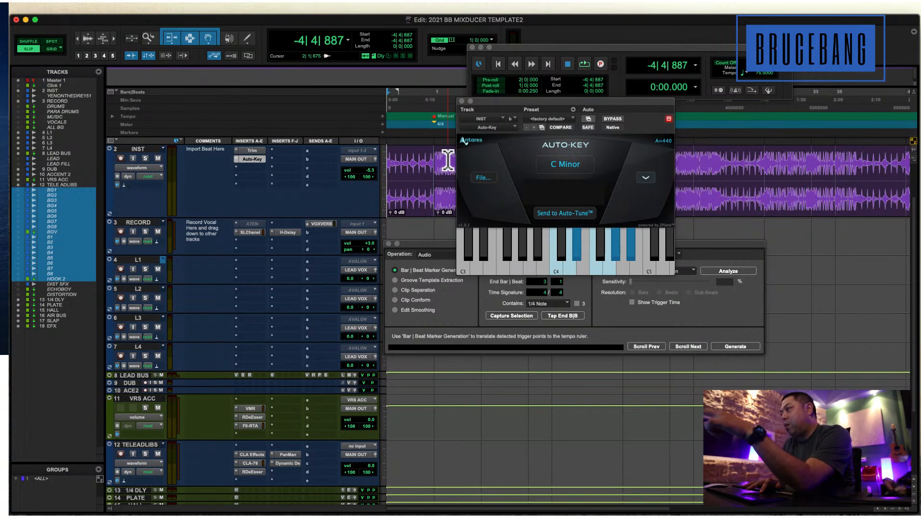
{"action": "key", "text": "space"}
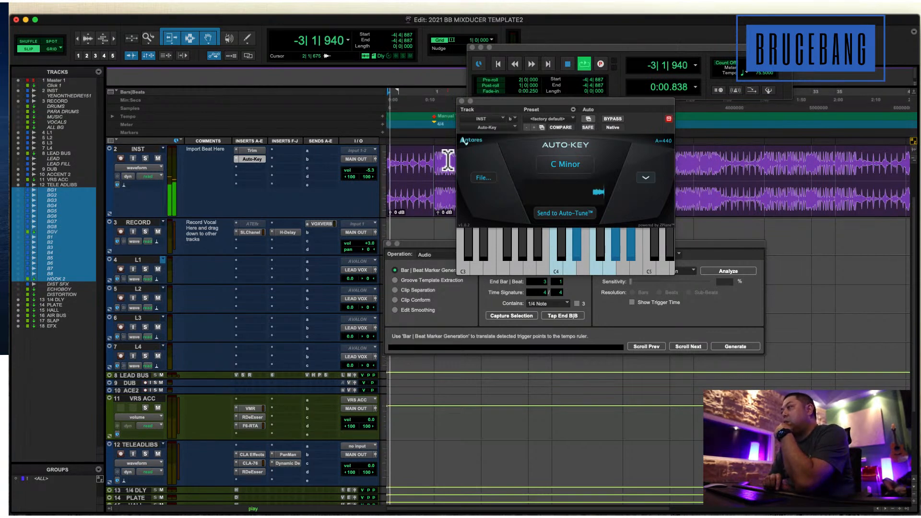
{"action": "key", "text": "super+bracketleft"}
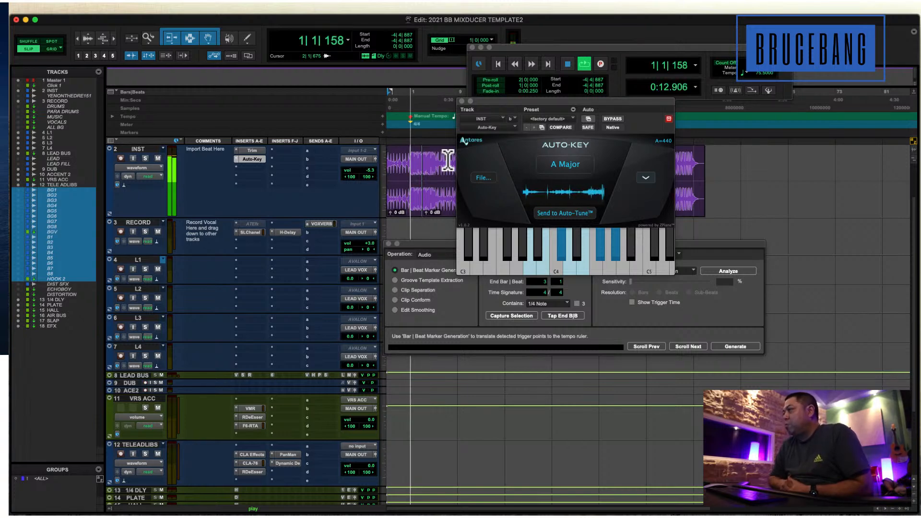
{"action": "key", "text": "space"}
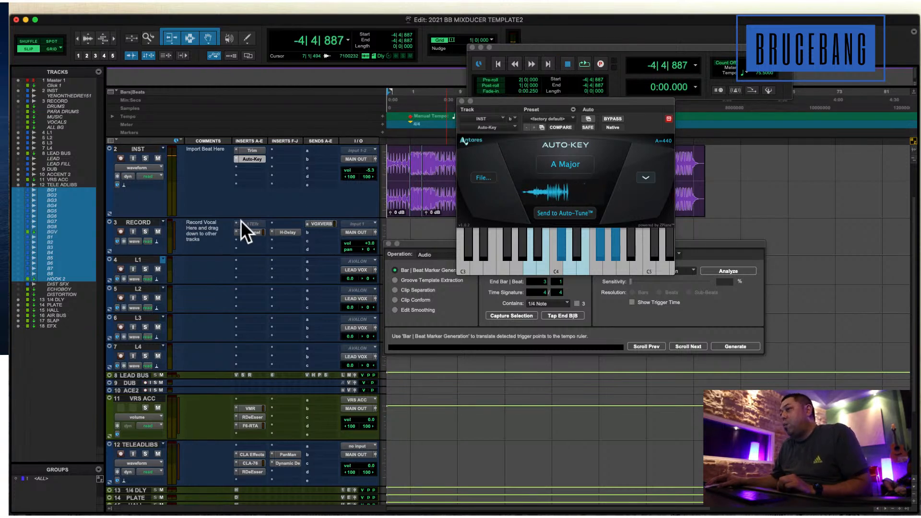
Insert Auto-Tune Artist (mono) in the empty slot above SLChannel on the RECORD track and reposition the plug-in window below the INST waveform.
{"action": "left_click", "coordinate": [278, 237]}
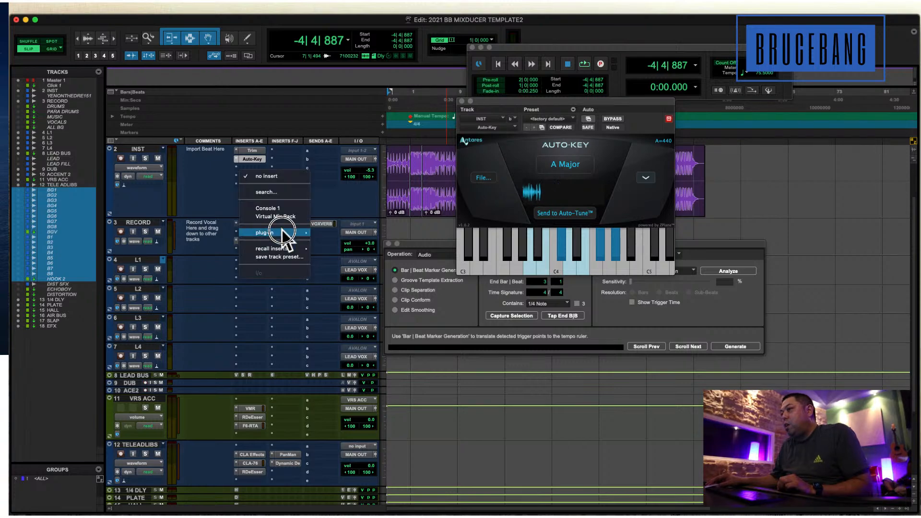
{"action": "mouse_move", "coordinate": [283, 232]}
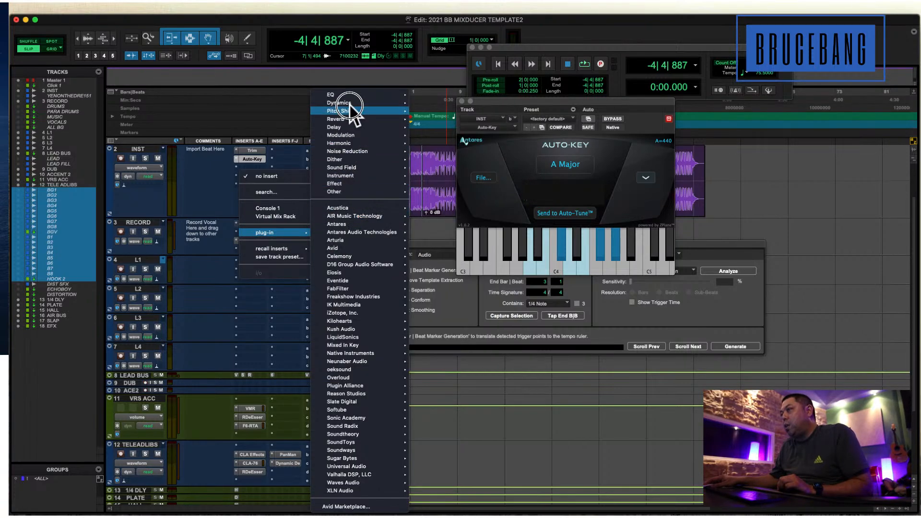
{"action": "mouse_move", "coordinate": [348, 111]}
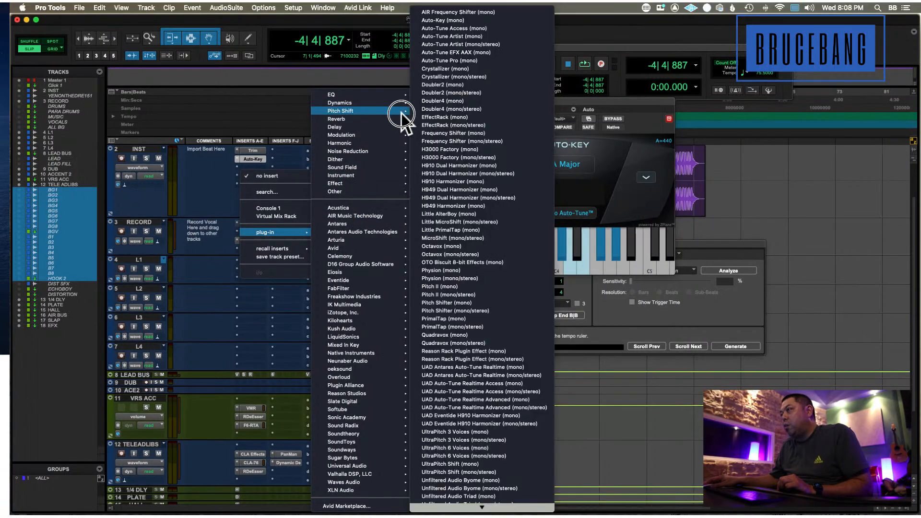
{"action": "left_click", "coordinate": [506, 36]}
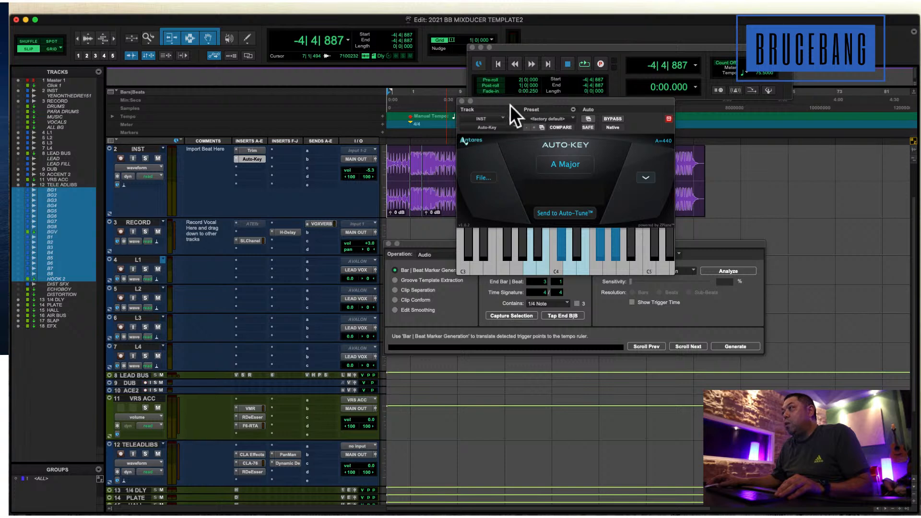
{"action": "left_click_drag", "start_coordinate": [511, 100], "coordinate": [428, 39]}
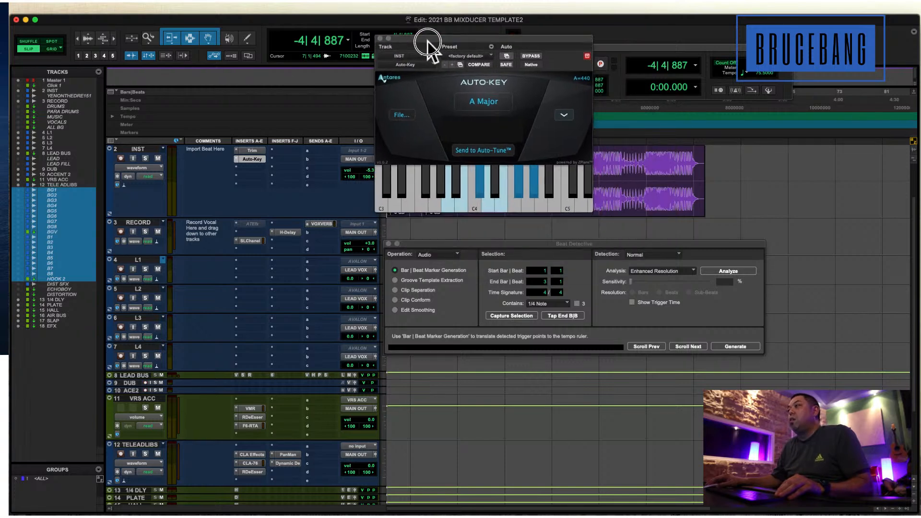
{"action": "left_click_drag", "start_coordinate": [414, 72], "coordinate": [365, 230]}
Reopen Auto-Key on INST, play the beat from -1|1|597, and send the detected key to Auto-Tune.
{"action": "left_click", "coordinate": [254, 159]}
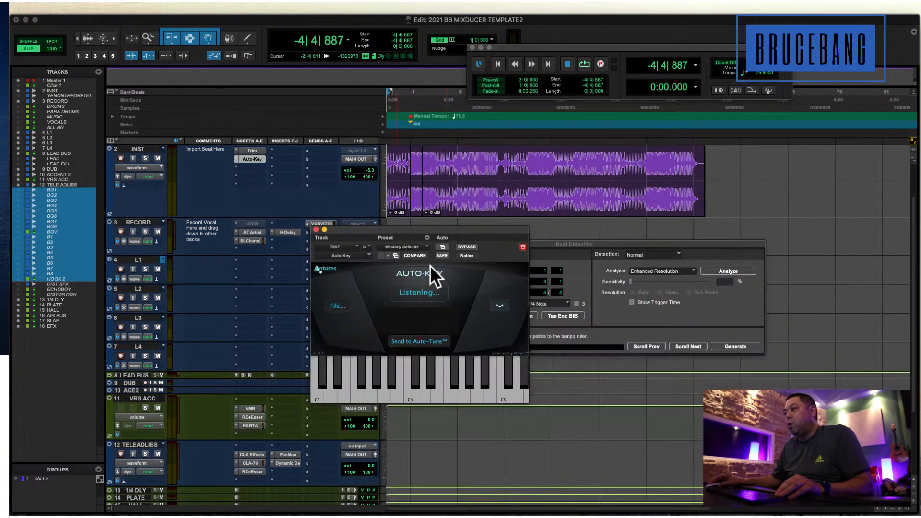
{"action": "left_click", "coordinate": [399, 171]}
{"action": "key", "text": "space"}
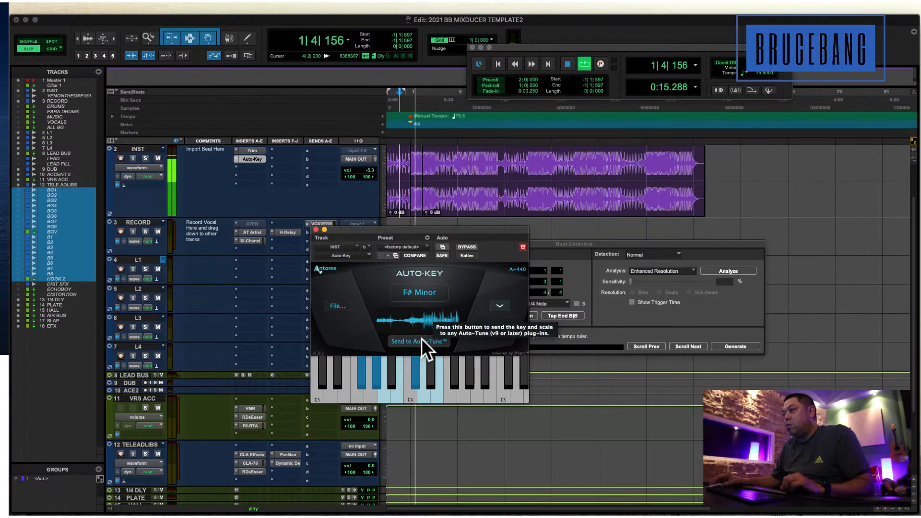
Open the RECORD track's Auto-Tune Artist window clear of the INST waveform and return the stopped playback position to the session start.
{"action": "left_click", "coordinate": [250, 230]}
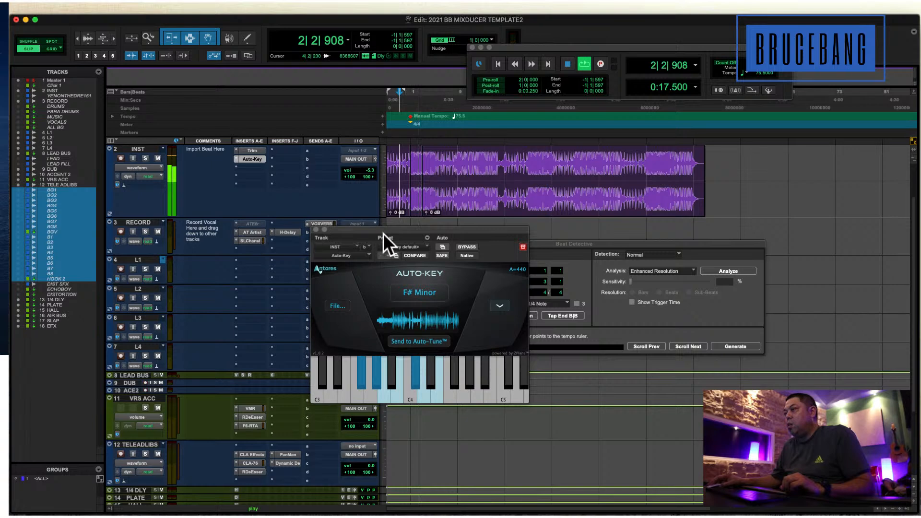
{"action": "left_click_drag", "start_coordinate": [389, 227], "coordinate": [562, 237]}
{"action": "key", "text": "space"}
{"action": "left_click", "coordinate": [456, 169]}
{"action": "key", "text": "Return"}
{"action": "key", "text": "t"}
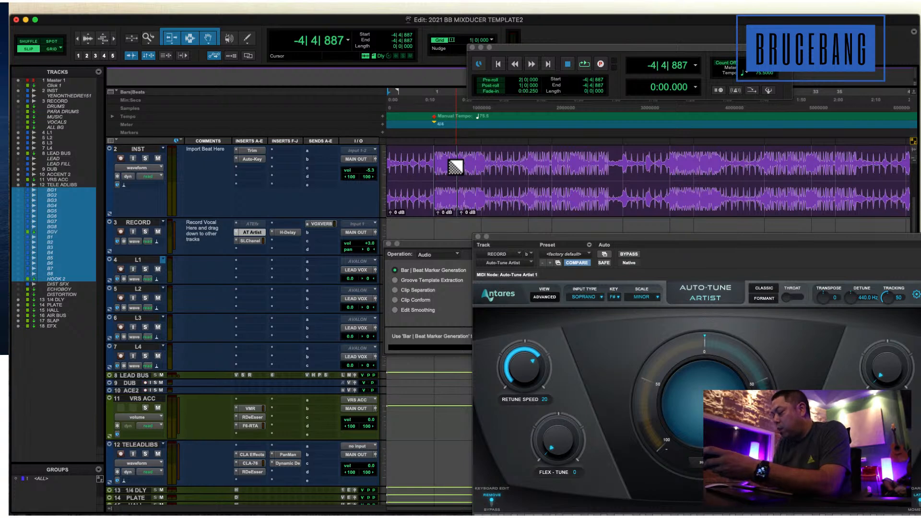
Play the INST beat briefly from the session start and shift the Auto-Tune Artist window closer to the track inserts.
{"action": "key", "text": "space"}
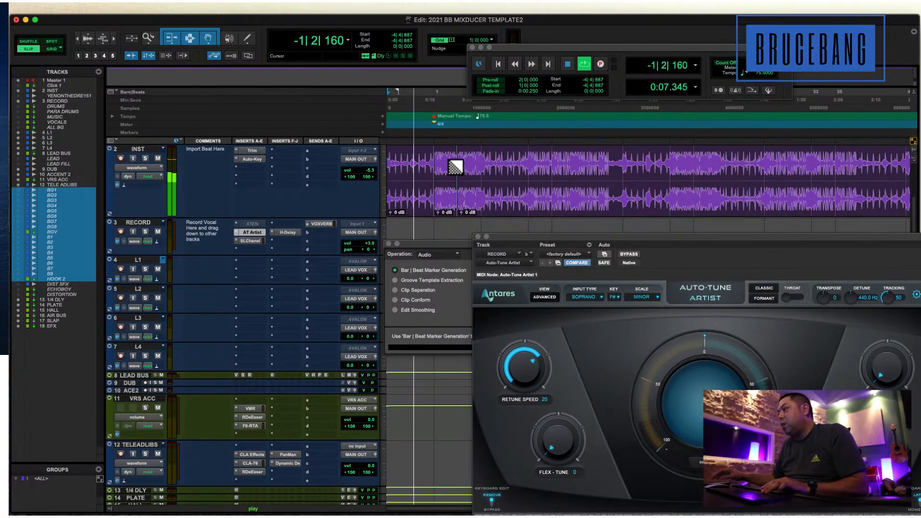
{"action": "left_click_drag", "start_coordinate": [629, 236], "coordinate": [576, 265]}
{"action": "key", "text": "space"}
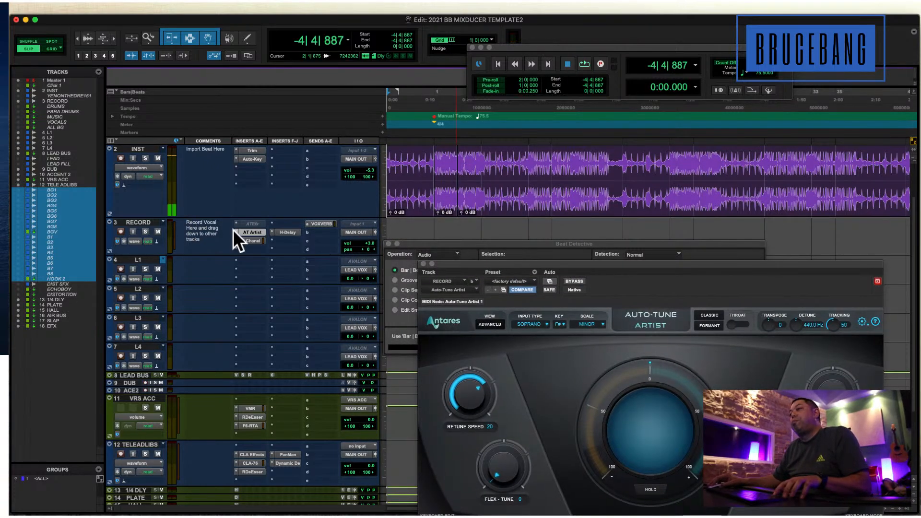
Make Auto-Tune Artist on RECORD and Auto-Key on INST inactive, and place the edit cursor at 2|2|024 on the beat.
{"action": "left_click", "coordinate": [260, 232], "text": "ctrl+super"}
{"action": "left_click", "coordinate": [254, 159], "text": "ctrl+super"}
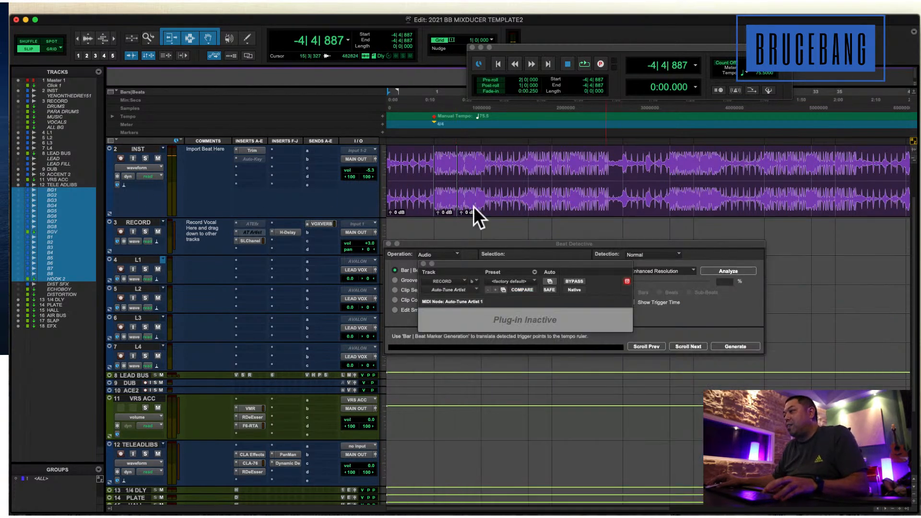
{"action": "left_click", "coordinate": [448, 156]}
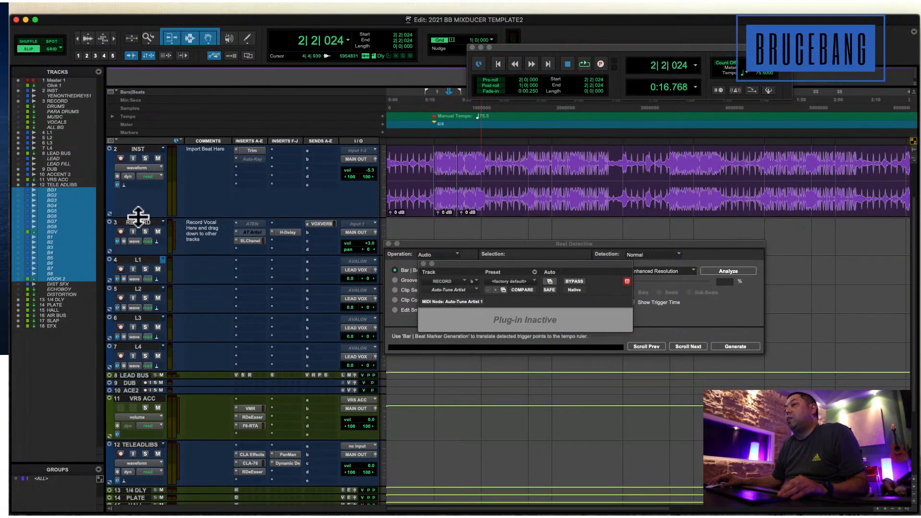
Reduce the INST track's height and clear the inactive Auto-Tune and Beat Detective windows away from the vocal tracks.
{"action": "left_click_drag", "start_coordinate": [140, 217], "coordinate": [147, 182]}
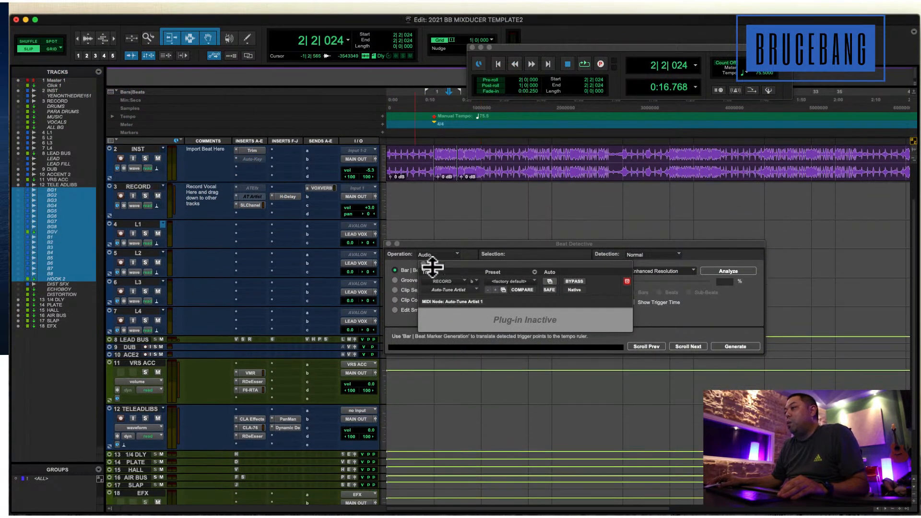
{"action": "left_click", "coordinate": [423, 263]}
{"action": "left_click_drag", "start_coordinate": [417, 242], "coordinate": [571, 322]}
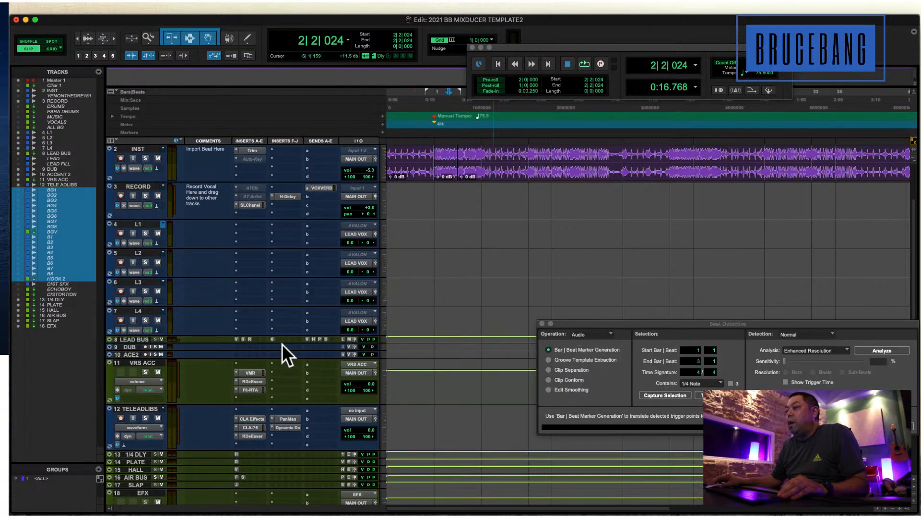
Enlarge the LEAD BUS track and demonstrate its SSLChannel insert by opening it and switching it inactive and back to active.
{"action": "left_click_drag", "start_coordinate": [283, 341], "coordinate": [294, 399]}
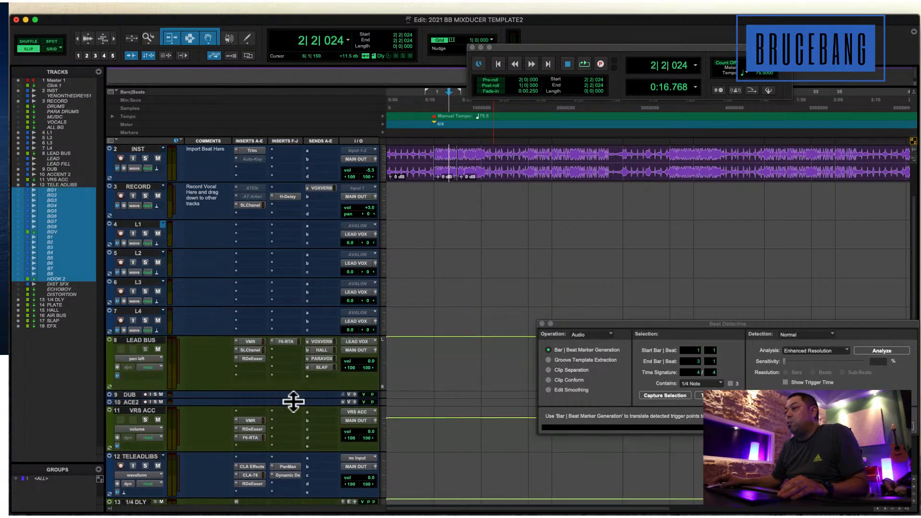
{"action": "left_click", "coordinate": [254, 350]}
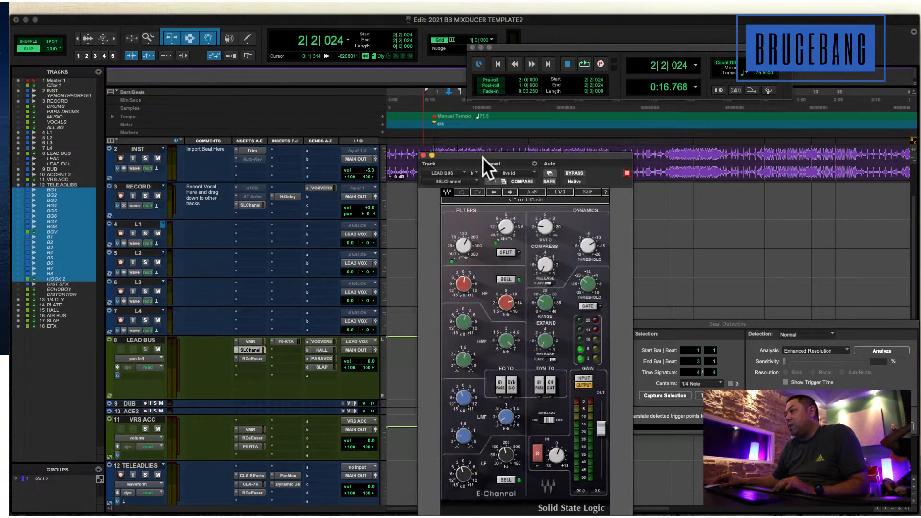
{"action": "left_click_drag", "start_coordinate": [482, 157], "coordinate": [583, 79]}
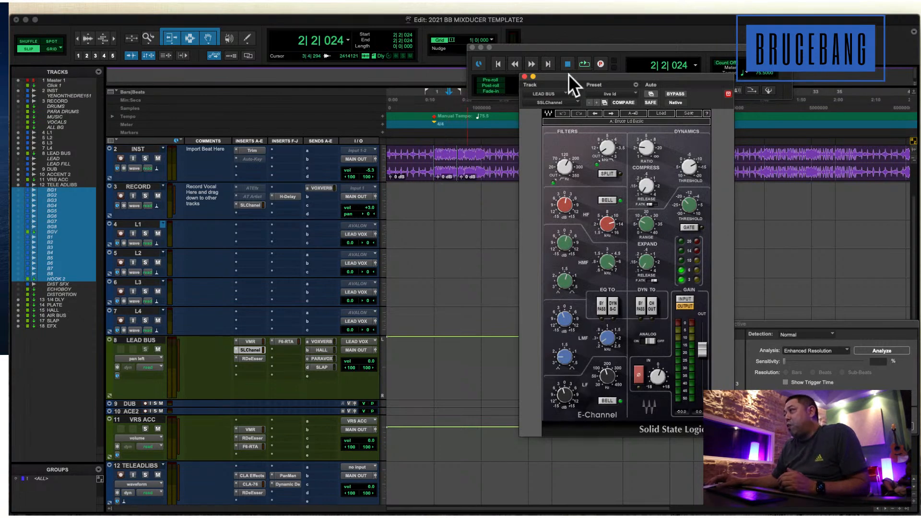
{"action": "left_click_drag", "start_coordinate": [566, 77], "coordinate": [535, 76]}
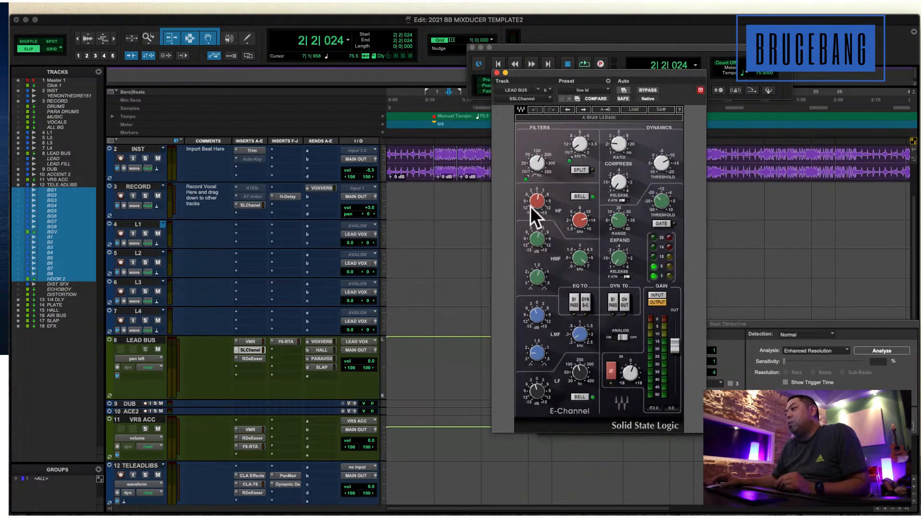
{"action": "left_click", "coordinate": [249, 349], "text": "ctrl+super"}
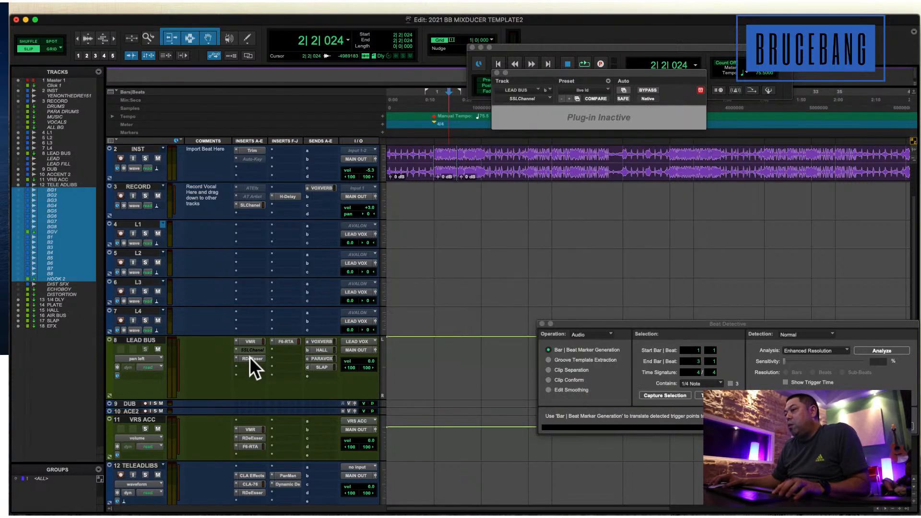
{"action": "left_click", "coordinate": [252, 347], "text": "ctrl+super"}
Open the Virtual Mix Rack on LEAD BUS, add an AirEQ Earth module ahead of Gate:Classic, and remove that module again.
{"action": "left_click", "coordinate": [251, 341]}
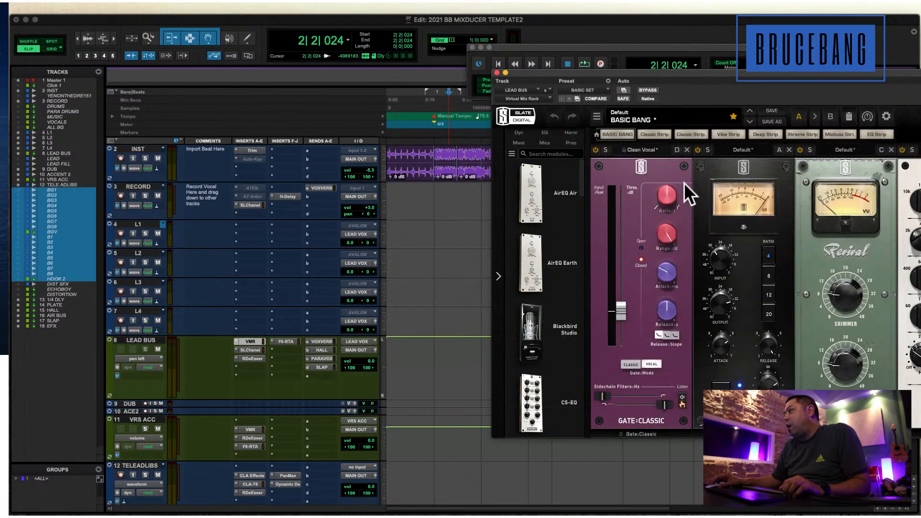
{"action": "left_click_drag", "start_coordinate": [589, 68], "coordinate": [367, 50]}
{"action": "left_click_drag", "start_coordinate": [311, 235], "coordinate": [447, 189]}
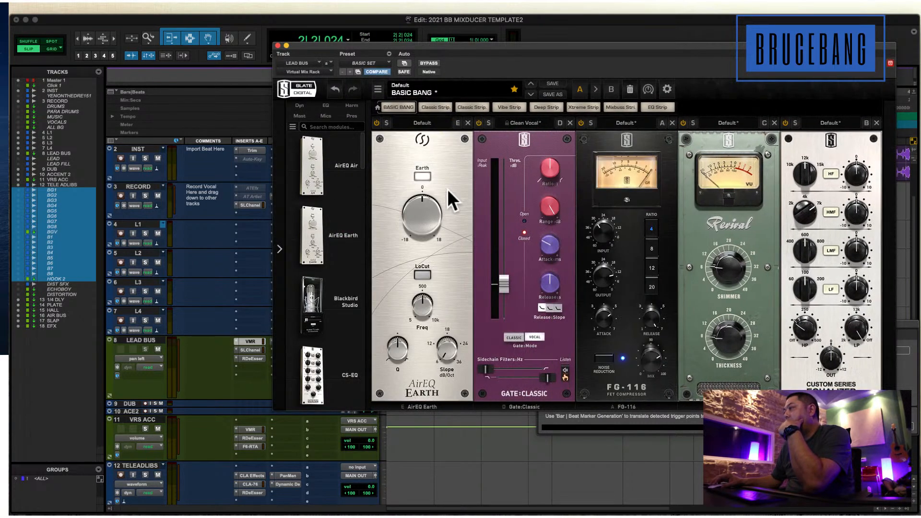
{"action": "left_click", "coordinate": [467, 123]}
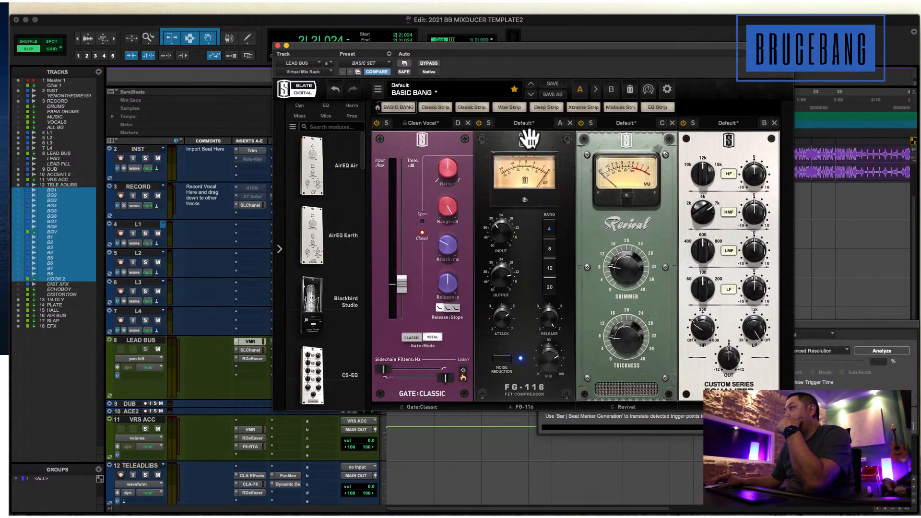
Try moving the FG-116 module ahead of Gate:Classic in the Virtual Mix Rack, and put the plug-in window away.
{"action": "left_click_drag", "start_coordinate": [526, 134], "coordinate": [425, 160]}
{"action": "left_click_drag", "start_coordinate": [506, 146], "coordinate": [405, 179]}
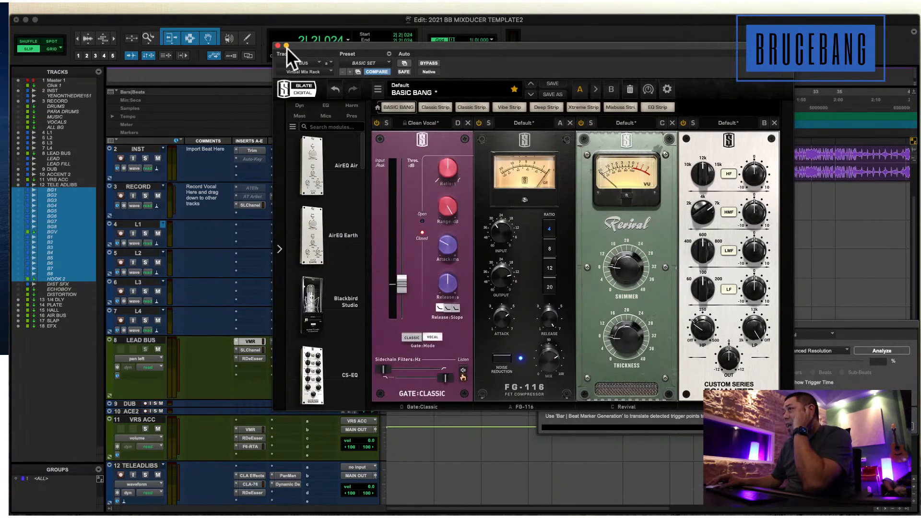
{"action": "left_click_drag", "start_coordinate": [324, 44], "coordinate": [271, 115]}
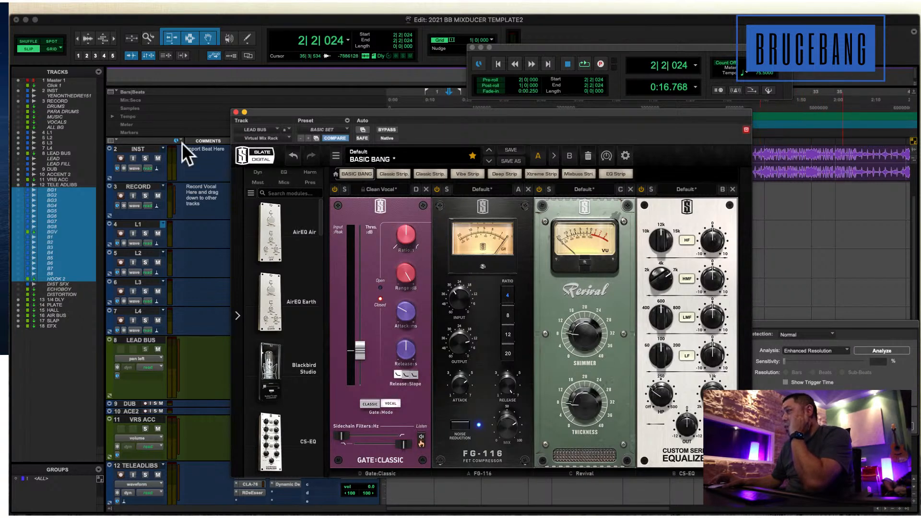
{"action": "left_click", "coordinate": [244, 112]}
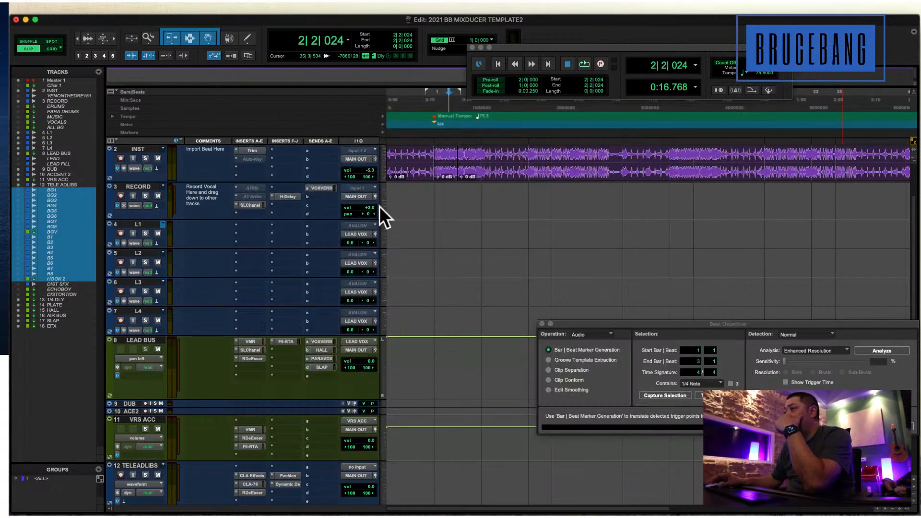
Open CLA Effects on the TELE ADLIBS track and place its window beside the inserts with all its controls in view.
{"action": "left_click", "coordinate": [426, 225]}
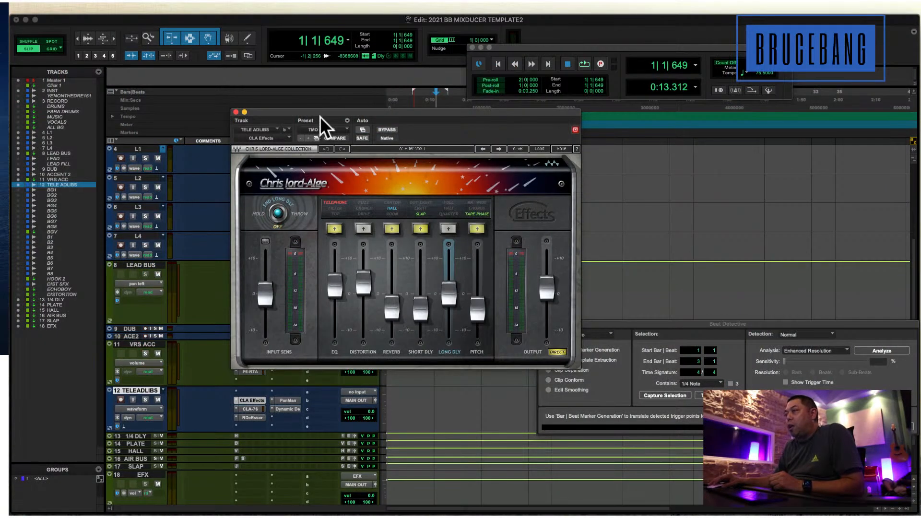
{"action": "left_click_drag", "start_coordinate": [441, 114], "coordinate": [632, 213]}
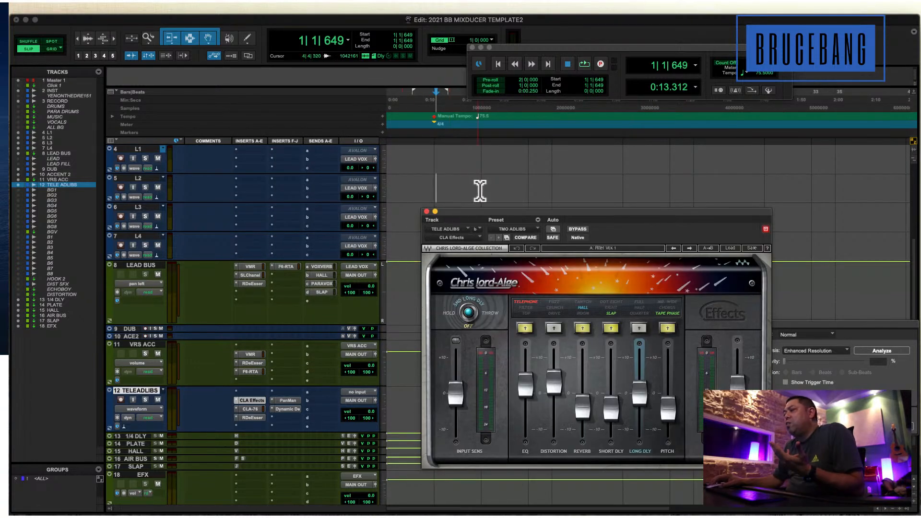
{"action": "left_click_drag", "start_coordinate": [465, 211], "coordinate": [437, 149]}
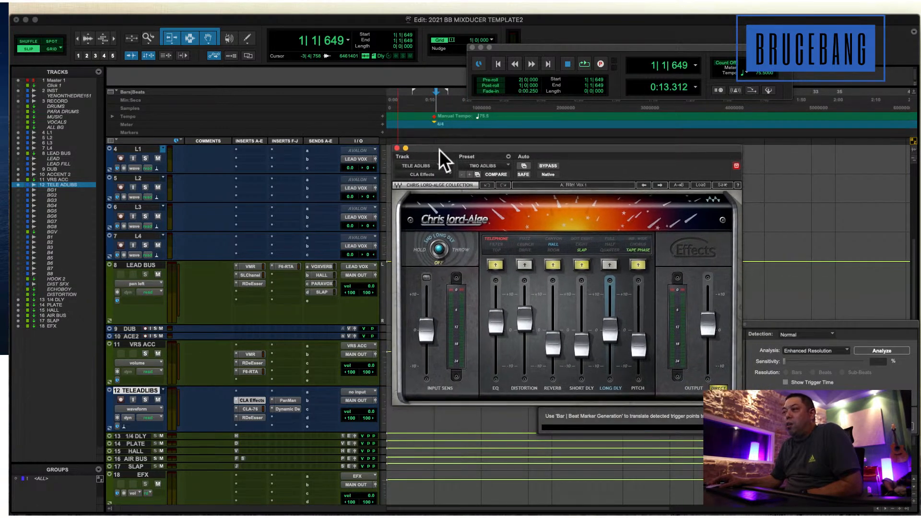
Cycle the EQ mode in CLA Effects on TELE ADLIBS between Telephone and Filter, ending on Filter.
{"action": "left_click", "coordinate": [493, 261]}
{"action": "left_click", "coordinate": [494, 263]}
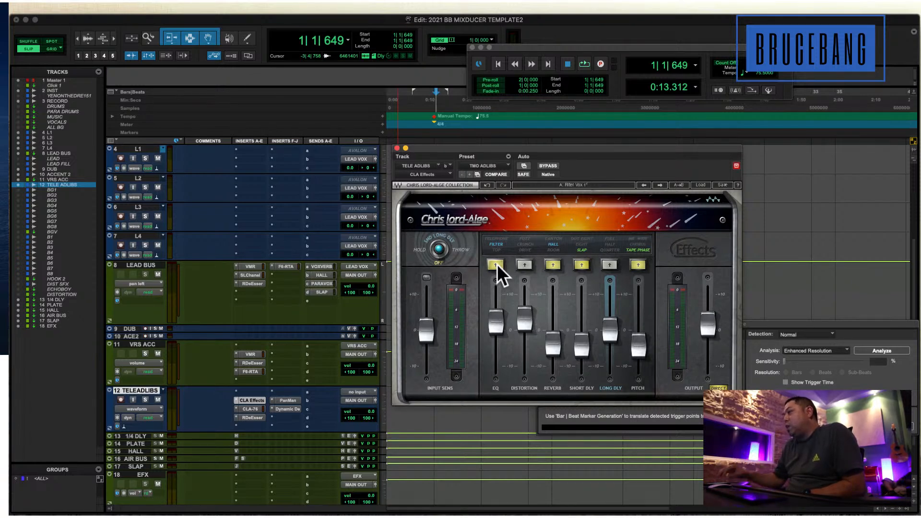
{"action": "left_click", "coordinate": [494, 259]}
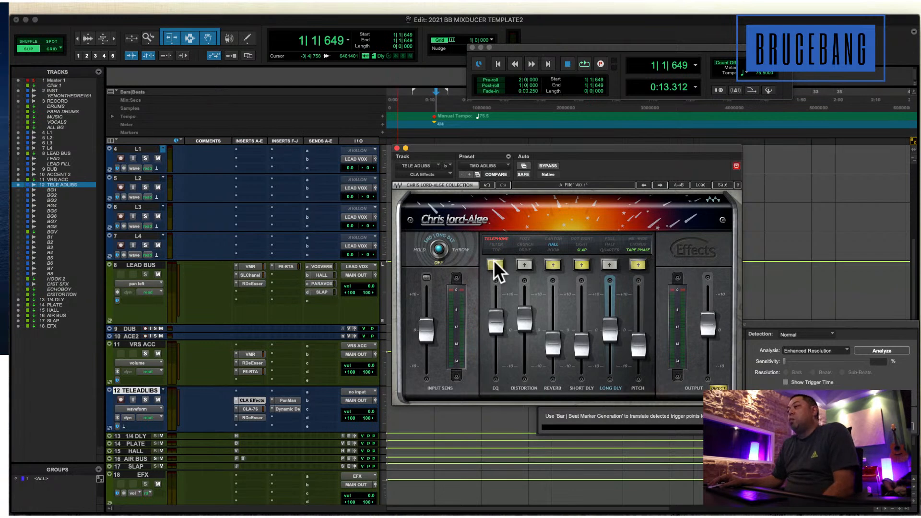
{"action": "left_click", "coordinate": [494, 262]}
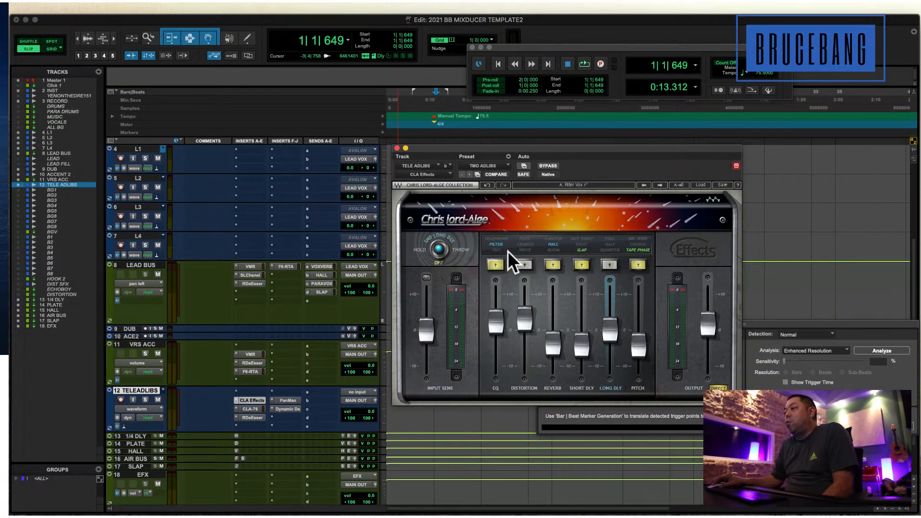
Review the CLA-76 and CLA Effects inserts on TELE ADLIBS, and close the CLA Effects window.
{"action": "left_click", "coordinate": [250, 408]}
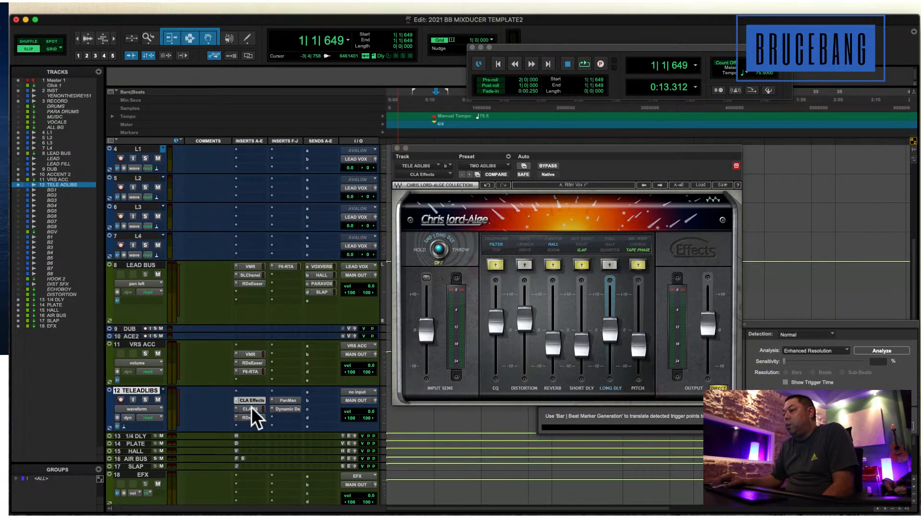
{"action": "left_click", "coordinate": [252, 407]}
{"action": "left_click", "coordinate": [255, 399]}
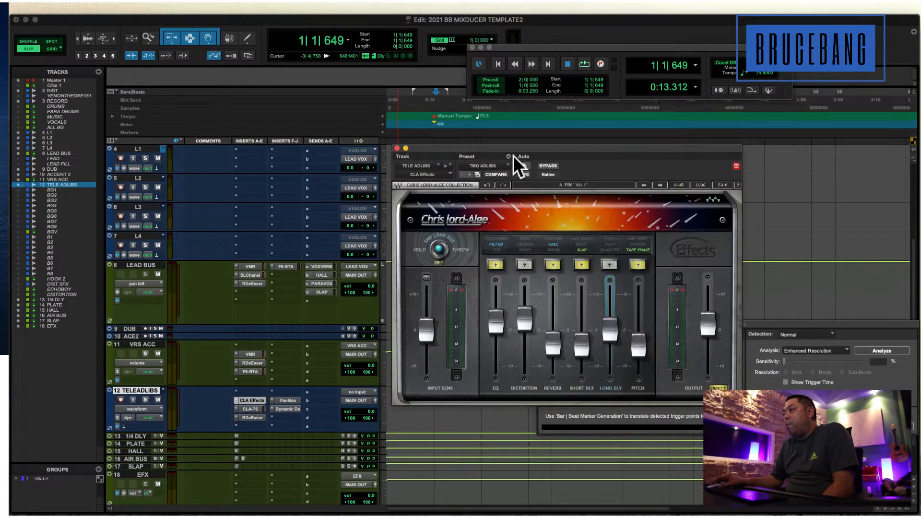
{"action": "left_click", "coordinate": [398, 148]}
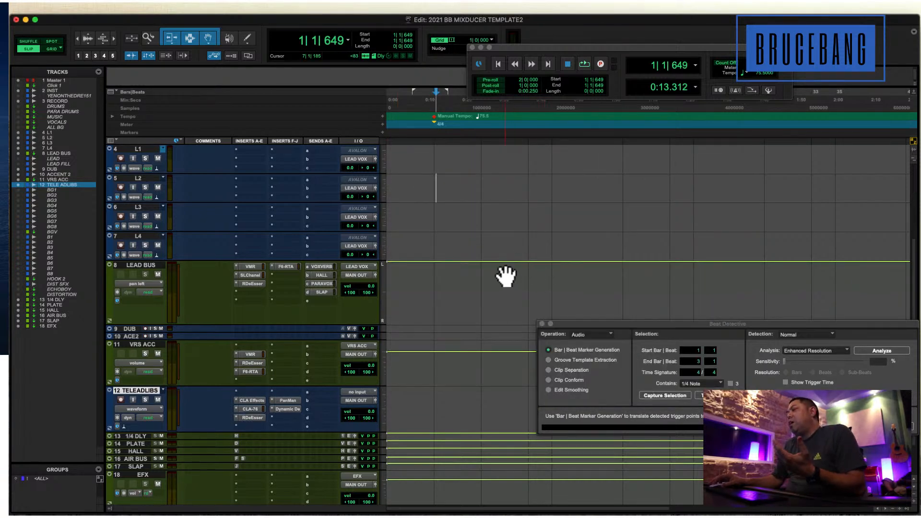
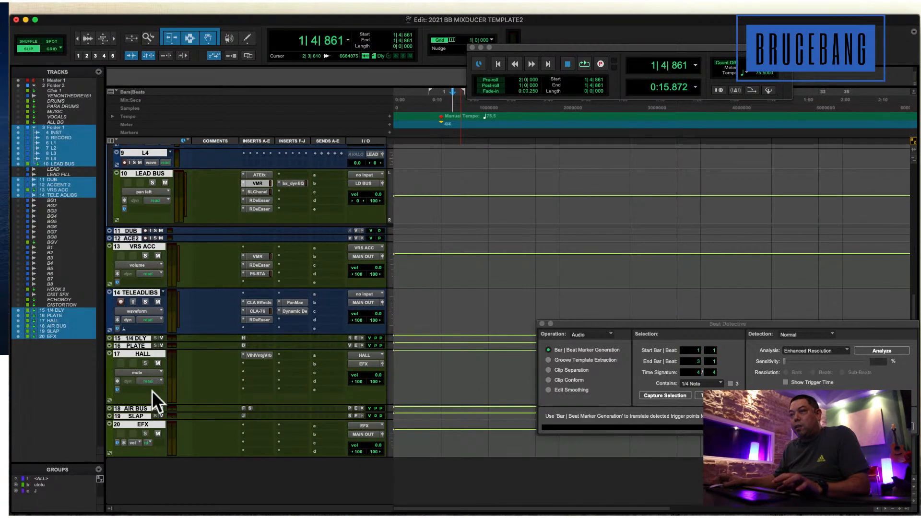
Collapse Folder 2 to hide its nested tracks, select only that folder track, and expand it again.
{"action": "scroll", "coordinate": [151, 389], "scroll_direction": "up", "scroll_amount": 10}
{"action": "left_click_drag", "start_coordinate": [138, 230], "coordinate": [107, 219]}
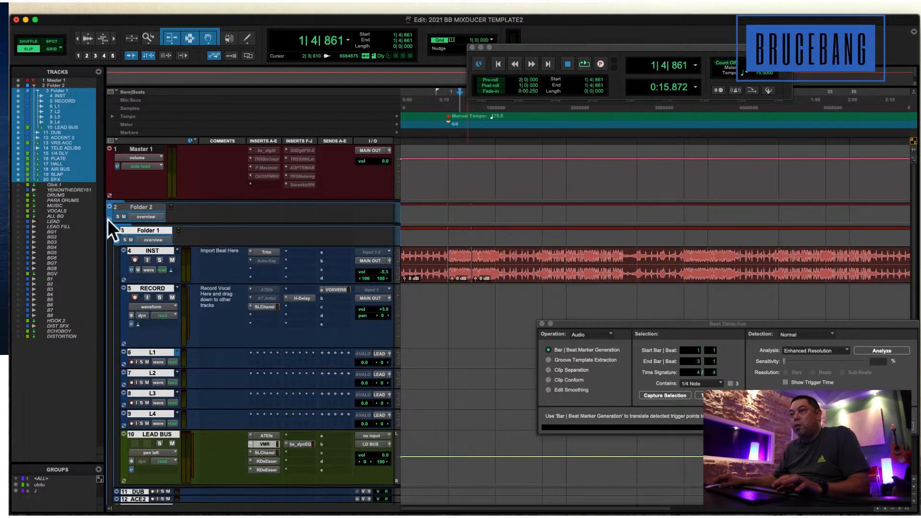
{"action": "left_click", "coordinate": [137, 205]}
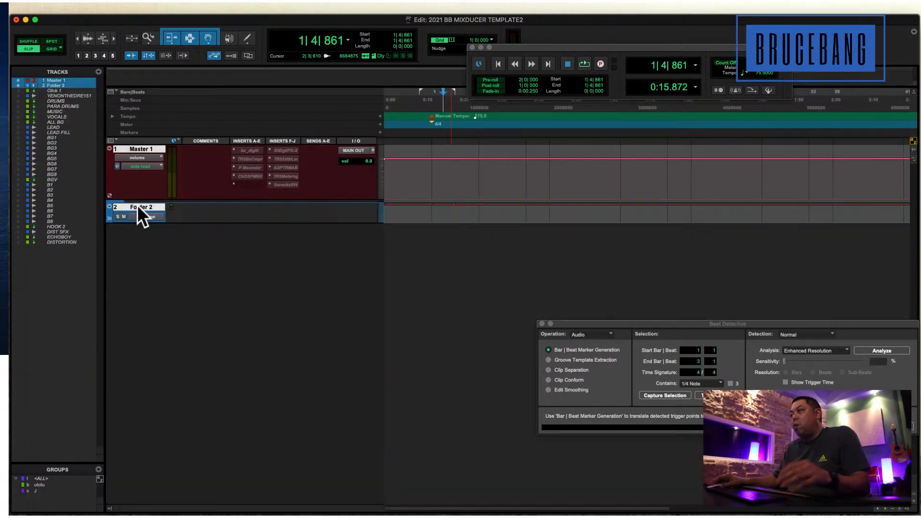
{"action": "left_click", "coordinate": [137, 205]}
{"action": "left_click", "coordinate": [137, 205]}
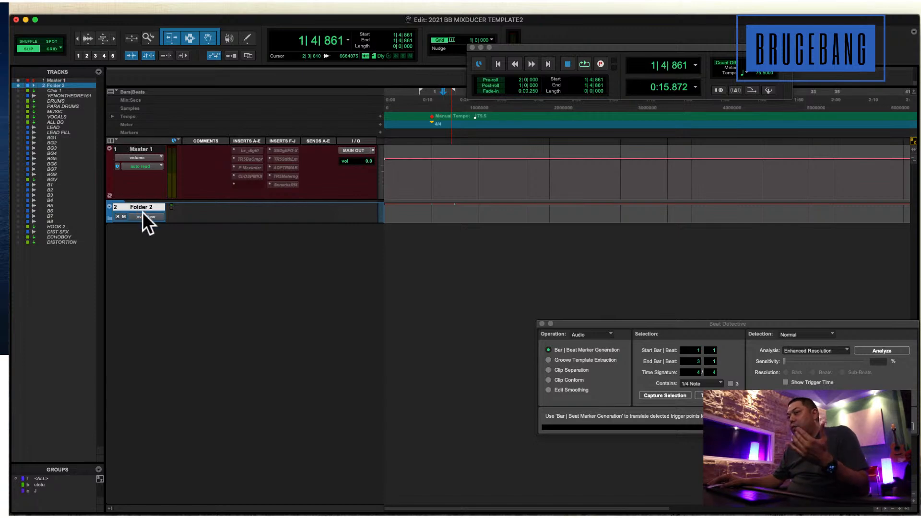
{"action": "left_click", "coordinate": [108, 219]}
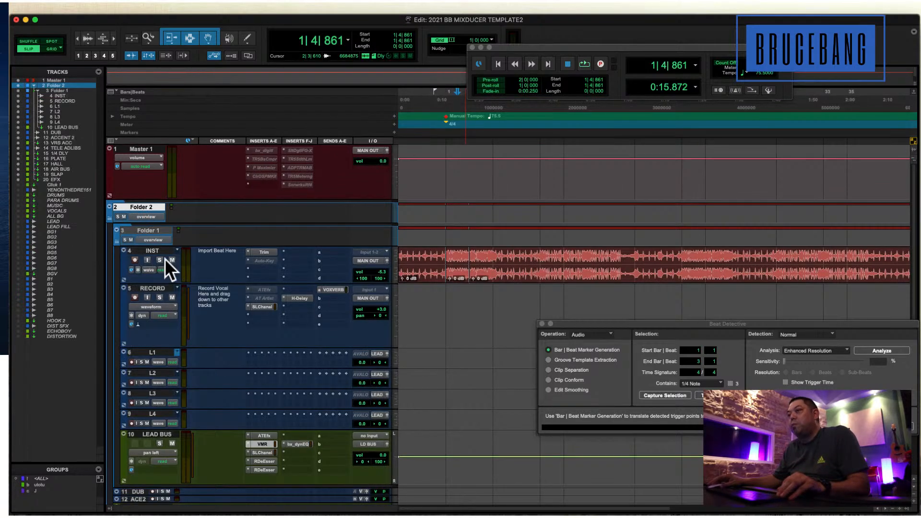
Move Folder 1 out of Folder 2 so it sits directly above it, and select the Folder 2 track.
{"action": "left_click", "coordinate": [143, 230]}
{"action": "left_click_drag", "start_coordinate": [144, 228], "coordinate": [147, 200]}
{"action": "scroll", "coordinate": [163, 336], "scroll_direction": "down", "scroll_amount": 5}
{"action": "scroll", "coordinate": [165, 385], "scroll_direction": "down", "scroll_amount": 2}
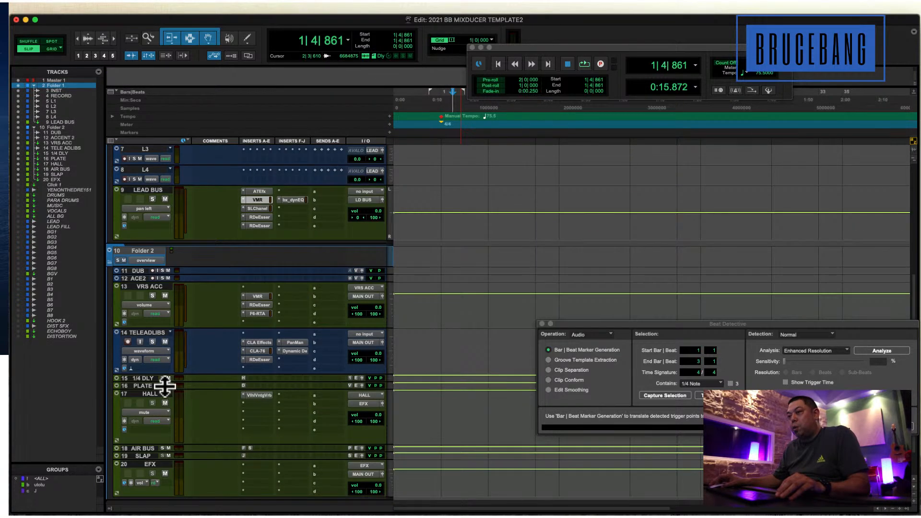
{"action": "left_click", "coordinate": [141, 250]}
Place the edit cursor at 13|2|308 and increase the height of the LEAD BUS track.
{"action": "left_click", "coordinate": [443, 253]}
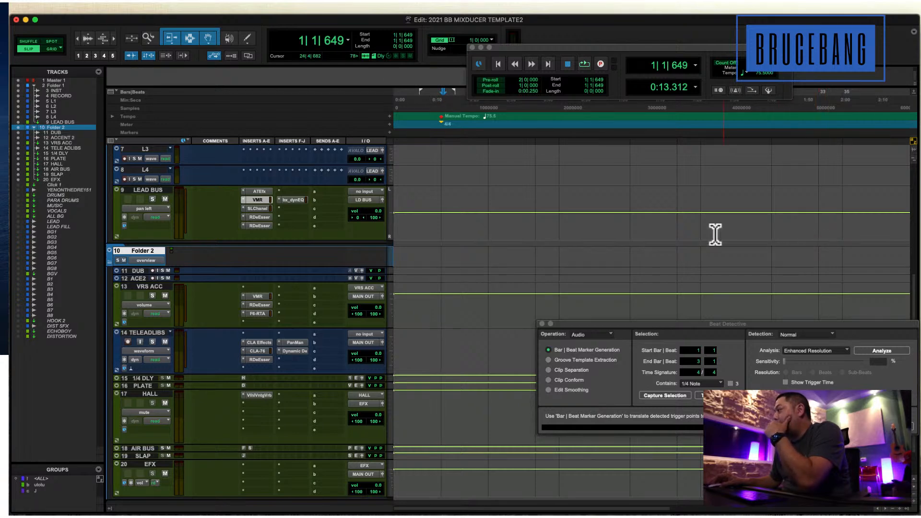
{"action": "left_click", "coordinate": [587, 226]}
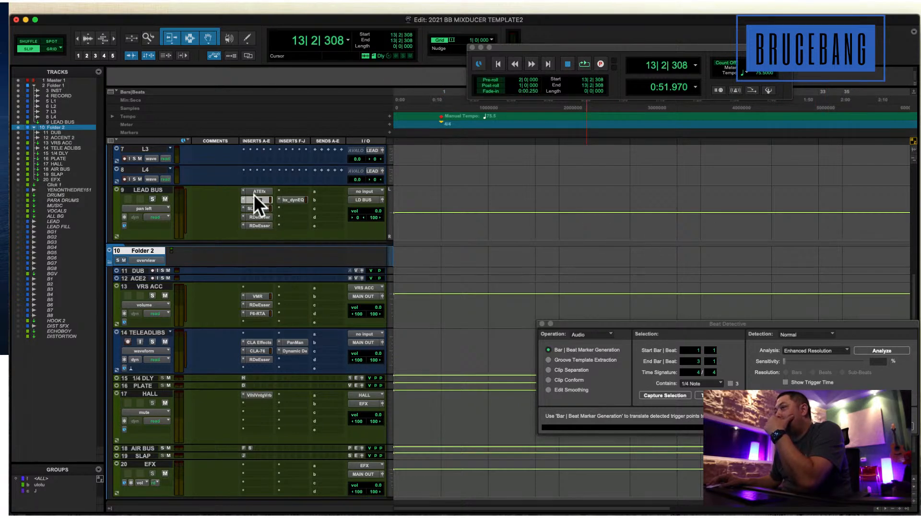
{"action": "left_click_drag", "start_coordinate": [284, 242], "coordinate": [280, 261]}
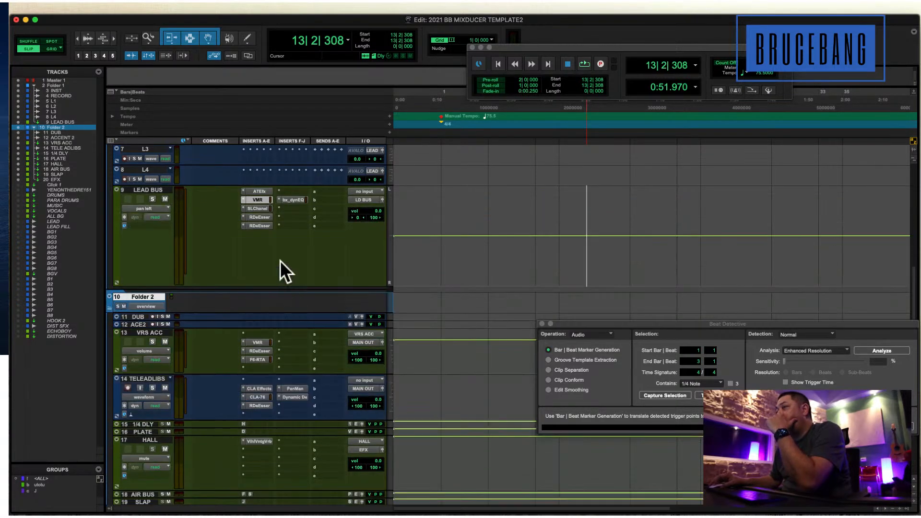
Open the Virtual Mix Rack insert on LEAD BUS and load its BASIC BANG preset.
{"action": "right_click", "coordinate": [252, 198]}
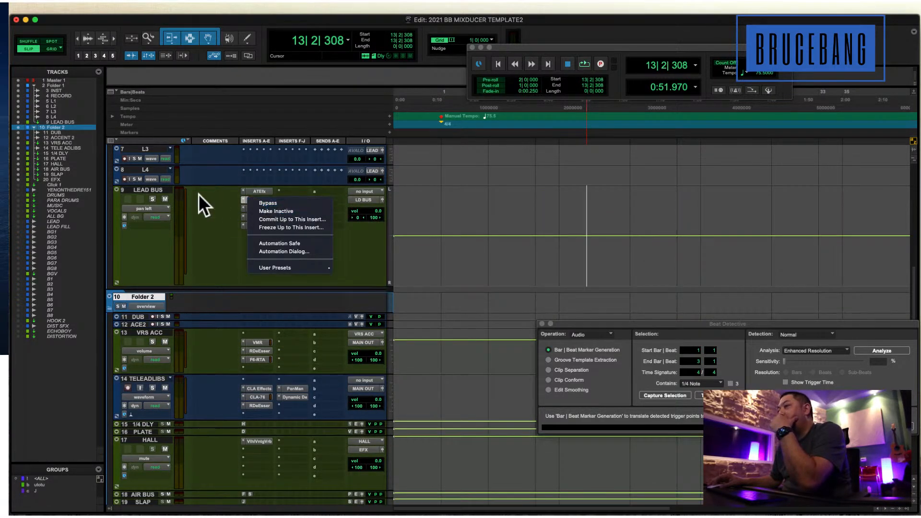
{"action": "left_click", "coordinate": [240, 197]}
{"action": "left_click", "coordinate": [253, 199]}
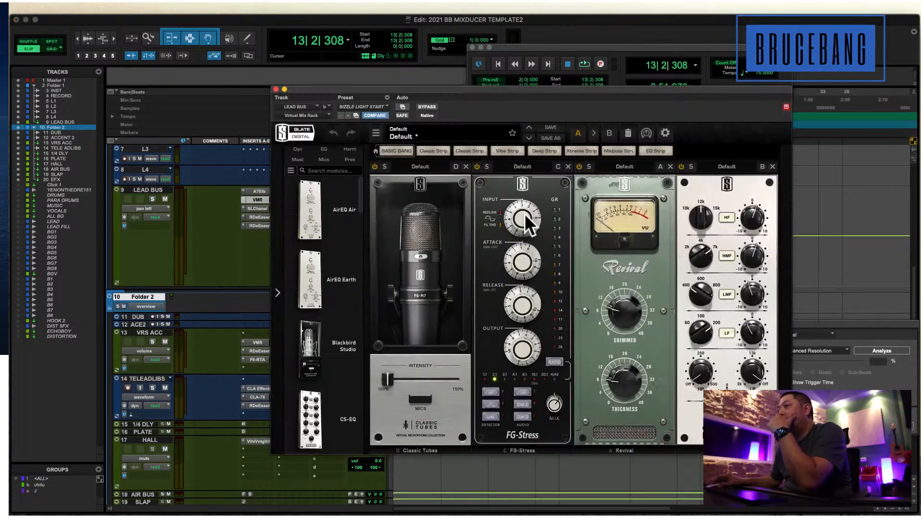
{"action": "left_click", "coordinate": [392, 146]}
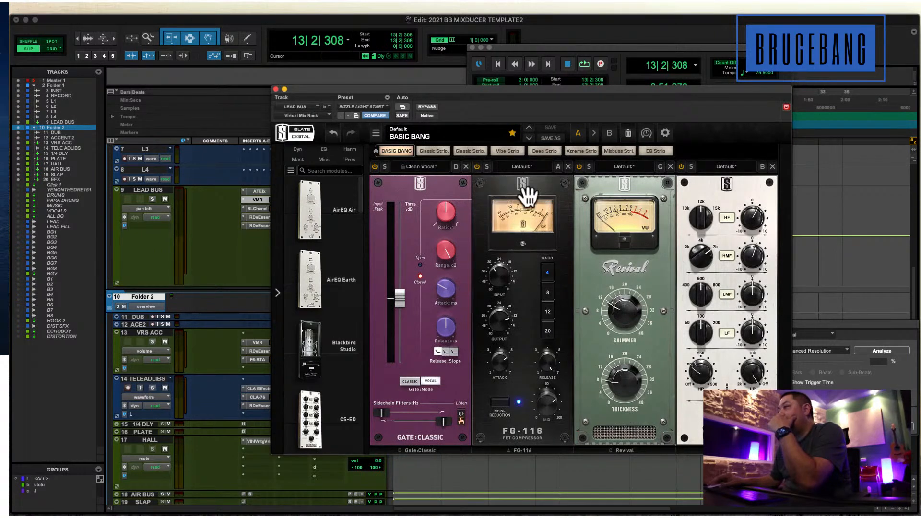
Replace Virtual Mix Rack on LEAD BUS with the BF-76 compressor, adjust its attack and release, and move its window clear of the inserts.
{"action": "left_click", "coordinate": [243, 200]}
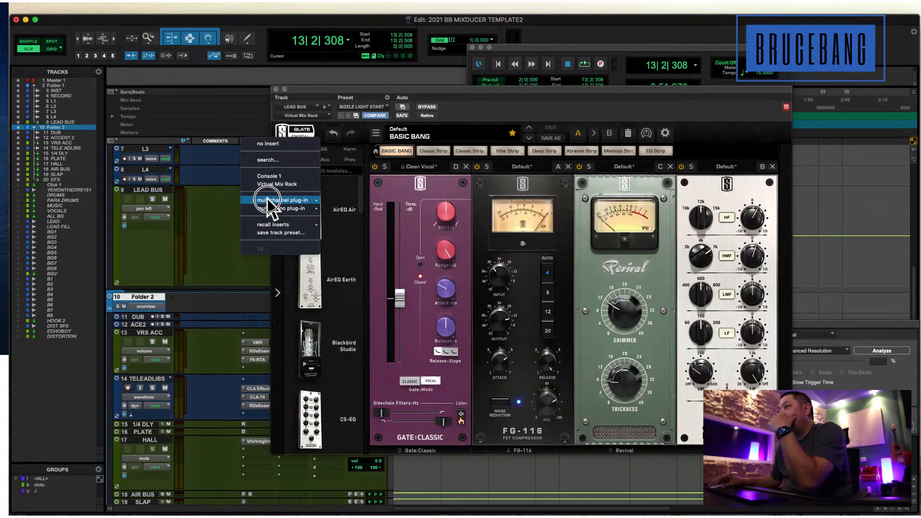
{"action": "mouse_move", "coordinate": [284, 200]}
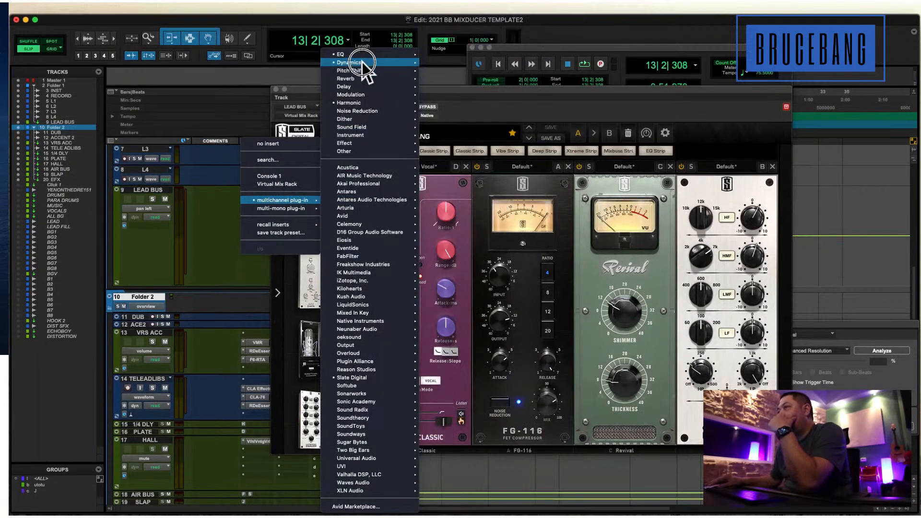
{"action": "mouse_move", "coordinate": [363, 62]}
{"action": "key", "text": "Escape"}
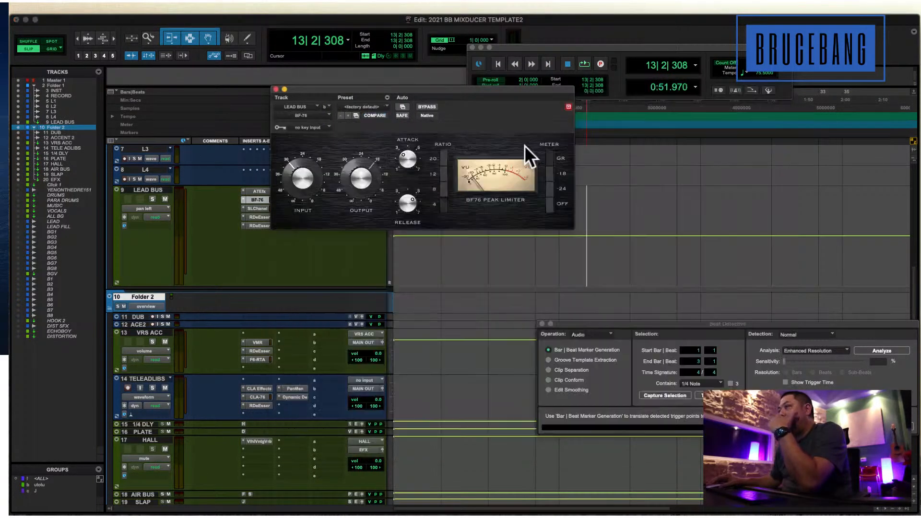
{"action": "left_click_drag", "start_coordinate": [414, 211], "coordinate": [412, 216]}
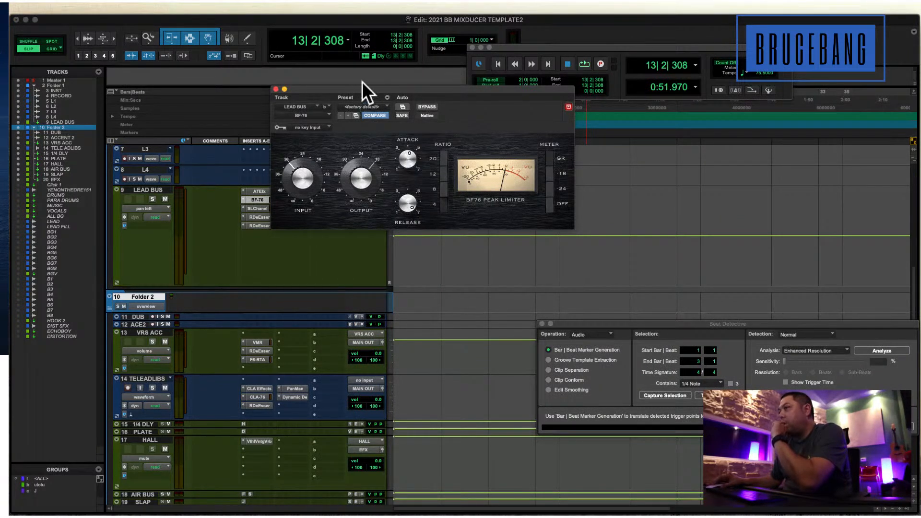
{"action": "left_click_drag", "start_coordinate": [364, 89], "coordinate": [503, 86]}
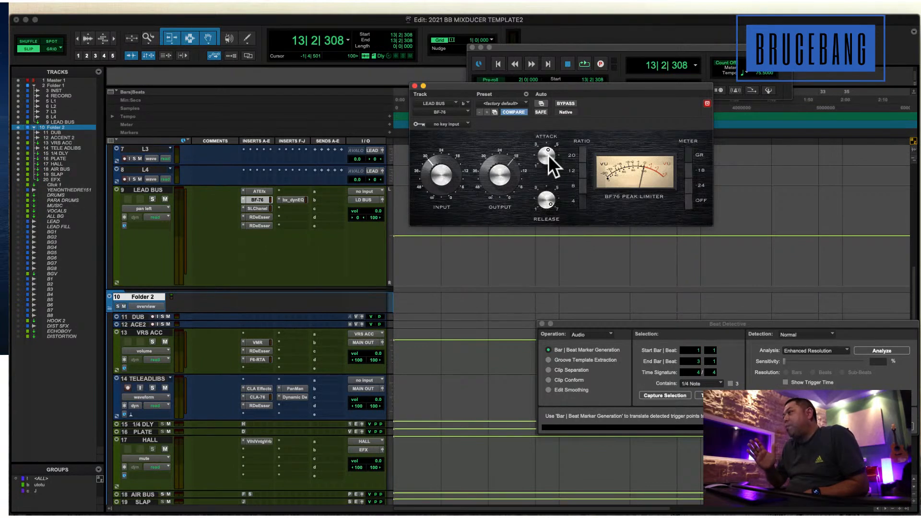
Replace BF-76 on LEAD BUS with Virtual Mix Rack and remove the Gate:Classic module from the rack.
{"action": "left_click", "coordinate": [242, 199]}
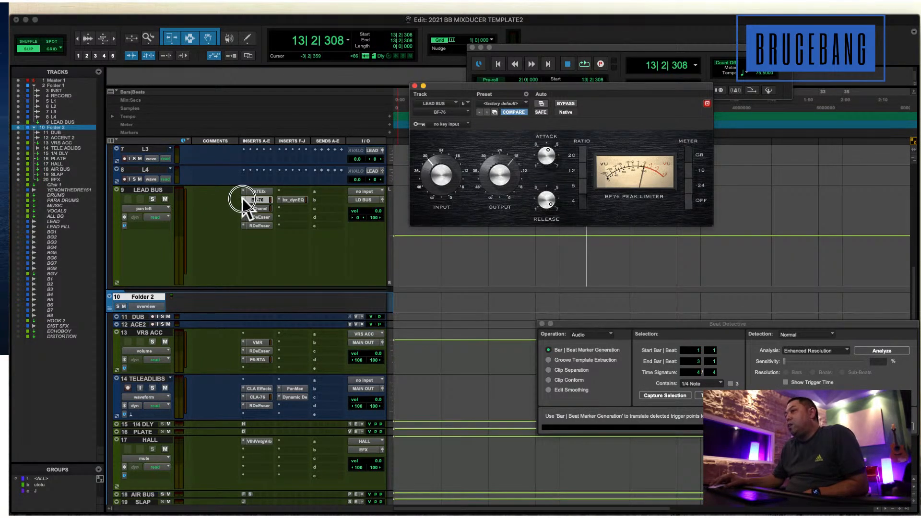
{"action": "left_click", "coordinate": [294, 185]}
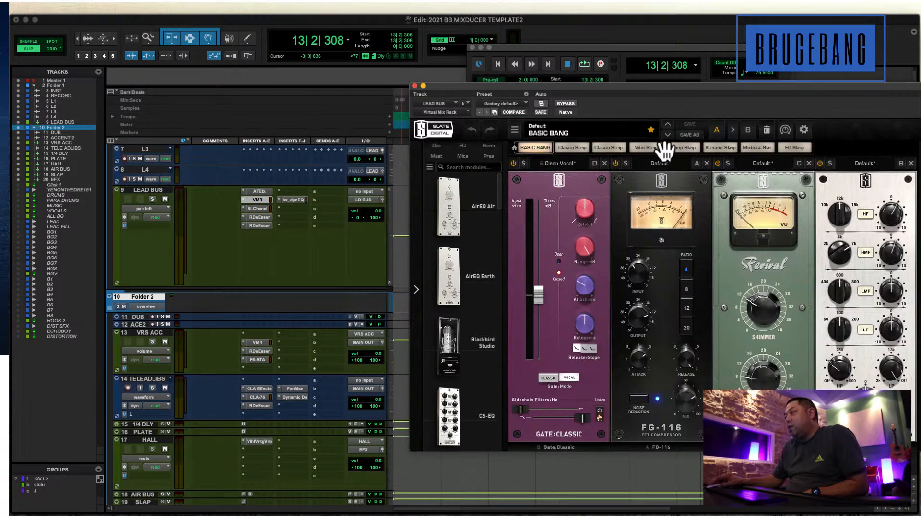
{"action": "left_click", "coordinate": [604, 162]}
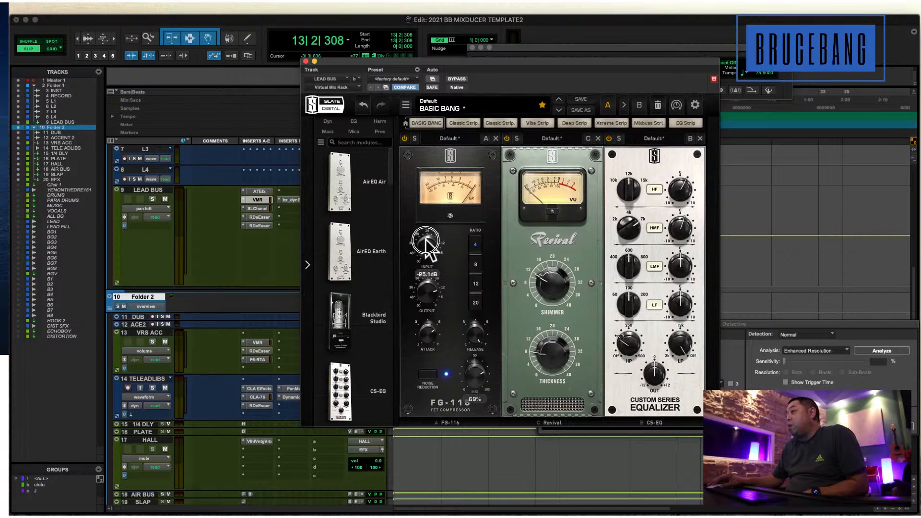
Adjust the input and mix of the FG-116 compressor in the rack.
{"action": "mouse_move", "coordinate": [425, 245]}
{"action": "left_mouse_down"}
{"action": "mouse_move", "coordinate": [429, 223]}
{"action": "mouse_move", "coordinate": [426, 232]}
{"action": "left_mouse_up"}
{"action": "mouse_move", "coordinate": [469, 372]}
{"action": "left_mouse_down"}
{"action": "mouse_move", "coordinate": [479, 354]}
{"action": "mouse_move", "coordinate": [464, 393]}
{"action": "mouse_move", "coordinate": [477, 367]}
{"action": "mouse_move", "coordinate": [475, 378]}
{"action": "left_mouse_up"}
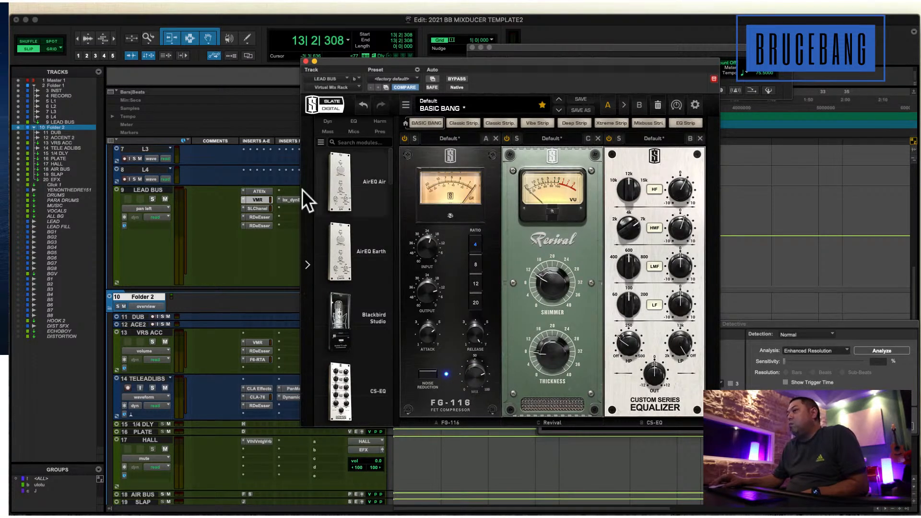
Replace Virtual Mix Rack on LEAD BUS with the stereo CLA-76 compressor and try out its attack and release.
{"action": "left_click", "coordinate": [245, 199]}
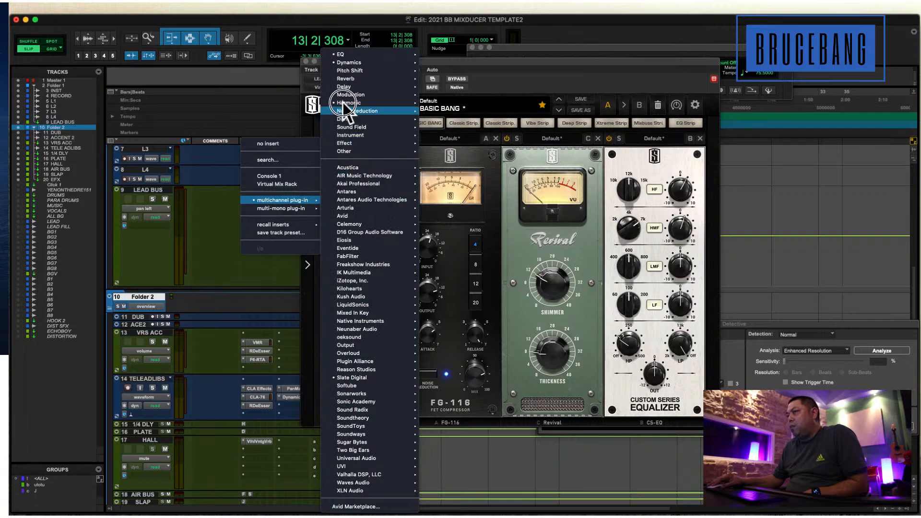
{"action": "mouse_move", "coordinate": [351, 71]}
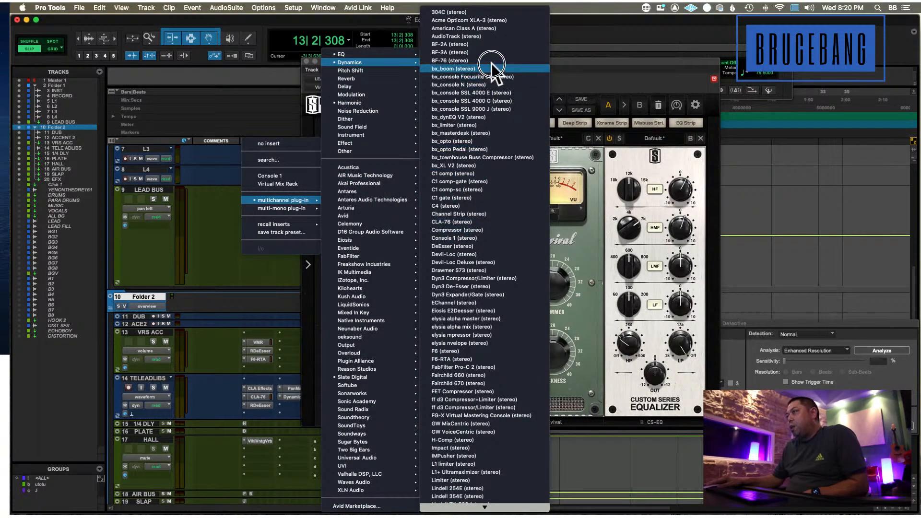
{"action": "left_click", "coordinate": [479, 230]}
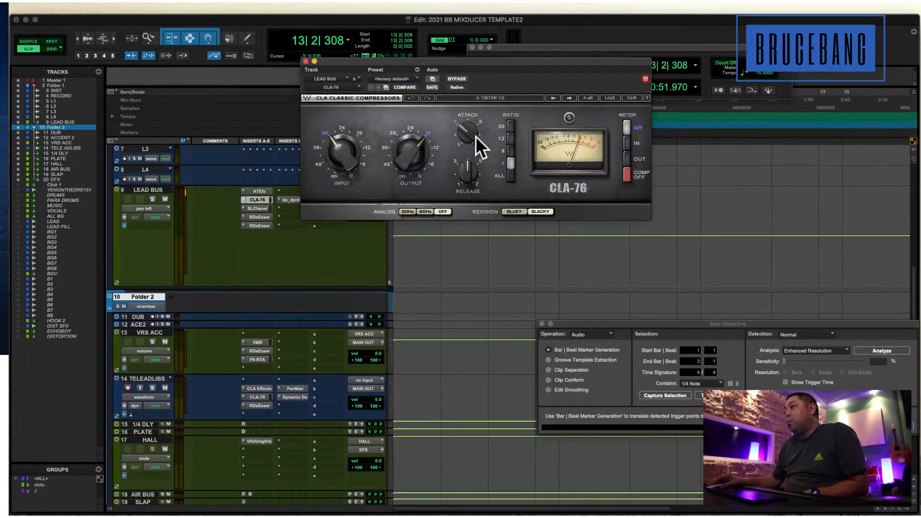
{"action": "left_click_drag", "start_coordinate": [475, 136], "coordinate": [466, 102]}
{"action": "left_click_drag", "start_coordinate": [471, 167], "coordinate": [463, 213]}
{"action": "left_click_drag", "start_coordinate": [474, 137], "coordinate": [361, 186]}
Replace CLA-76 on LEAD BUS with Virtual Mix Rack, and add an FG-2A with adjusted mix between Gate:Classic and FG-116.
{"action": "left_click_drag", "start_coordinate": [243, 199], "coordinate": [289, 182]}
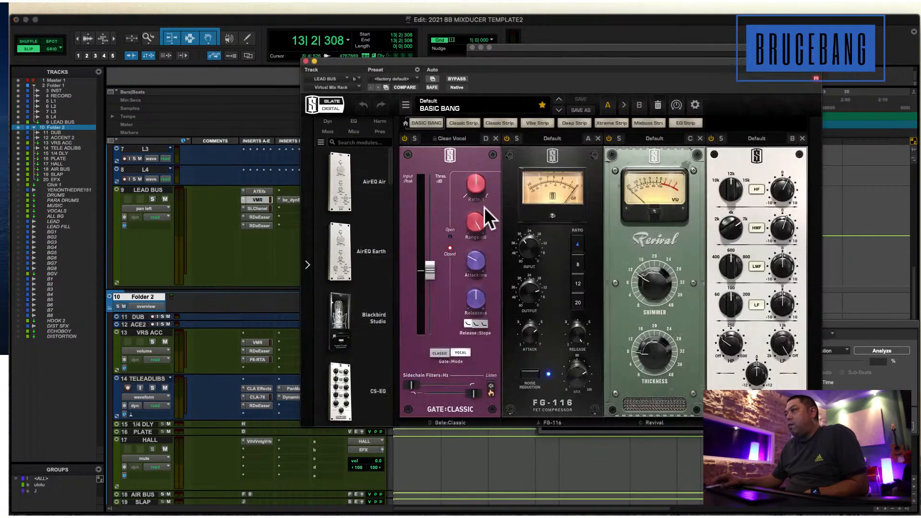
{"action": "scroll", "coordinate": [330, 300], "scroll_direction": "down", "scroll_amount": 1}
{"action": "scroll", "coordinate": [331, 302], "scroll_direction": "down", "scroll_amount": 6}
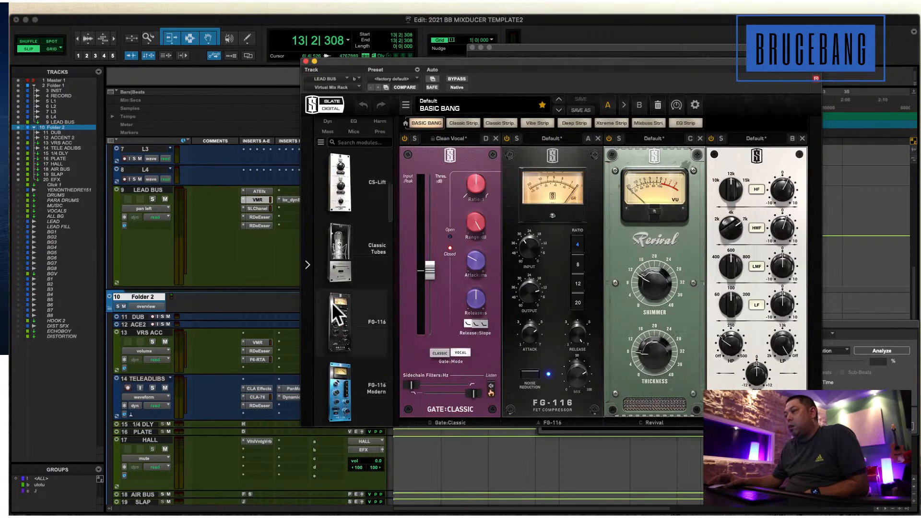
{"action": "left_click_drag", "start_coordinate": [332, 304], "coordinate": [533, 215]}
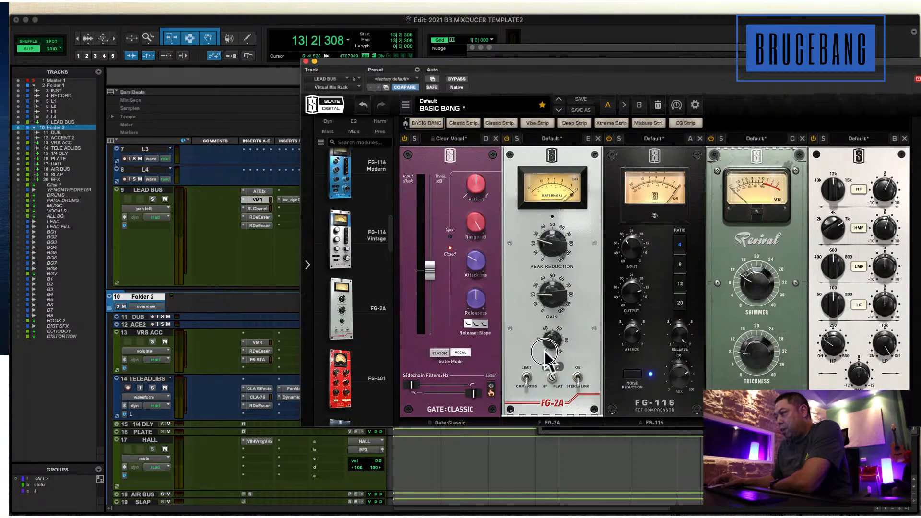
{"action": "mouse_move", "coordinate": [546, 355]}
{"action": "left_mouse_down"}
{"action": "mouse_move", "coordinate": [543, 367]}
{"action": "mouse_move", "coordinate": [541, 360]}
{"action": "left_mouse_up"}
Add the FG-401 compressor ahead of Gate:Classic and adjust its threshold, attack and mix.
{"action": "scroll", "coordinate": [361, 336], "scroll_direction": "down", "scroll_amount": 2}
{"action": "left_click_drag", "start_coordinate": [350, 327], "coordinate": [538, 233]}
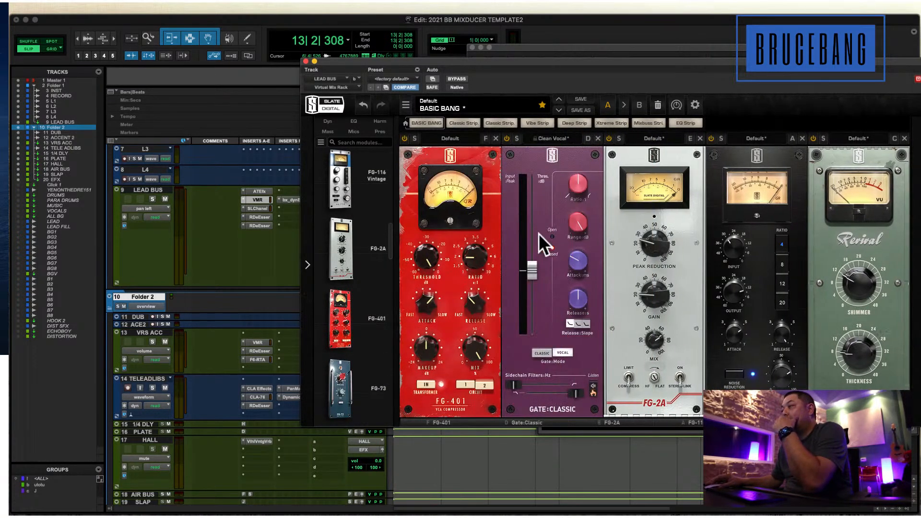
{"action": "left_click_drag", "start_coordinate": [459, 310], "coordinate": [458, 370]}
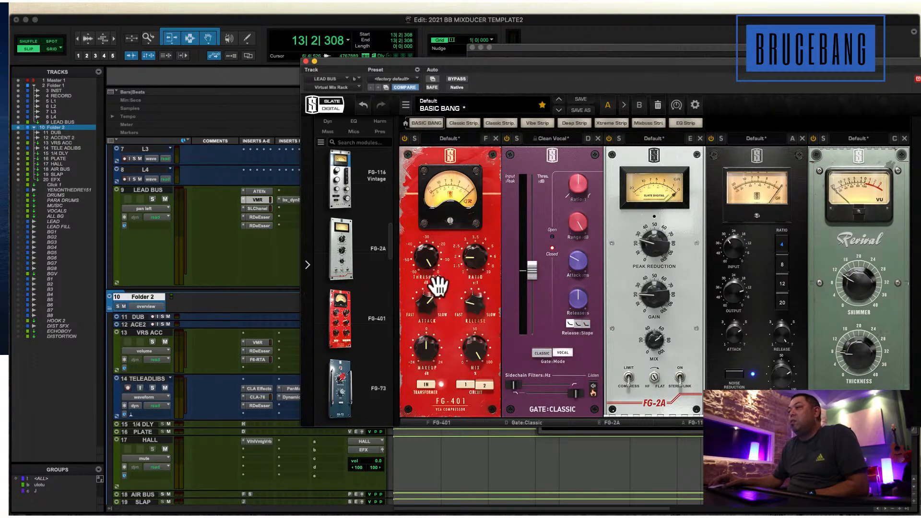
{"action": "left_click_drag", "start_coordinate": [426, 266], "coordinate": [425, 287]}
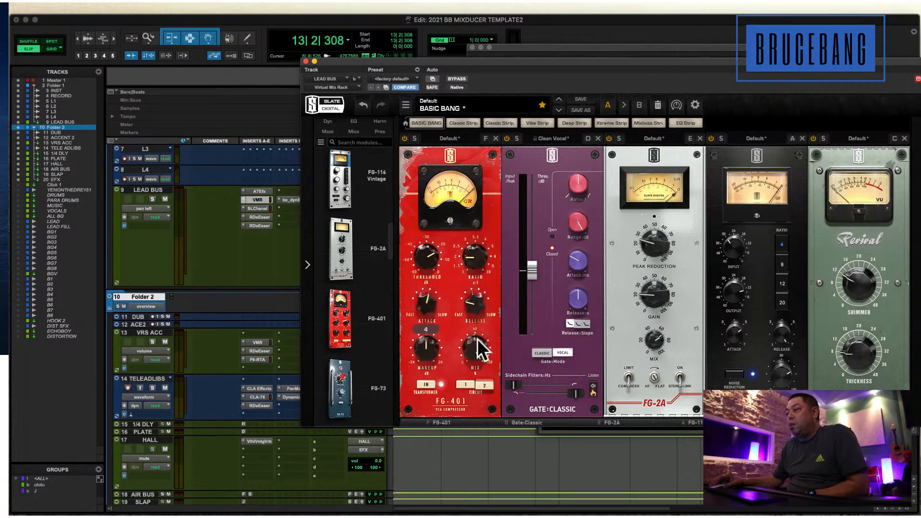
{"action": "left_click_drag", "start_coordinate": [477, 339], "coordinate": [470, 355]}
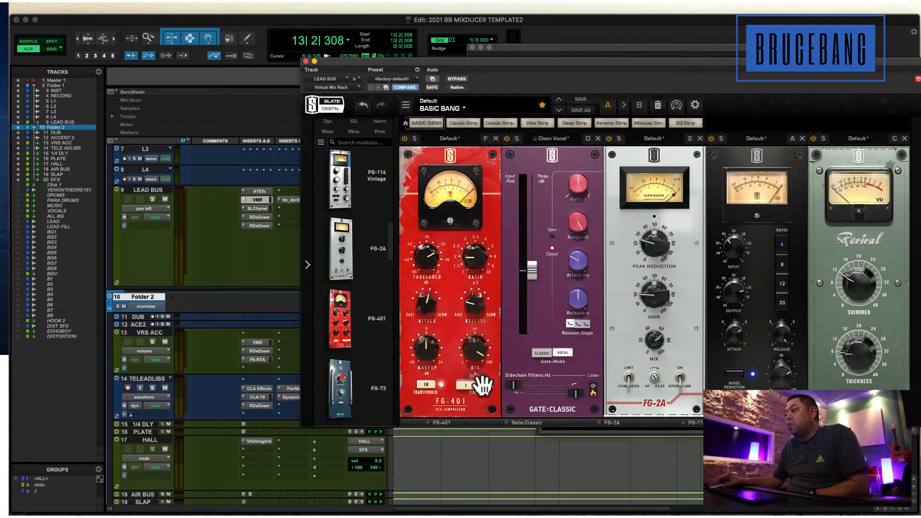
Add the FG-Stress compressor at the start of the rack, ahead of FG-401.
{"action": "scroll", "coordinate": [338, 312], "scroll_direction": "down", "scroll_amount": 8}
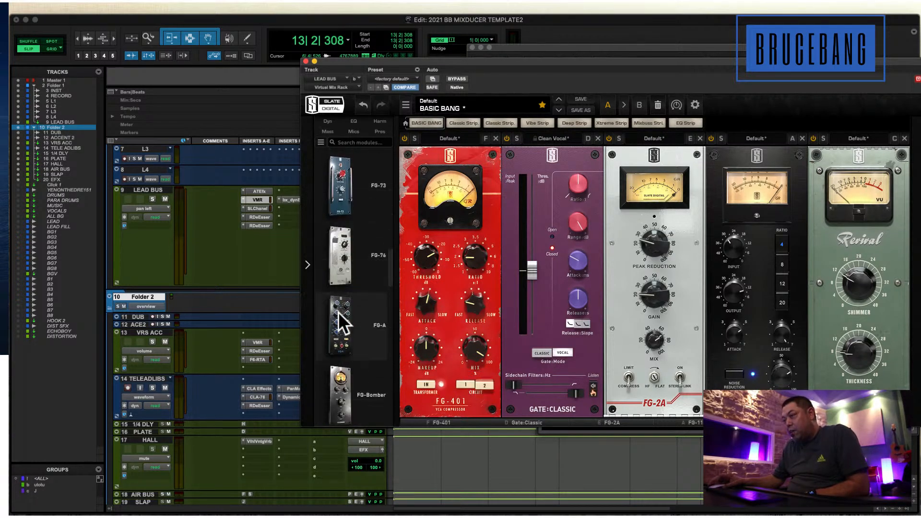
{"action": "scroll", "coordinate": [338, 312], "scroll_direction": "down", "scroll_amount": 5}
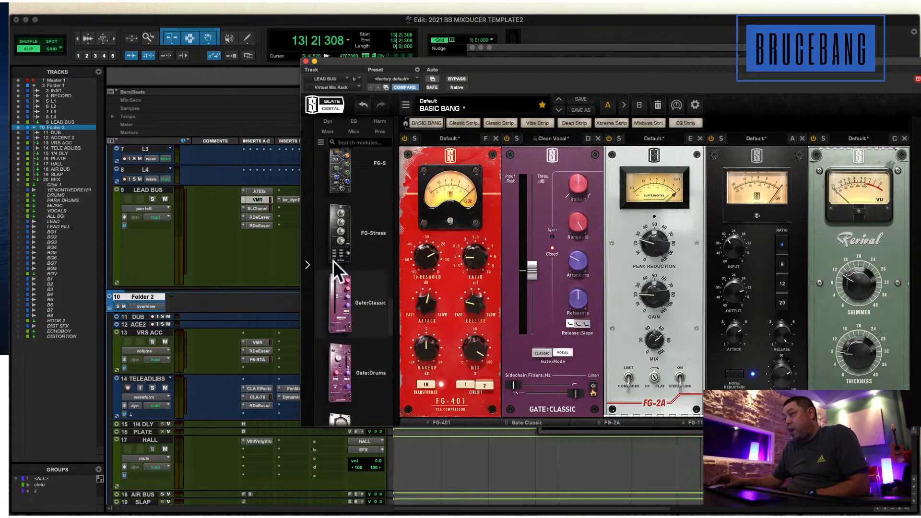
{"action": "left_click_drag", "start_coordinate": [332, 261], "coordinate": [455, 191]}
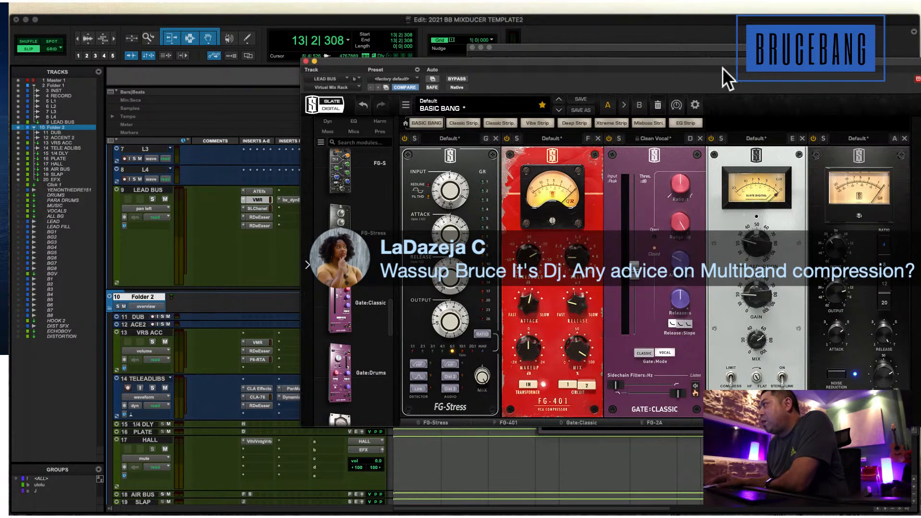
Close the Virtual Mix Rack and Transport windows, and return the edit cursor to the session start.
{"action": "left_click", "coordinate": [312, 60]}
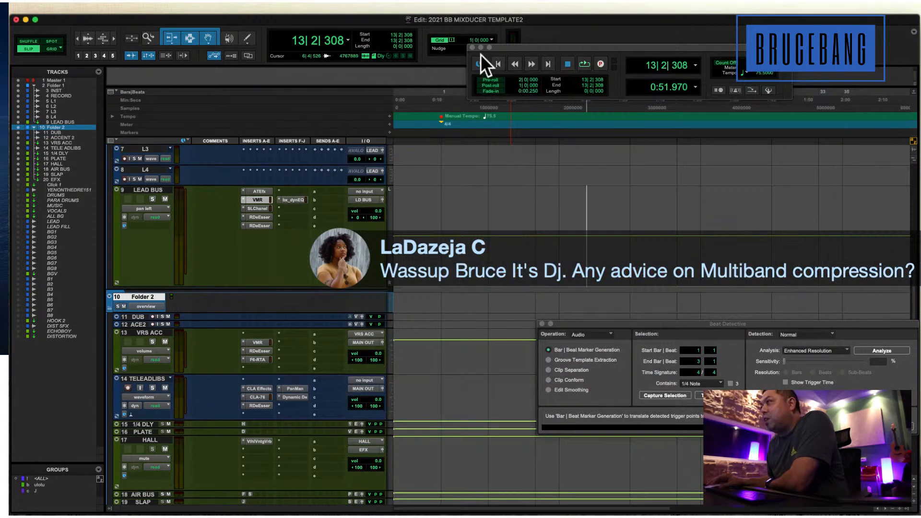
{"action": "left_click", "coordinate": [473, 47]}
{"action": "key", "text": "Return"}
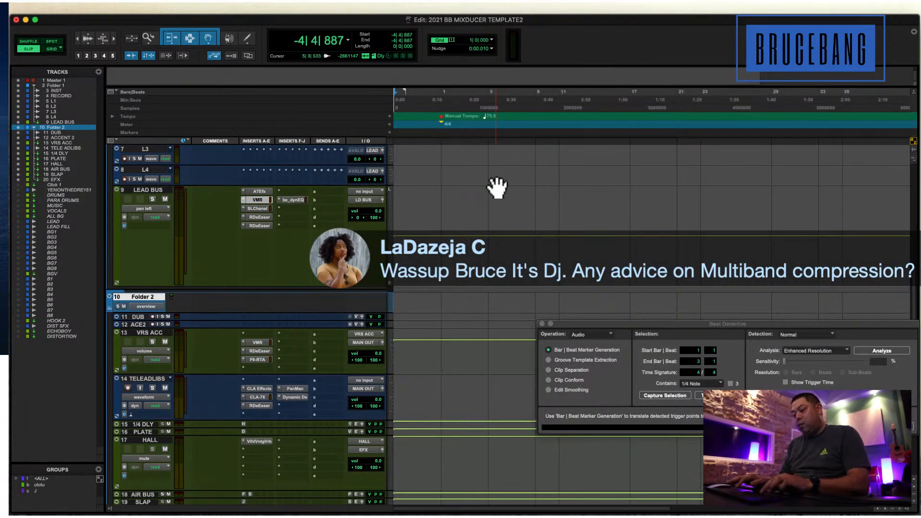
Return the edit cursor to the session start and increase the INST track's height.
{"action": "key", "text": "r"}
{"action": "scroll", "coordinate": [497, 187], "scroll_direction": "up", "scroll_amount": 5}
{"action": "left_click", "coordinate": [448, 230]}
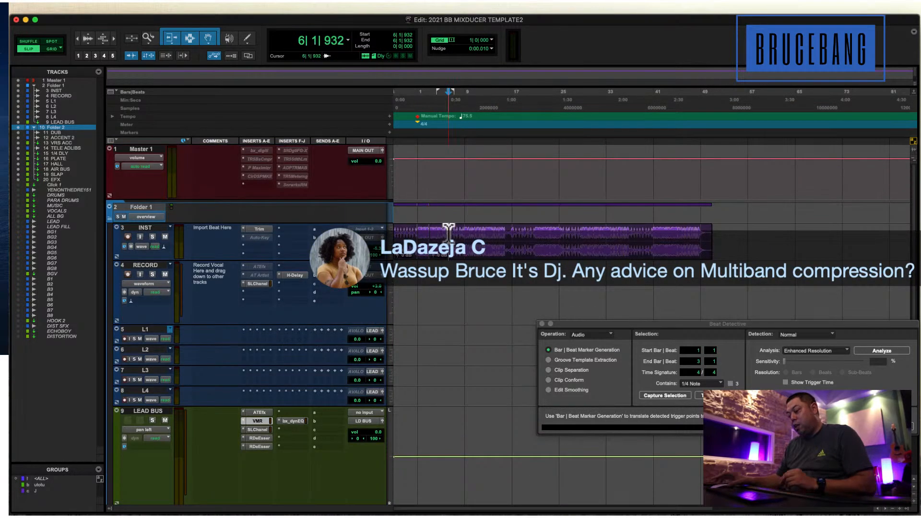
{"action": "key", "text": "Return"}
{"action": "key", "text": "t"}
{"action": "left_click_drag", "start_coordinate": [309, 259], "coordinate": [304, 304]}
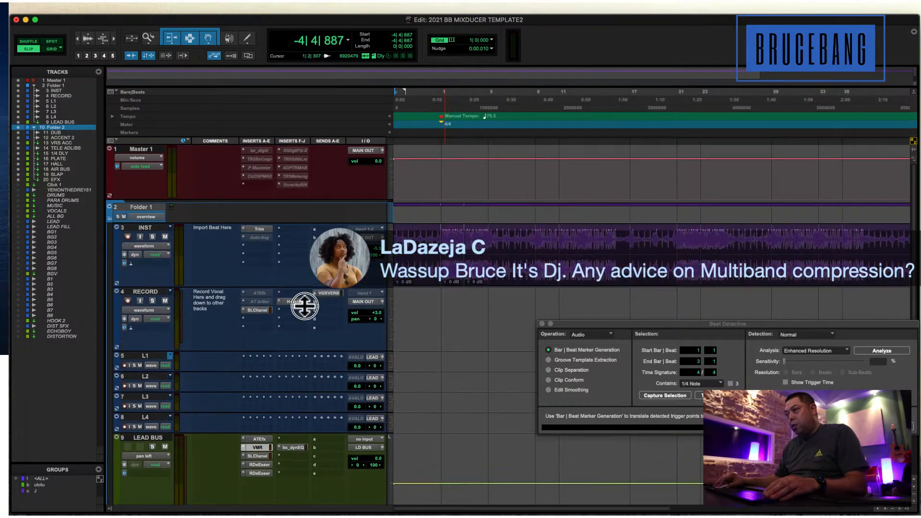
Insert the stereo Q6 equalizer in the third insert slot of the INST track.
{"action": "left_click", "coordinate": [259, 245]}
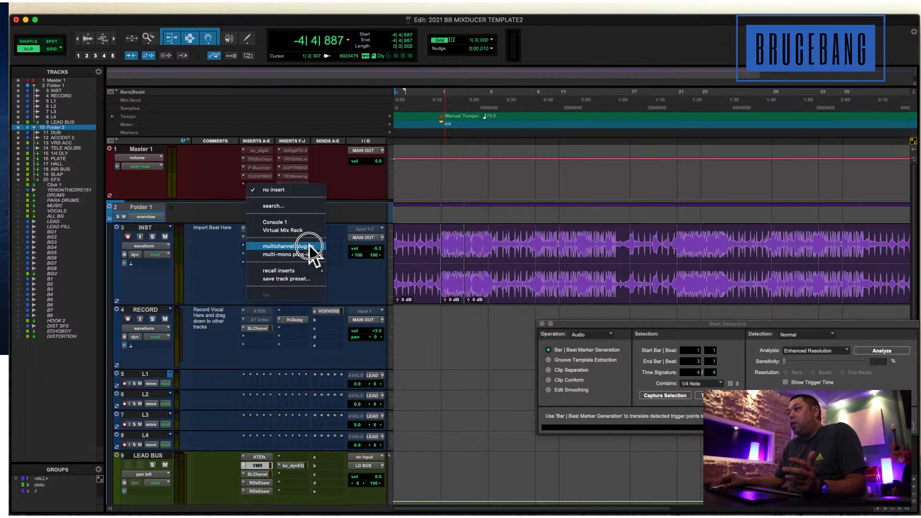
{"action": "mouse_move", "coordinate": [307, 246]}
{"action": "mouse_move", "coordinate": [378, 54]}
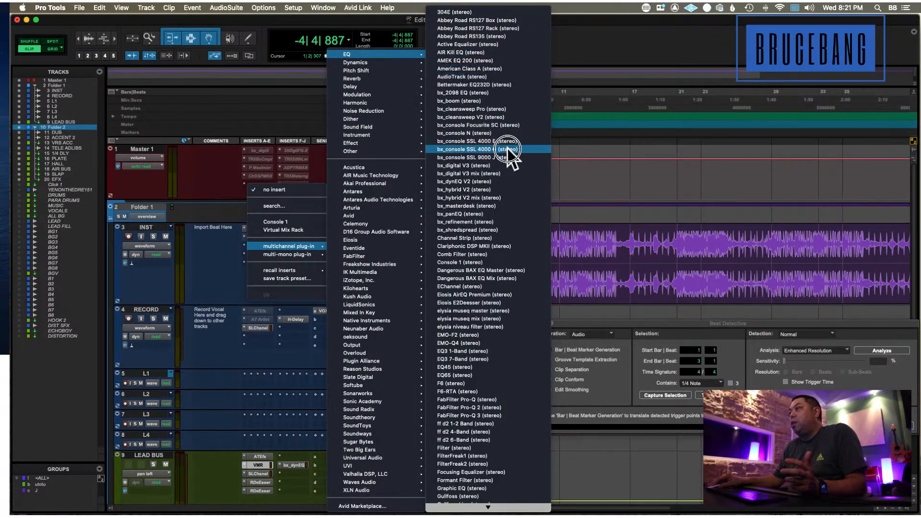
{"action": "mouse_move", "coordinate": [485, 507]}
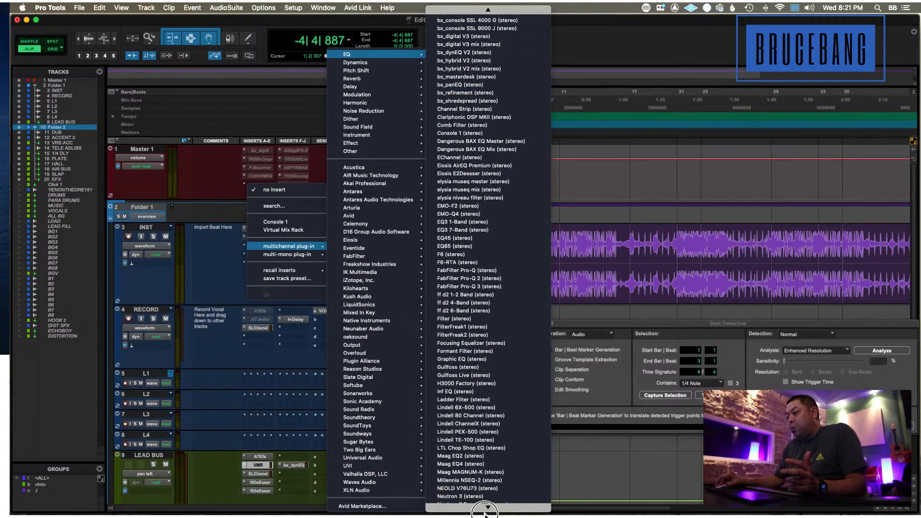
{"action": "left_click", "coordinate": [484, 470]}
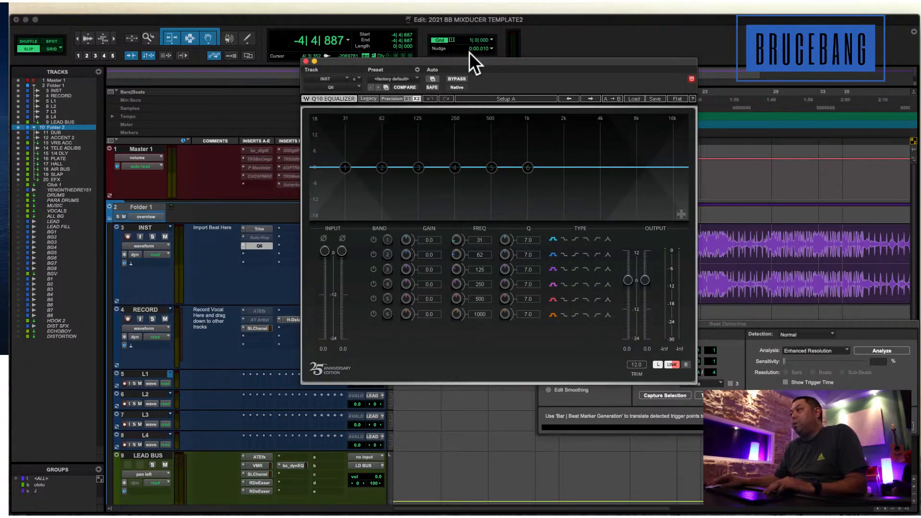
{"action": "left_click_drag", "start_coordinate": [468, 61], "coordinate": [666, 77]}
Play the beat, dip band 4 of the Q6 by 3.0 dB at 265 Hz, and close the equalizer.
{"action": "left_click", "coordinate": [440, 174]}
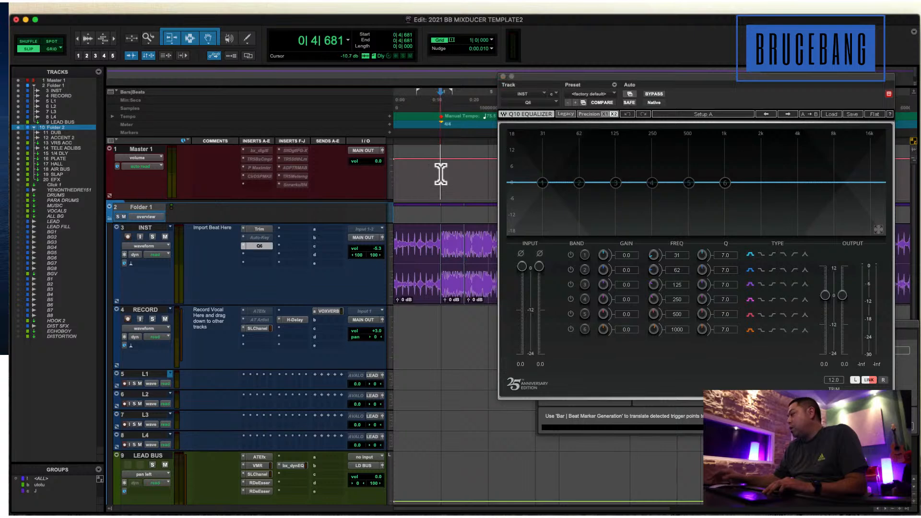
{"action": "key", "text": "space"}
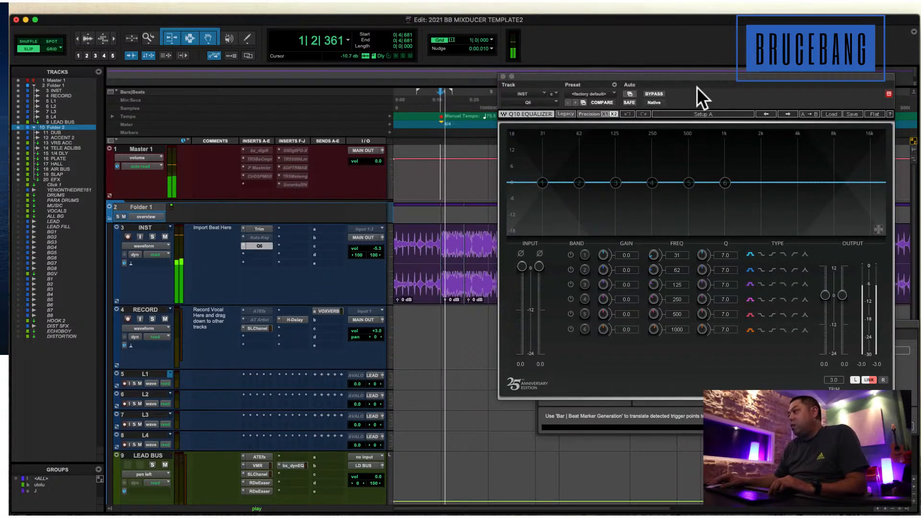
{"action": "left_click_drag", "start_coordinate": [696, 87], "coordinate": [570, 85]}
{"action": "mouse_move", "coordinate": [524, 179]}
{"action": "left_mouse_down"}
{"action": "mouse_move", "coordinate": [523, 149]}
{"action": "mouse_move", "coordinate": [520, 197]}
{"action": "mouse_move", "coordinate": [521, 169]}
{"action": "mouse_move", "coordinate": [531, 185]}
{"action": "left_mouse_up"}
{"action": "left_click_drag", "start_coordinate": [482, 77], "coordinate": [506, 69]}
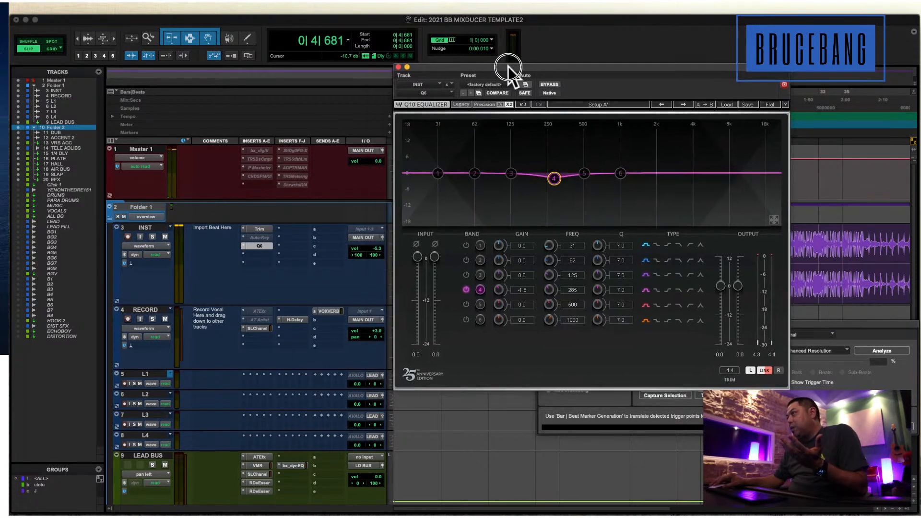
{"action": "left_click_drag", "start_coordinate": [560, 175], "coordinate": [558, 181]}
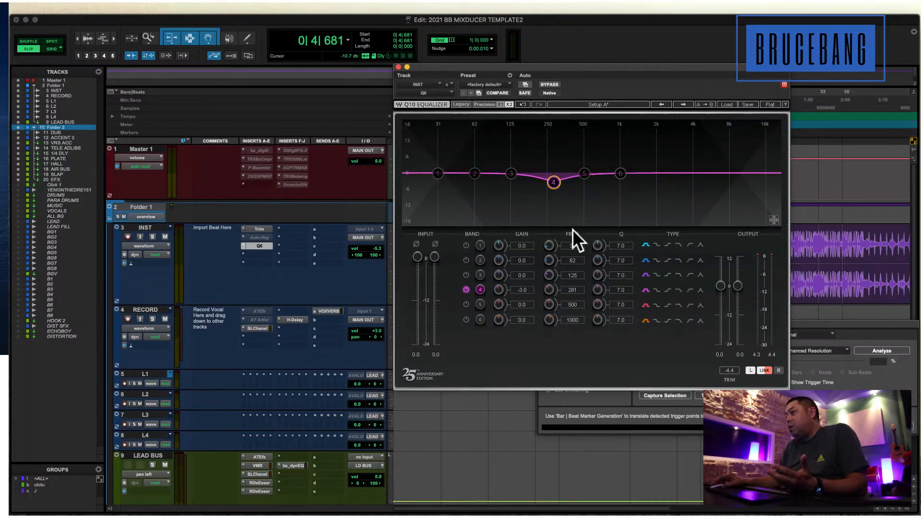
{"action": "left_click_drag", "start_coordinate": [570, 290], "coordinate": [565, 293]}
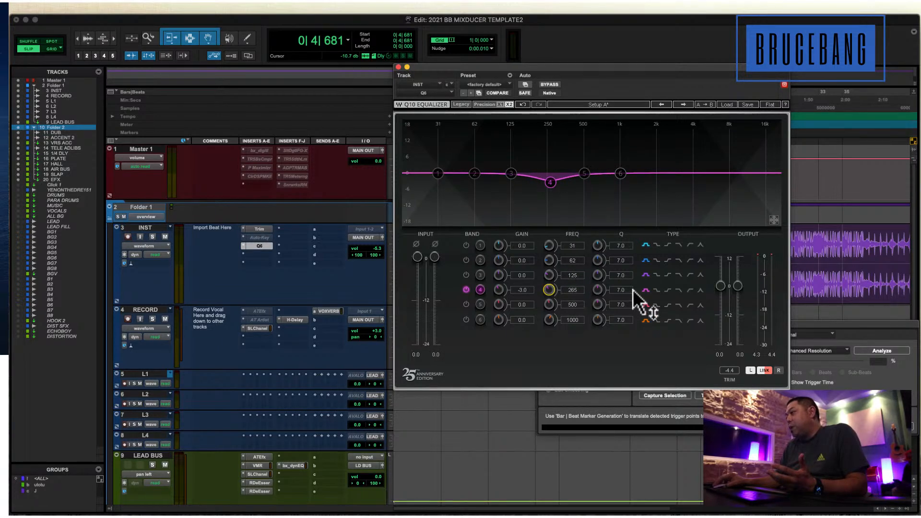
{"action": "left_click", "coordinate": [398, 67]}
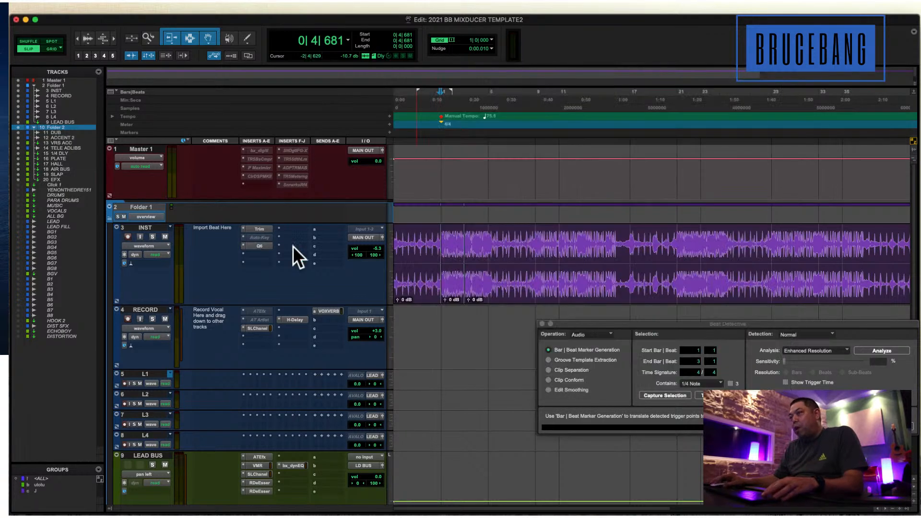
Insert the stereo F6-RTA dynamic equalizer in the fourth insert slot of the INST track.
{"action": "left_click", "coordinate": [274, 254]}
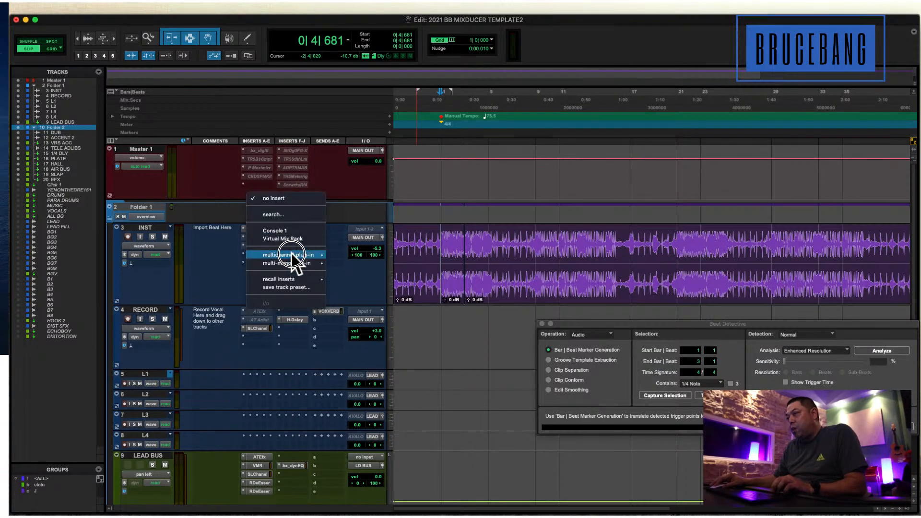
{"action": "mouse_move", "coordinate": [288, 255]}
{"action": "mouse_move", "coordinate": [365, 54]}
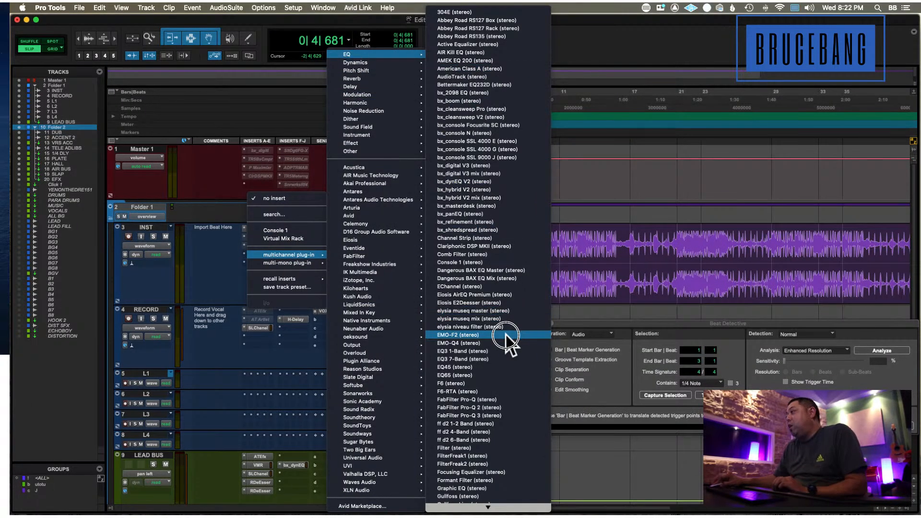
{"action": "left_click", "coordinate": [490, 392]}
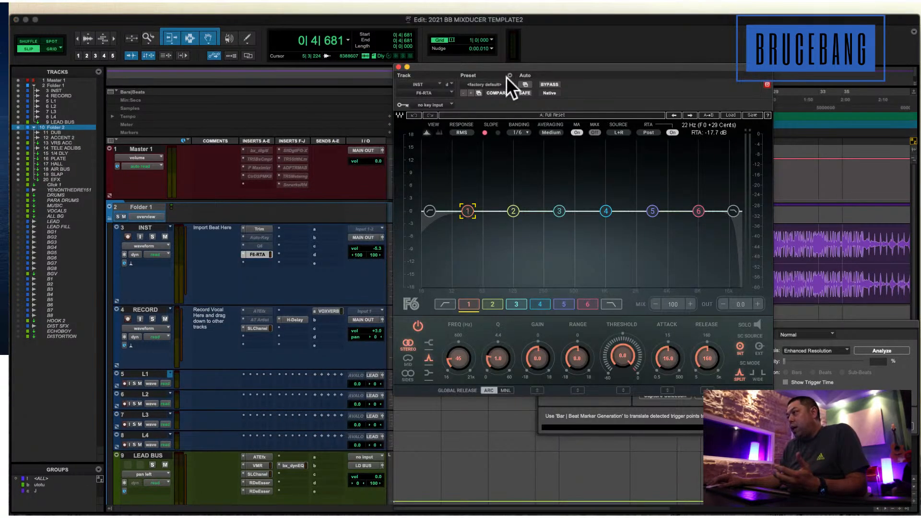
{"action": "left_click_drag", "start_coordinate": [501, 67], "coordinate": [573, 35]}
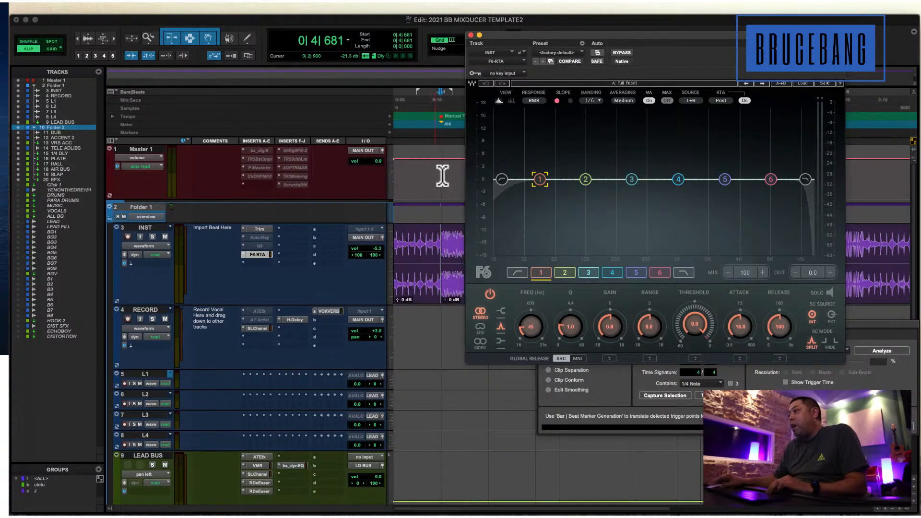
Select the beat from 0|4|681 to 15|1|546 and audition it through the F6-RTA, selecting band 3.
{"action": "left_click_drag", "start_coordinate": [441, 176], "coordinate": [608, 324]}
{"action": "key", "text": "r"}
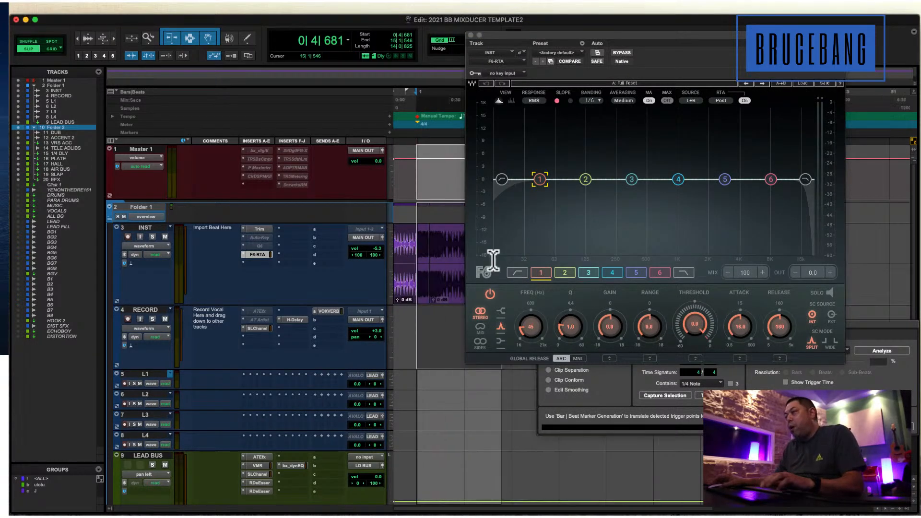
{"action": "key", "text": "space"}
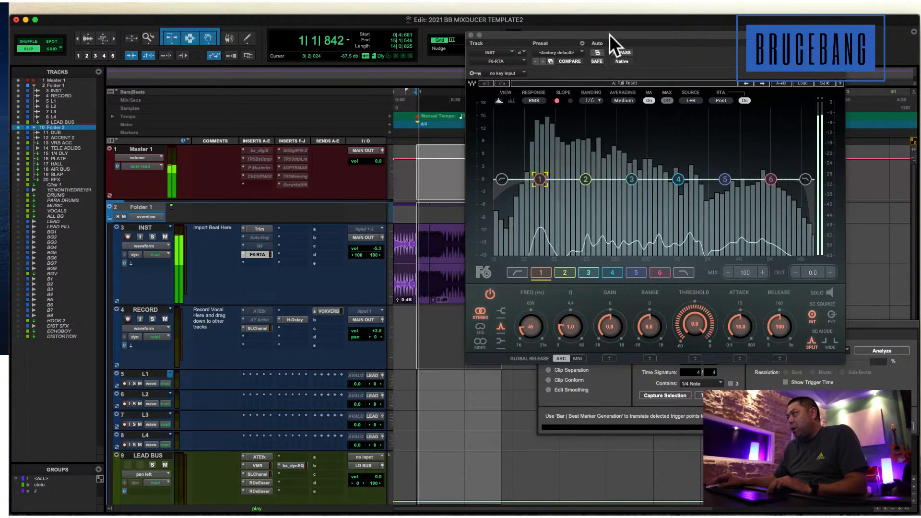
{"action": "left_click_drag", "start_coordinate": [609, 33], "coordinate": [479, 45]}
{"action": "left_click", "coordinate": [501, 190]}
{"action": "key", "text": "space"}
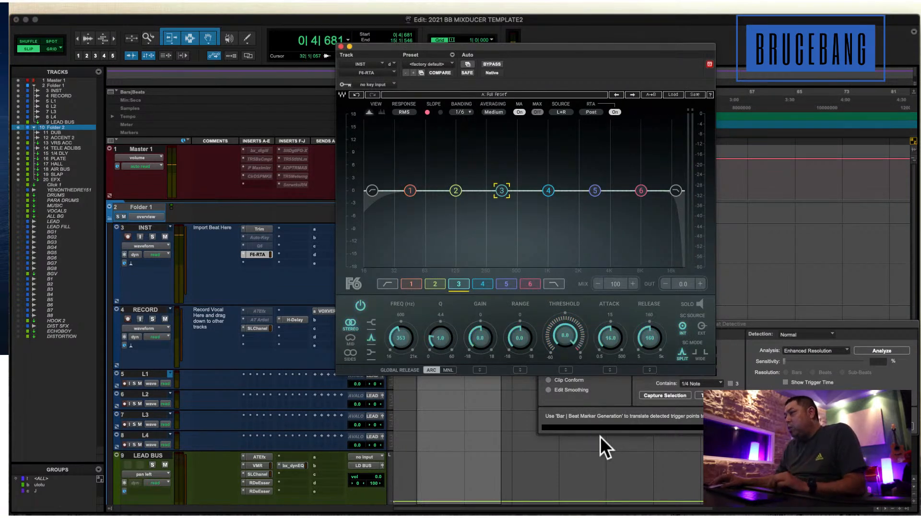
Set the F6-RTA's band 3 threshold to -35.0 and its frequency to 300 Hz.
{"action": "left_click_drag", "start_coordinate": [551, 353], "coordinate": [524, 333]}
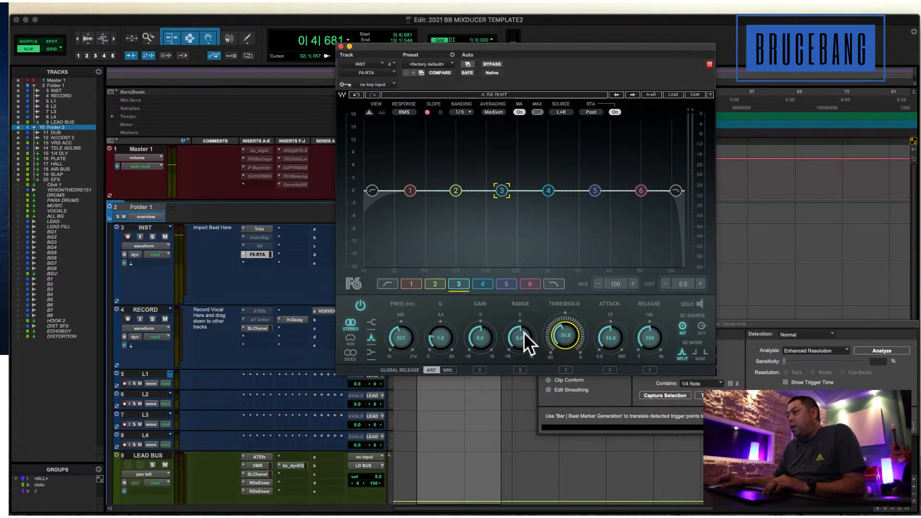
{"action": "left_click", "coordinate": [400, 337]}
{"action": "left_click", "coordinate": [398, 339]}
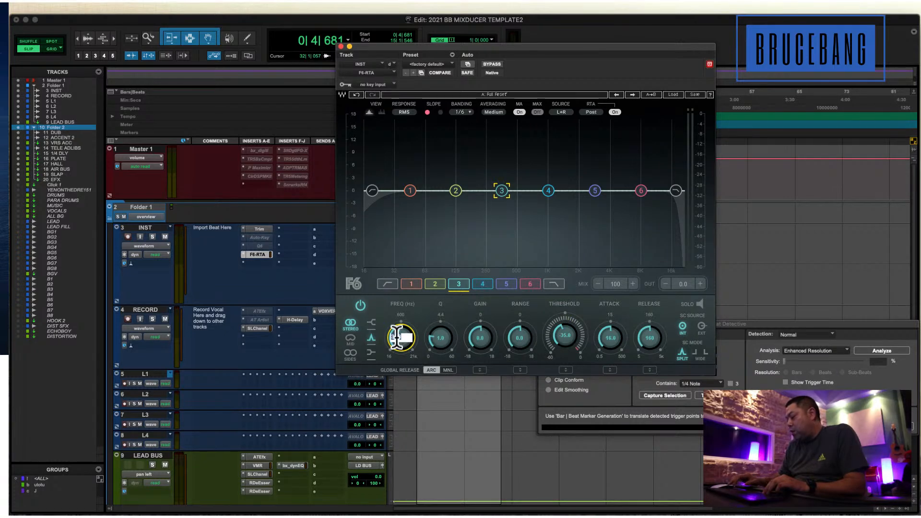
{"action": "type", "text": "300"}
{"action": "key", "text": "Return"}
Set band 3's range to -4.1 and its Q to 2.3 while the beat plays.
{"action": "key", "text": "space"}
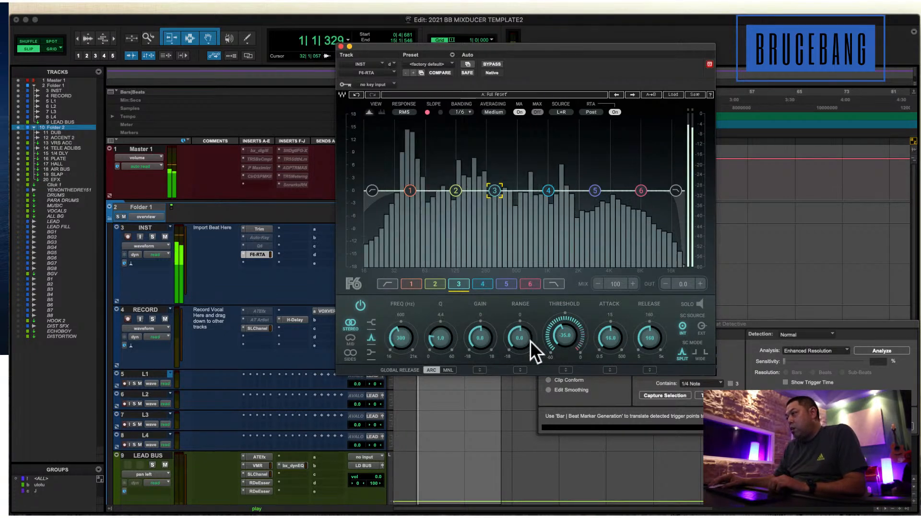
{"action": "left_click_drag", "start_coordinate": [522, 341], "coordinate": [502, 353]}
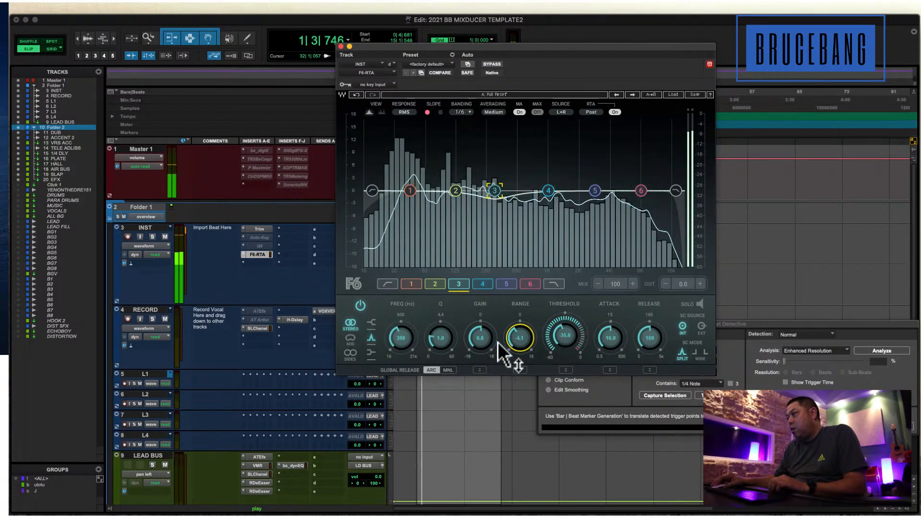
{"action": "left_click_drag", "start_coordinate": [443, 342], "coordinate": [438, 294]}
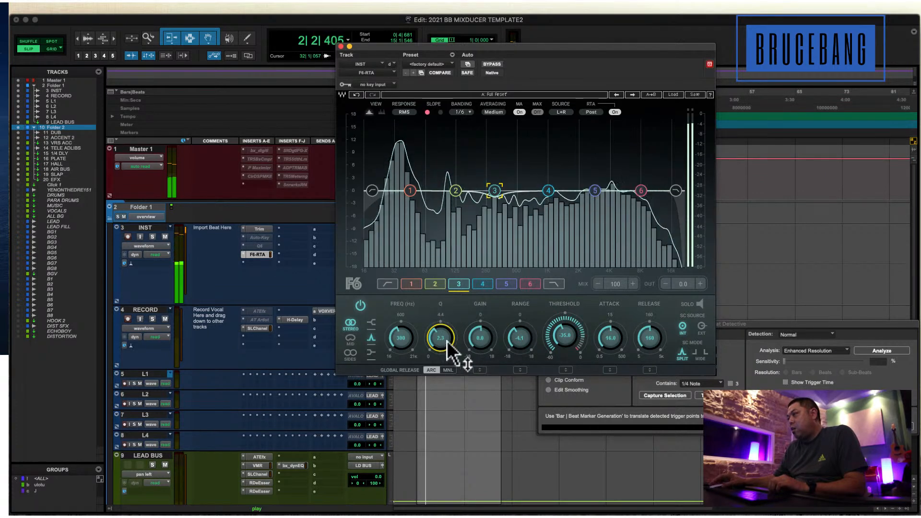
{"action": "key", "text": "space"}
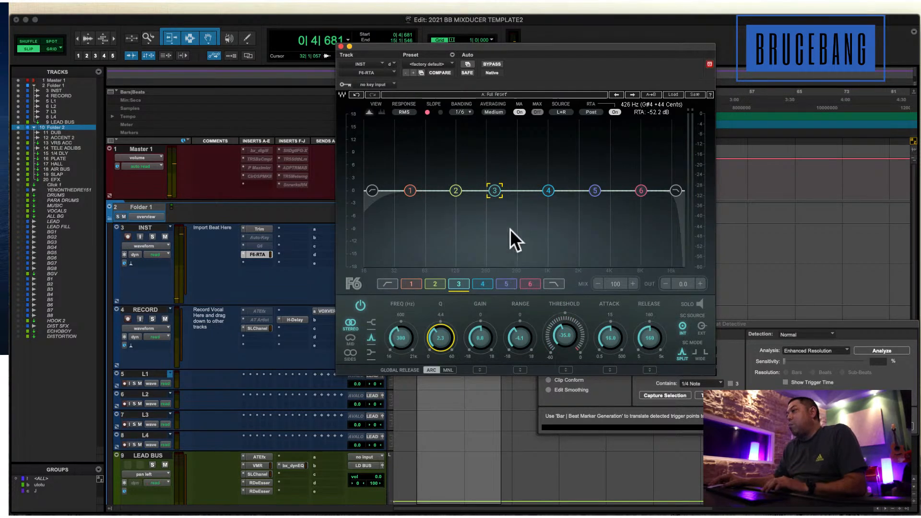
{"action": "left_click", "coordinate": [494, 190]}
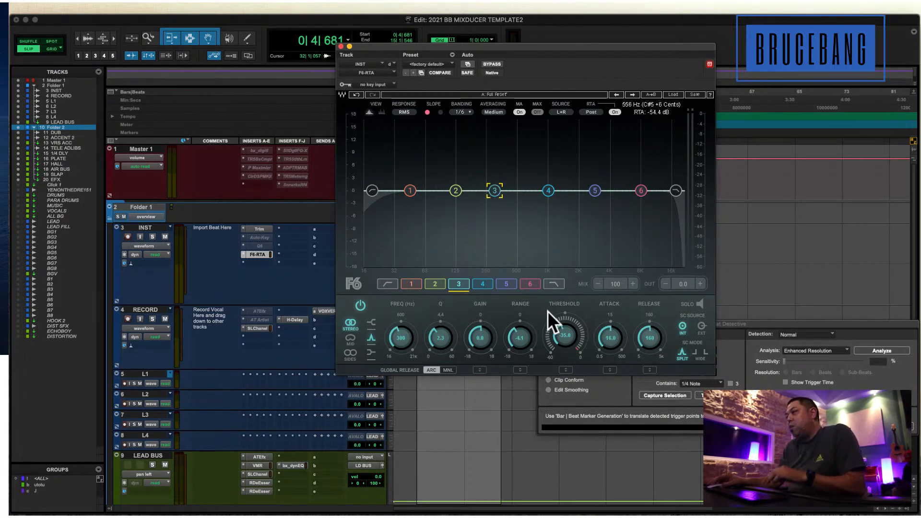
Set band 3's threshold to -38.7, range to -4.5, attack to 6.2 and release to 53, and close the F6-RTA.
{"action": "mouse_move", "coordinate": [503, 343]}
{"action": "left_mouse_down"}
{"action": "mouse_move", "coordinate": [521, 378]}
{"action": "mouse_move", "coordinate": [526, 354]}
{"action": "mouse_move", "coordinate": [551, 354]}
{"action": "mouse_move", "coordinate": [507, 360]}
{"action": "left_mouse_up"}
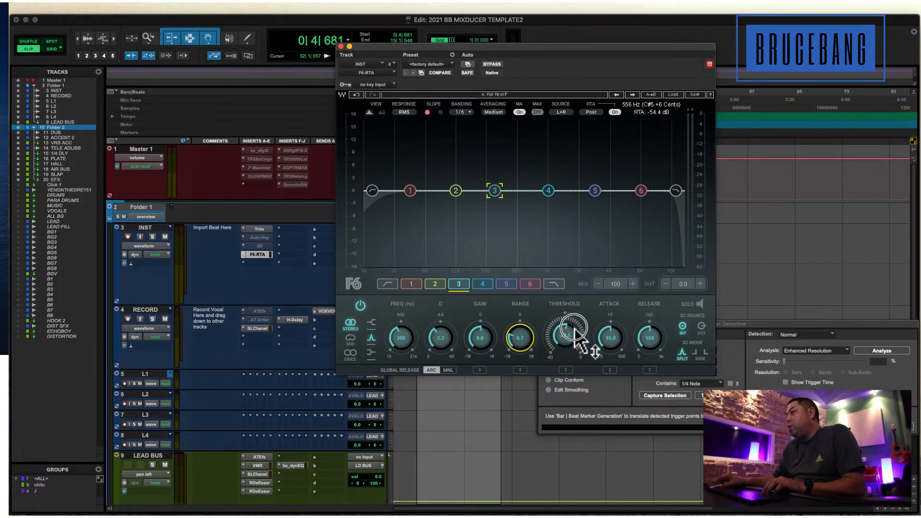
{"action": "left_click_drag", "start_coordinate": [572, 327], "coordinate": [554, 363]}
{"action": "left_click_drag", "start_coordinate": [520, 334], "coordinate": [514, 296]}
{"action": "left_click_drag", "start_coordinate": [609, 339], "coordinate": [603, 373]}
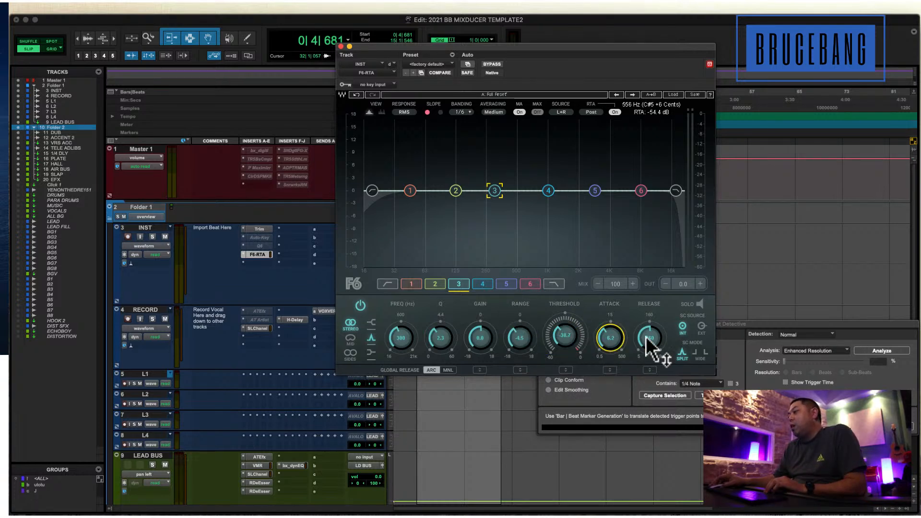
{"action": "left_click_drag", "start_coordinate": [652, 335], "coordinate": [653, 329]}
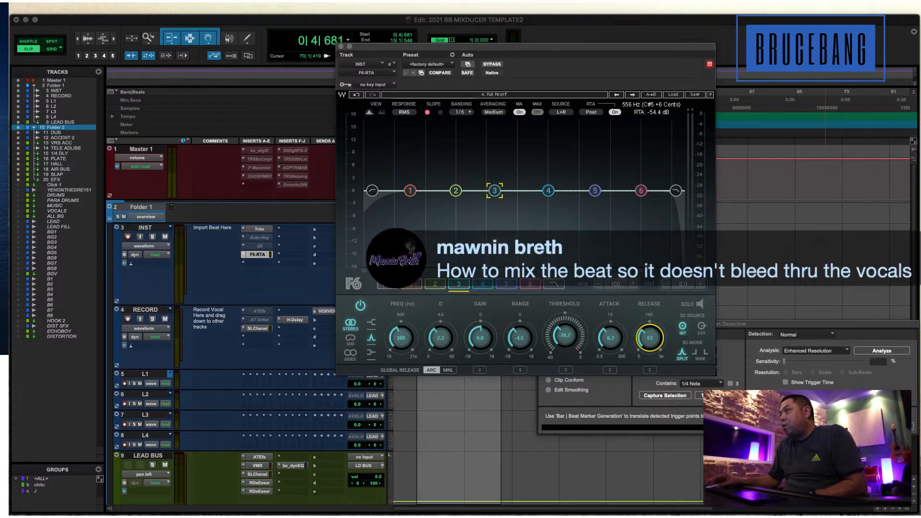
{"action": "left_click", "coordinate": [341, 47]}
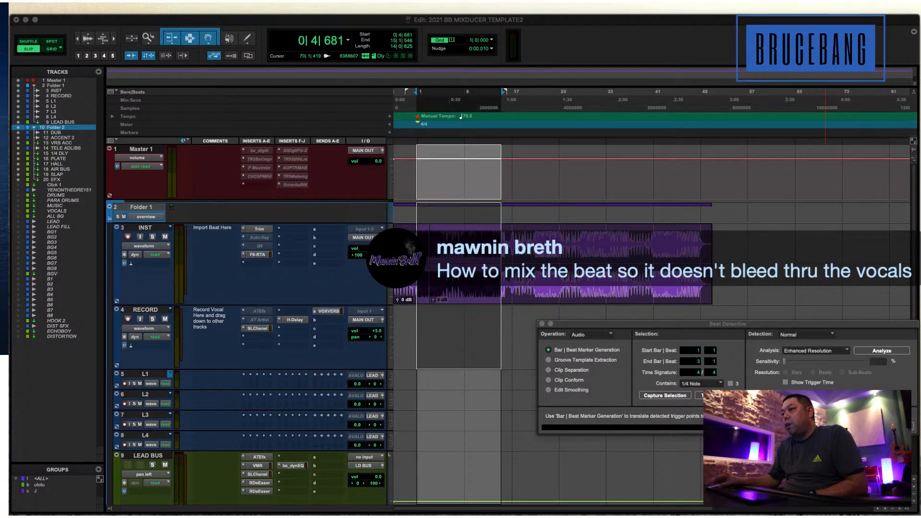
Review the F6-RTA settings on INST with the section from 0|3|095 to 8|3|610 selected, and close the plug-in.
{"action": "left_click", "coordinate": [256, 254]}
{"action": "left_click_drag", "start_coordinate": [390, 45], "coordinate": [506, 45]}
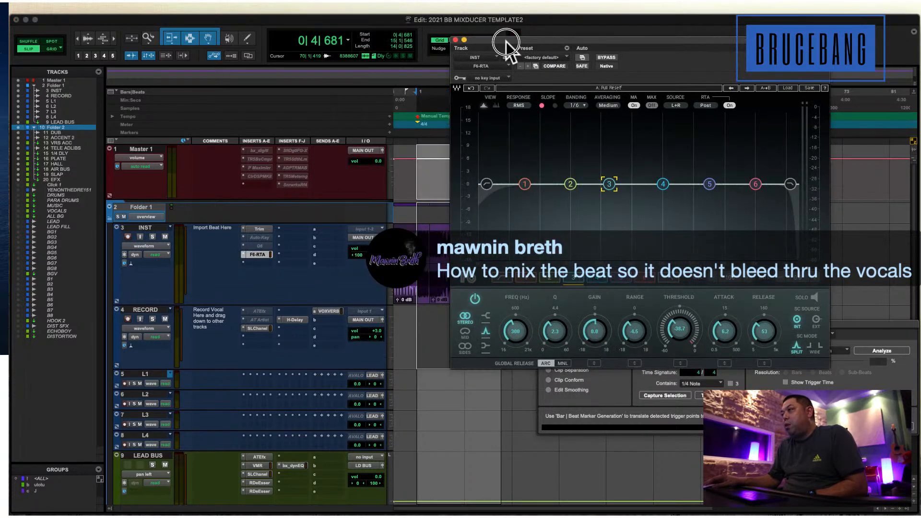
{"action": "left_click_drag", "start_coordinate": [413, 220], "coordinate": [462, 288]}
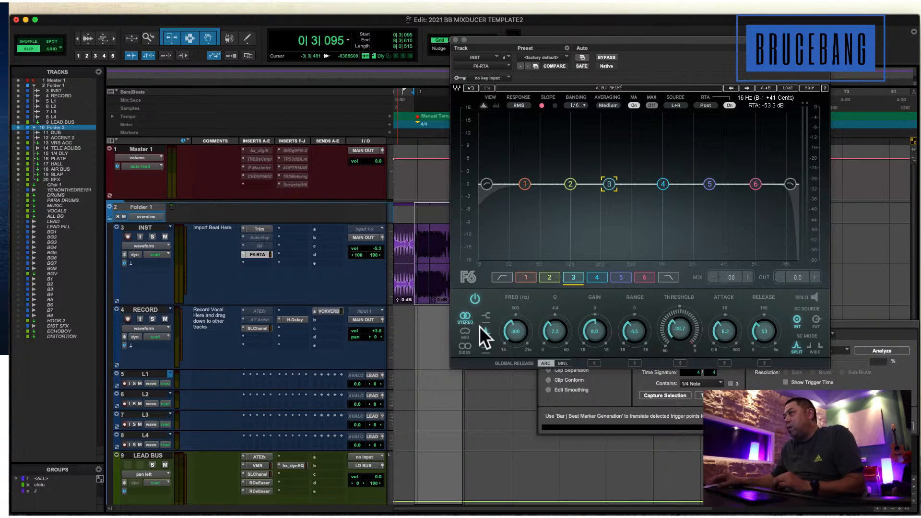
{"action": "left_click_drag", "start_coordinate": [646, 41], "coordinate": [533, 53]}
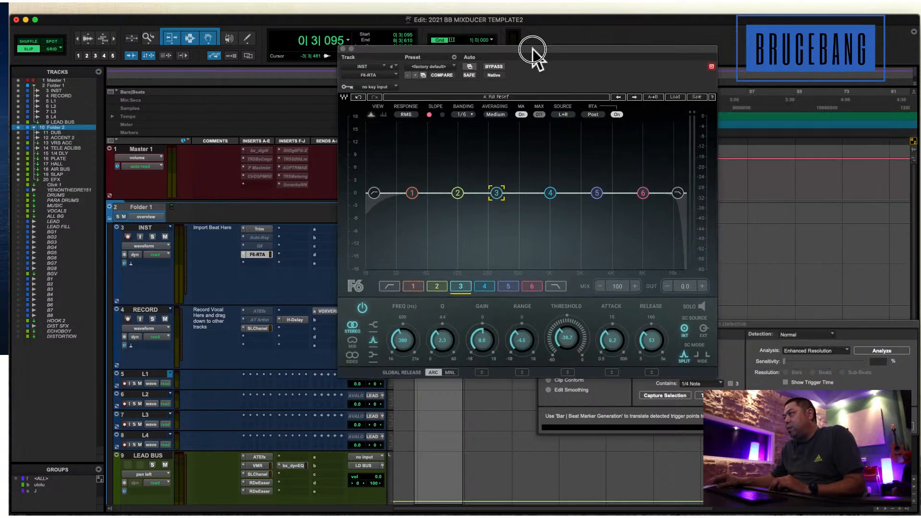
{"action": "left_click", "coordinate": [342, 53]}
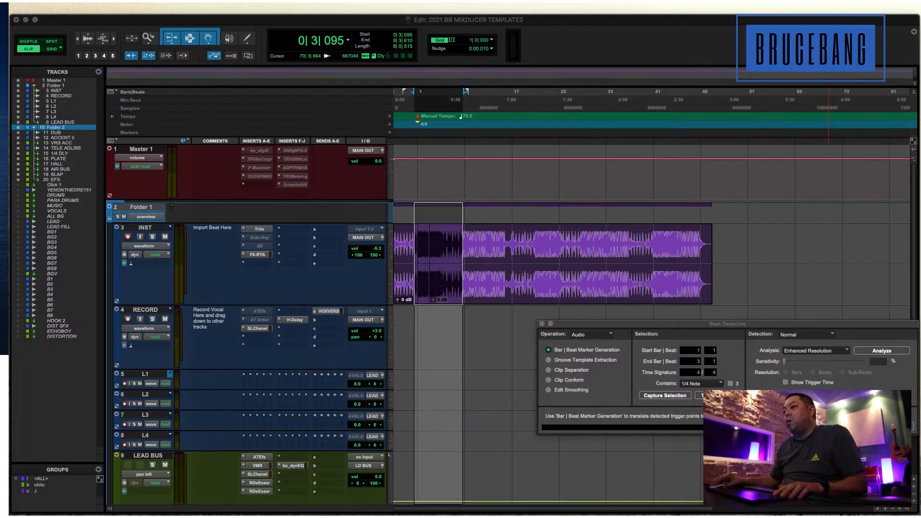
Check the Auto-Tune EFX on RECORD, adjust the SSLChannel's expander range and gate threshold, and close the plug-in.
{"action": "left_click", "coordinate": [259, 310]}
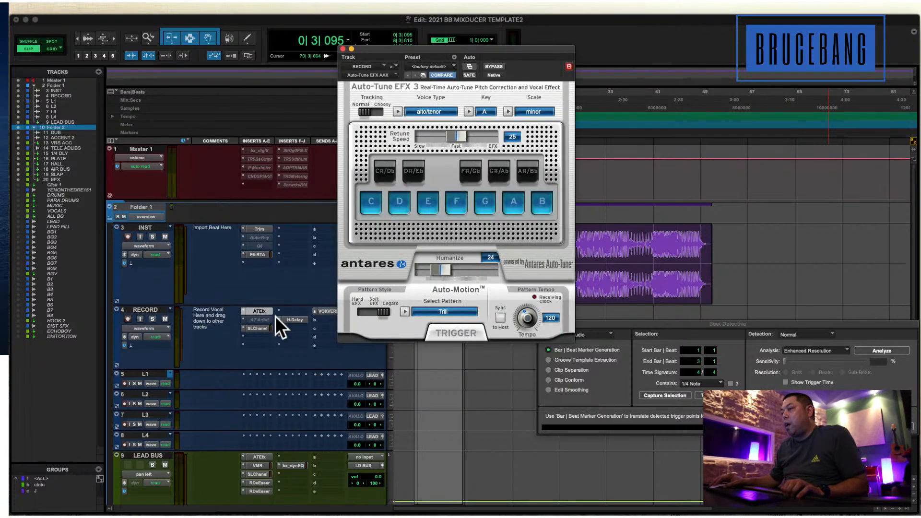
{"action": "left_click", "coordinate": [259, 326]}
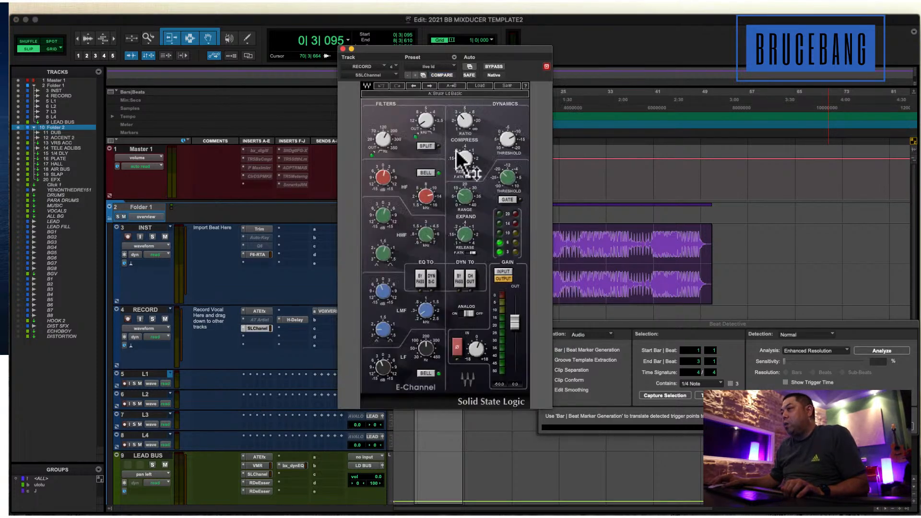
{"action": "left_click_drag", "start_coordinate": [466, 204], "coordinate": [461, 211]}
{"action": "left_click_drag", "start_coordinate": [504, 182], "coordinate": [507, 192]}
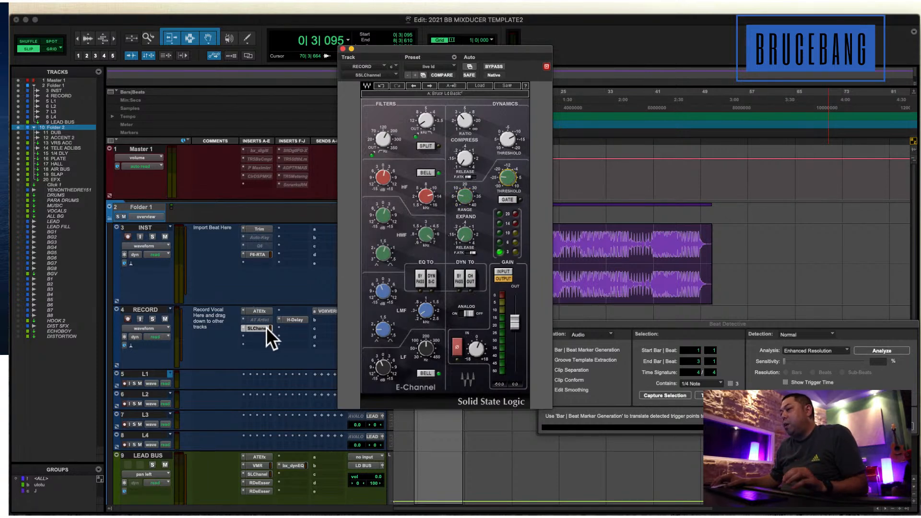
{"action": "scroll", "coordinate": [272, 343], "scroll_direction": "down", "scroll_amount": 3}
{"action": "scroll", "coordinate": [271, 343], "scroll_direction": "up", "scroll_amount": 3}
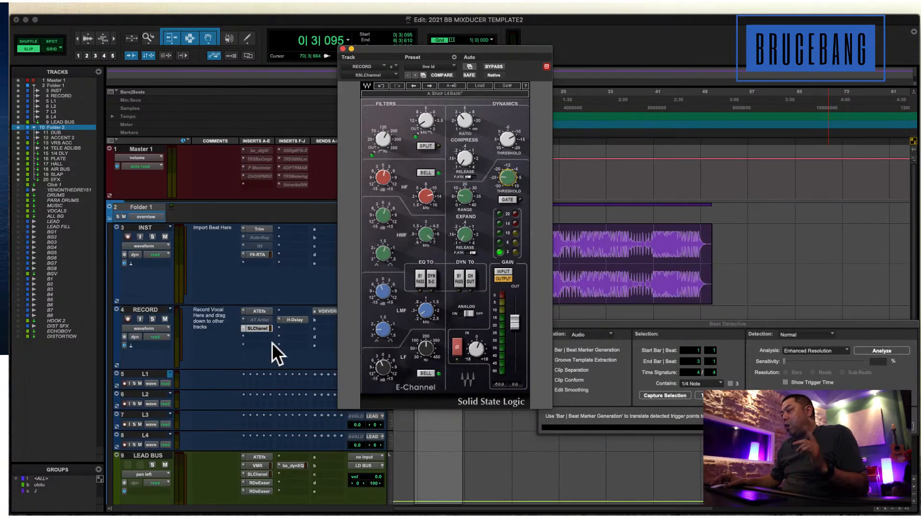
{"action": "left_click", "coordinate": [342, 48]}
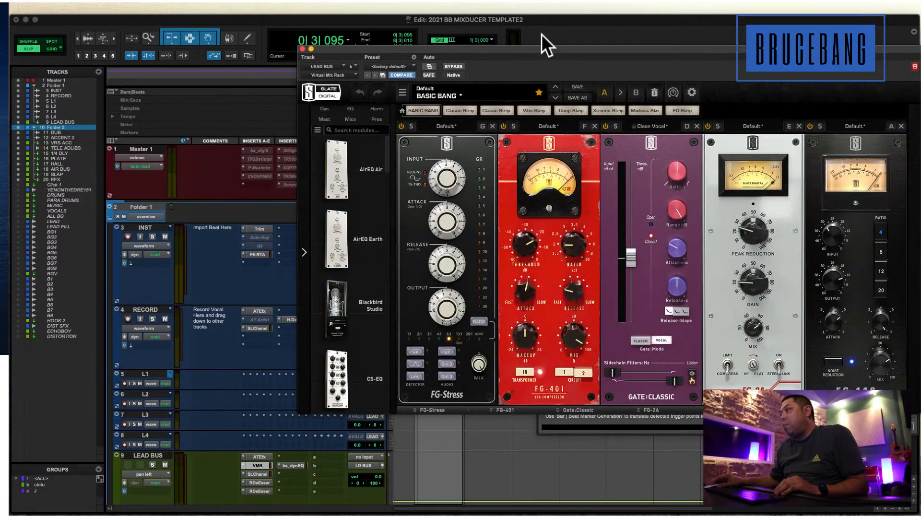
Rearrange the Virtual Mix Rack modules on LEAD BUS in the order Gate:Classic, FG-116, CS-EQ, Revival, also trying the EQ before the compressor.
{"action": "left_click_drag", "start_coordinate": [544, 46], "coordinate": [391, 55]}
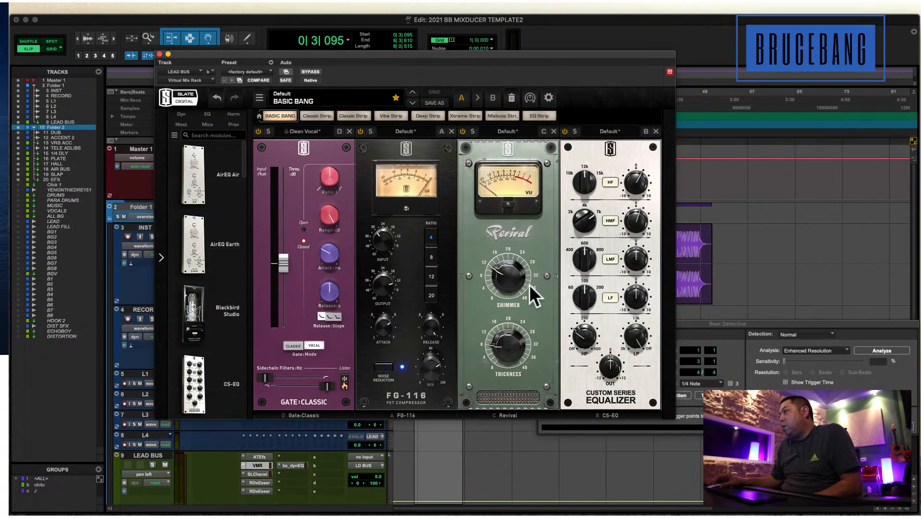
{"action": "left_click_drag", "start_coordinate": [581, 154], "coordinate": [525, 156]}
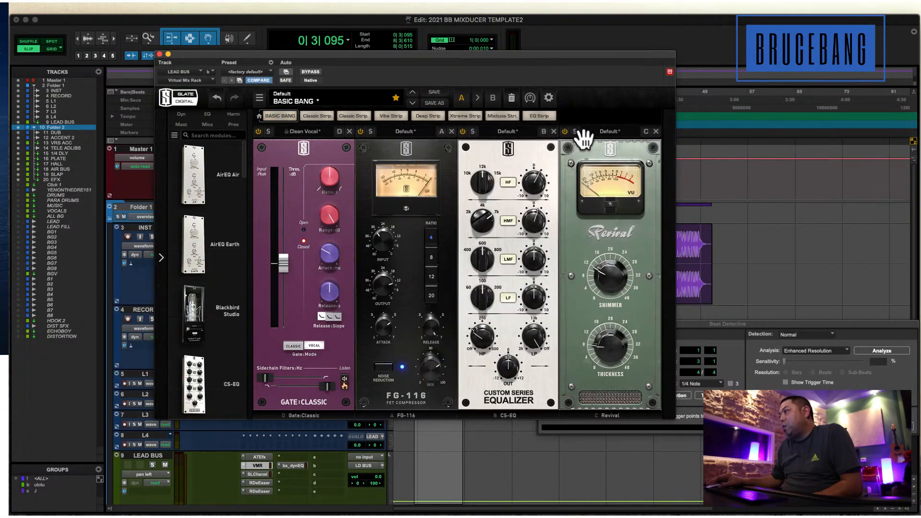
{"action": "left_click_drag", "start_coordinate": [581, 139], "coordinate": [477, 143]}
{"action": "left_click_drag", "start_coordinate": [575, 152], "coordinate": [389, 156]}
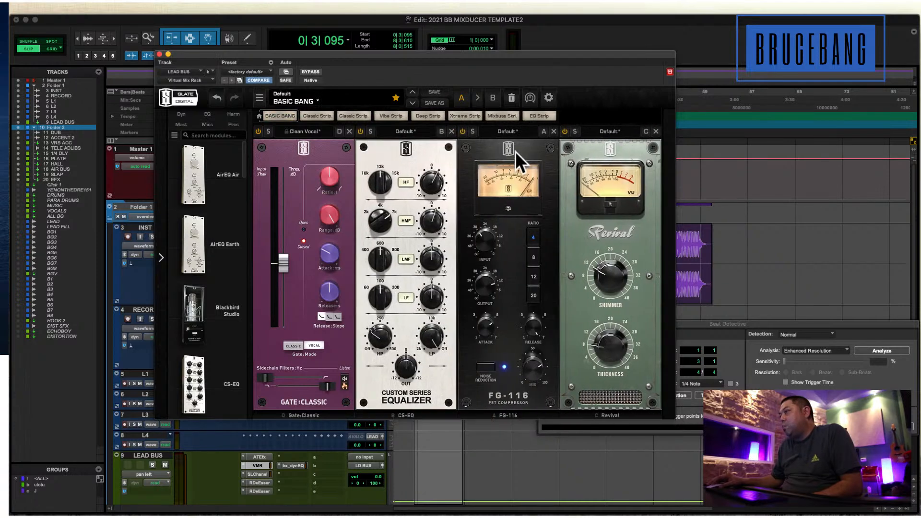
{"action": "left_click_drag", "start_coordinate": [490, 151], "coordinate": [369, 156]}
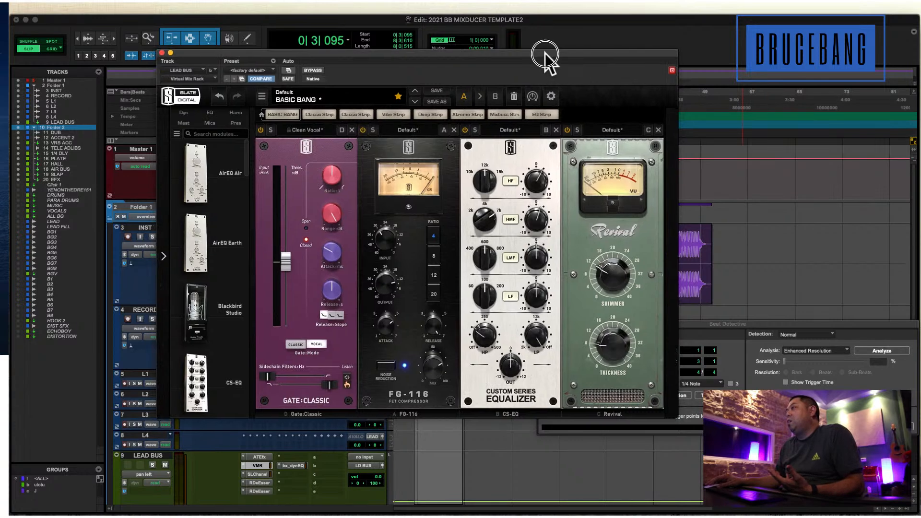
Set the CS-EQ's HMF gain to 0.00, adjust its HF gain, and close the Virtual Mix Rack on LEAD BUS.
{"action": "left_click_drag", "start_coordinate": [545, 55], "coordinate": [566, 44]}
{"action": "left_click_drag", "start_coordinate": [556, 197], "coordinate": [556, 204]}
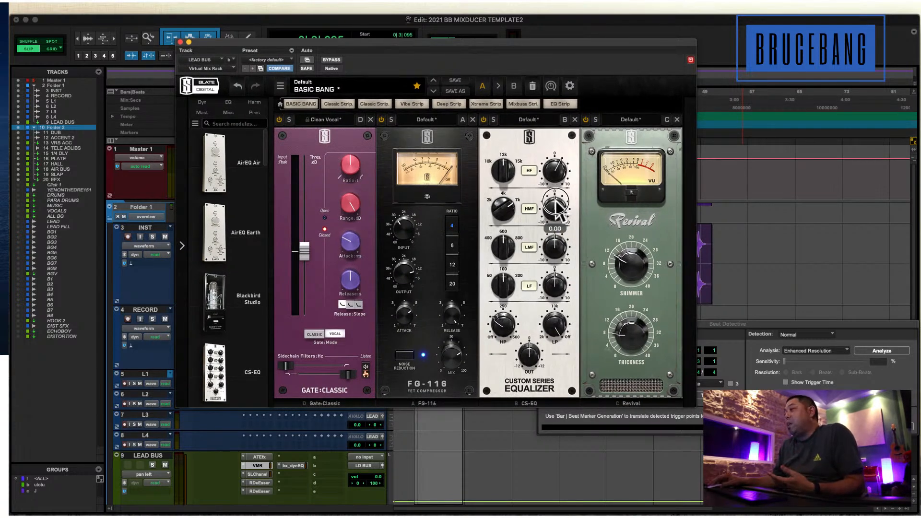
{"action": "left_click_drag", "start_coordinate": [559, 164], "coordinate": [558, 174]}
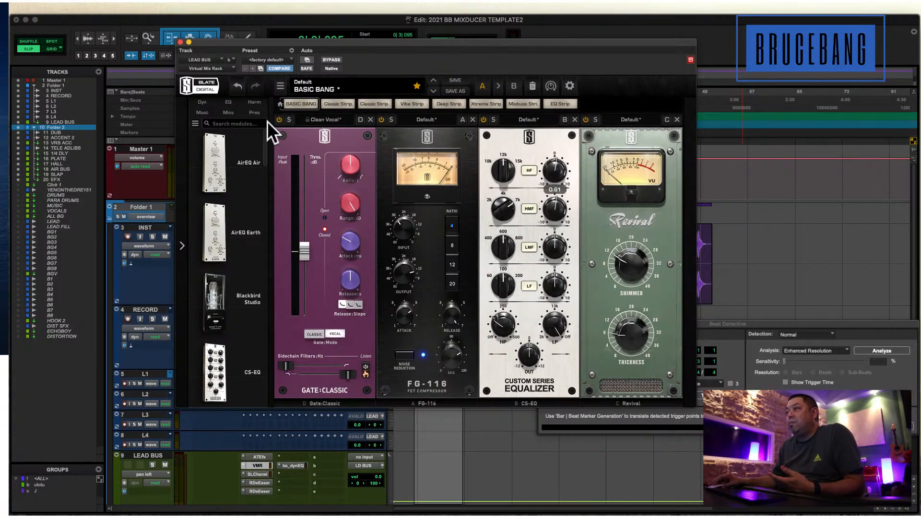
{"action": "left_click_drag", "start_coordinate": [549, 167], "coordinate": [549, 163]}
{"action": "left_click", "coordinate": [181, 43]}
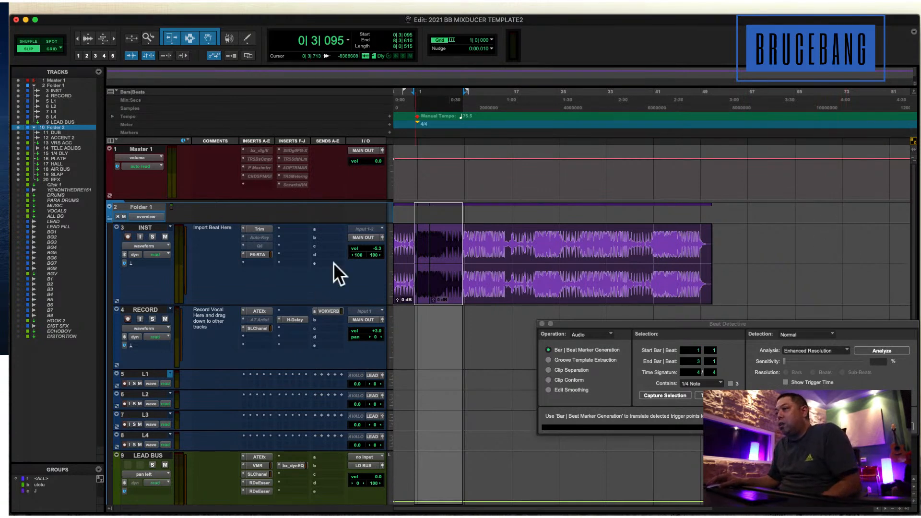
Select the RECORD track and review the settings of its Auto-Tune EFX and SSLChannel plug-ins, closing each one.
{"action": "left_click", "coordinate": [438, 331]}
{"action": "left_click", "coordinate": [152, 309]}
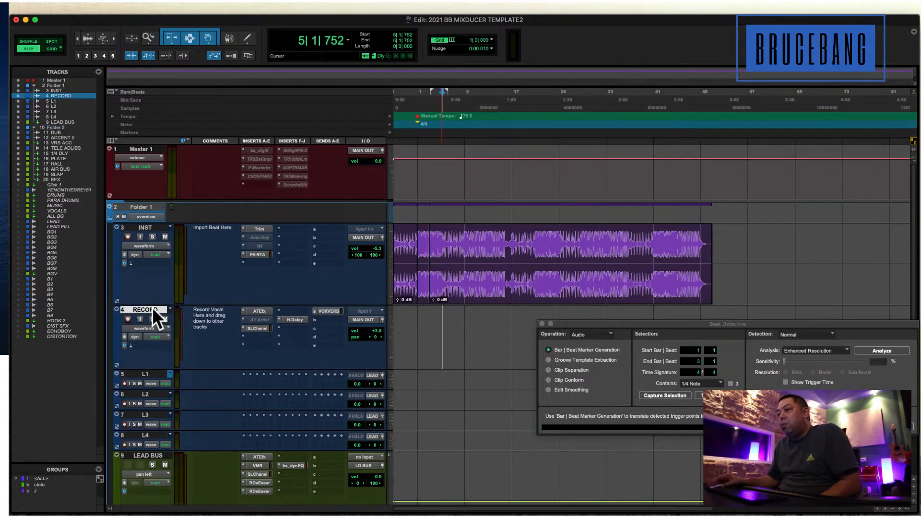
{"action": "left_click", "coordinate": [258, 311]}
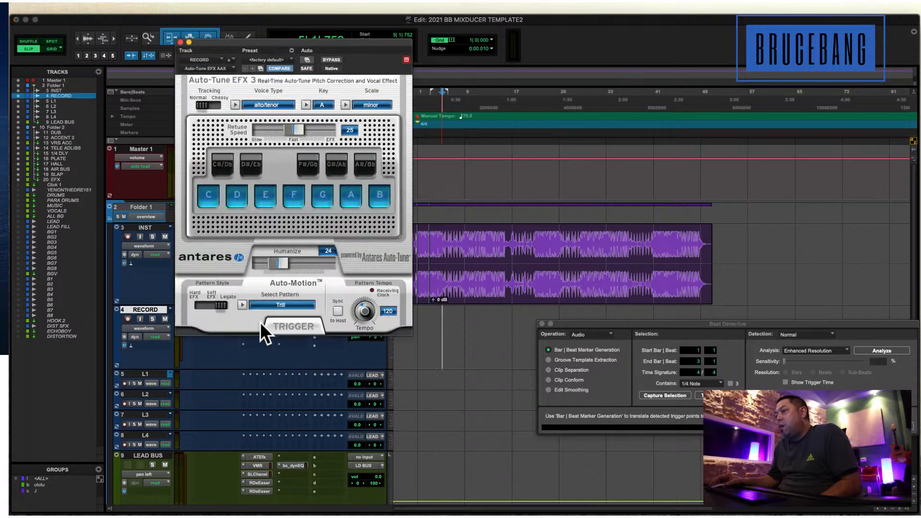
{"action": "left_click", "coordinate": [180, 43]}
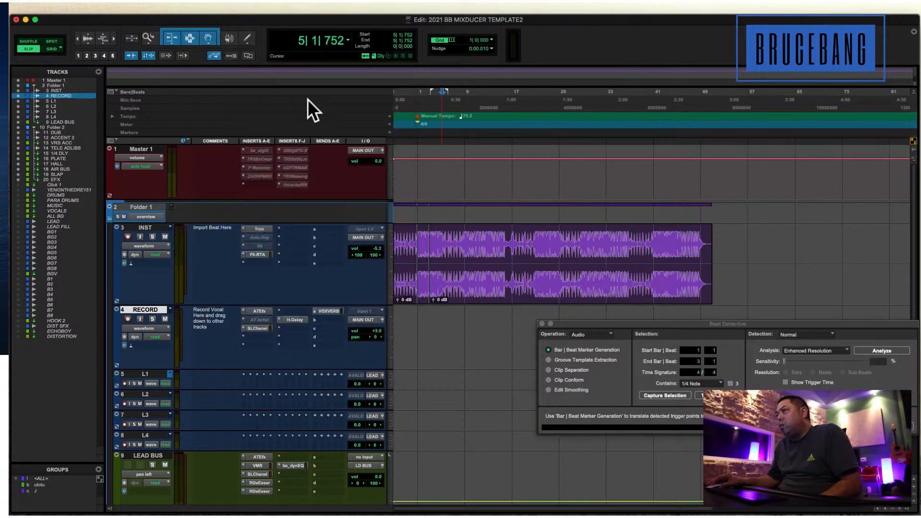
{"action": "left_click", "coordinate": [258, 328]}
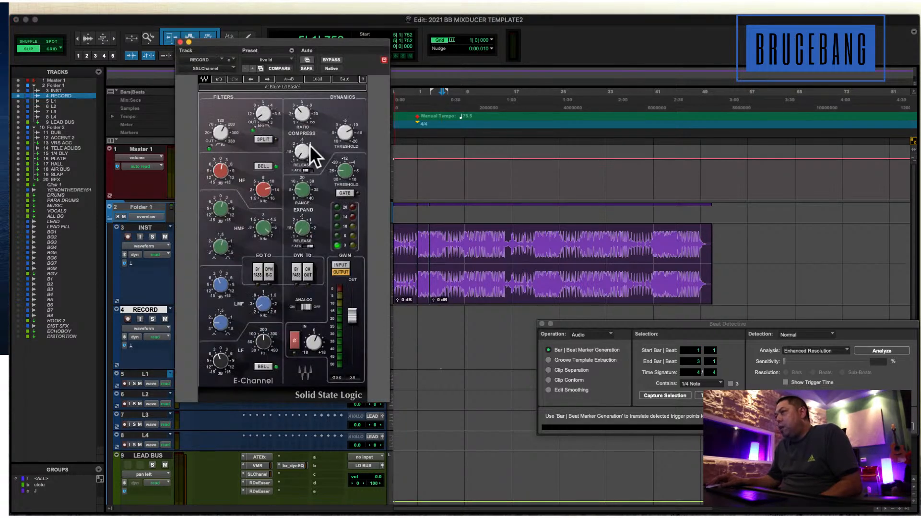
{"action": "left_click", "coordinate": [181, 43]}
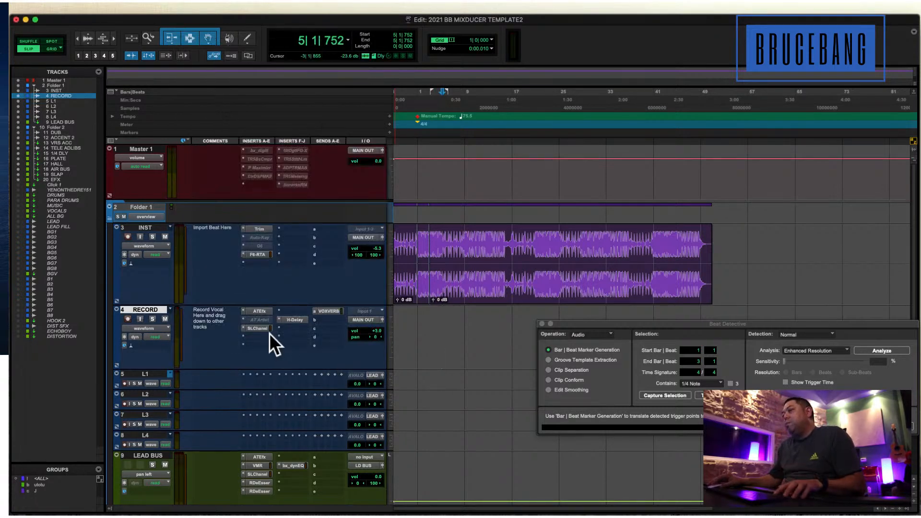
Insert Virtual Mix Rack below the SSLChannel on the RECORD track and browse its module list.
{"action": "left_click", "coordinate": [278, 336]}
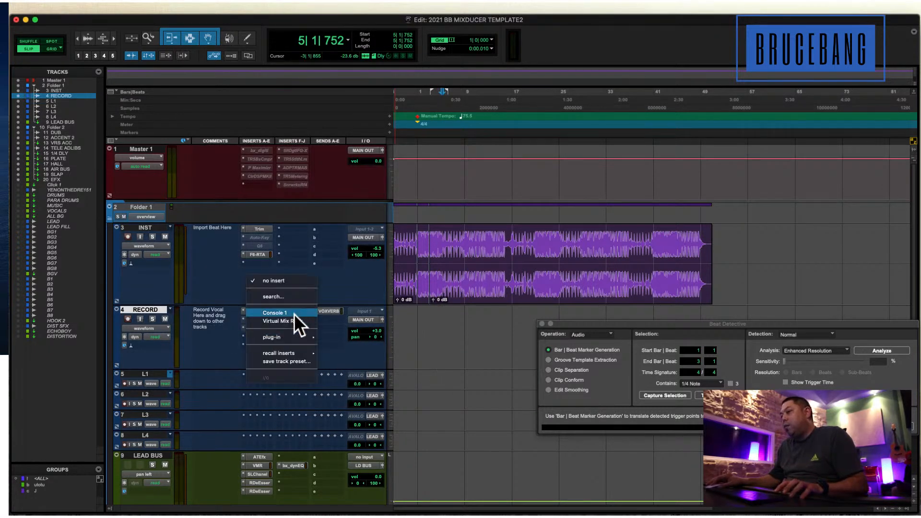
{"action": "left_click", "coordinate": [292, 320]}
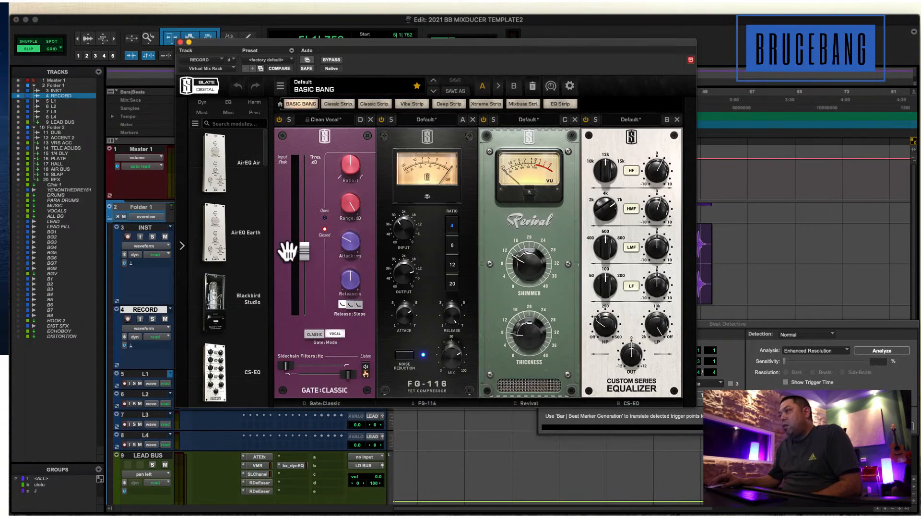
{"action": "scroll", "coordinate": [242, 264], "scroll_direction": "down", "scroll_amount": 5}
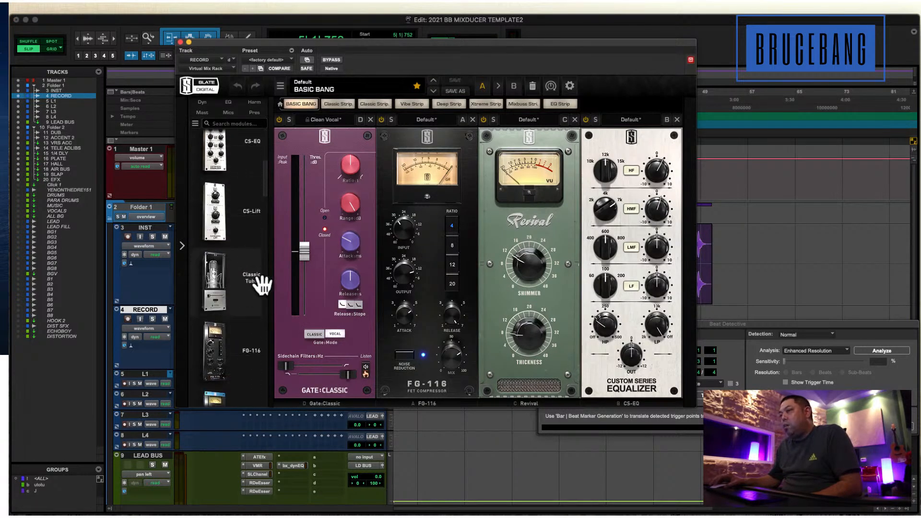
{"action": "scroll", "coordinate": [261, 285], "scroll_direction": "down", "scroll_amount": 1}
Lower the Gate:Classic threshold in RECORD's Virtual Mix Rack, review the Revival module, and close the rack.
{"action": "left_click_drag", "start_coordinate": [306, 257], "coordinate": [304, 272]}
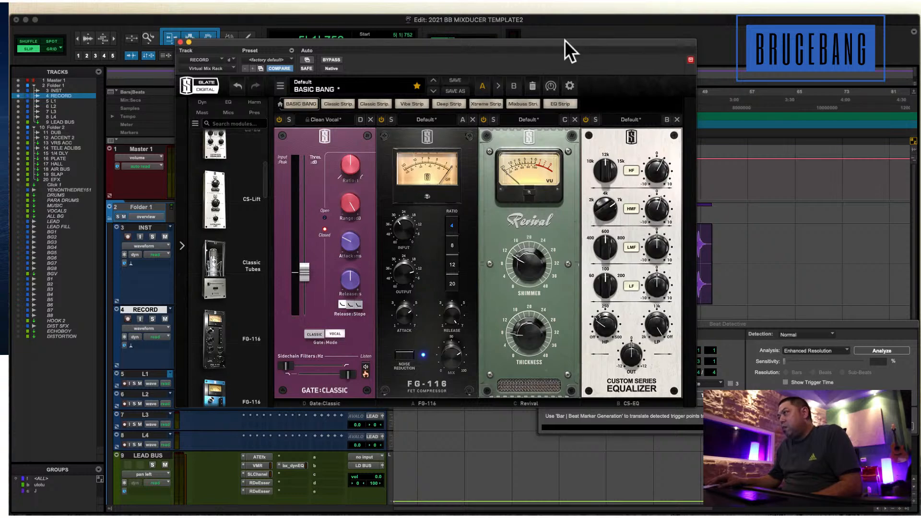
{"action": "left_click_drag", "start_coordinate": [565, 39], "coordinate": [541, 39]}
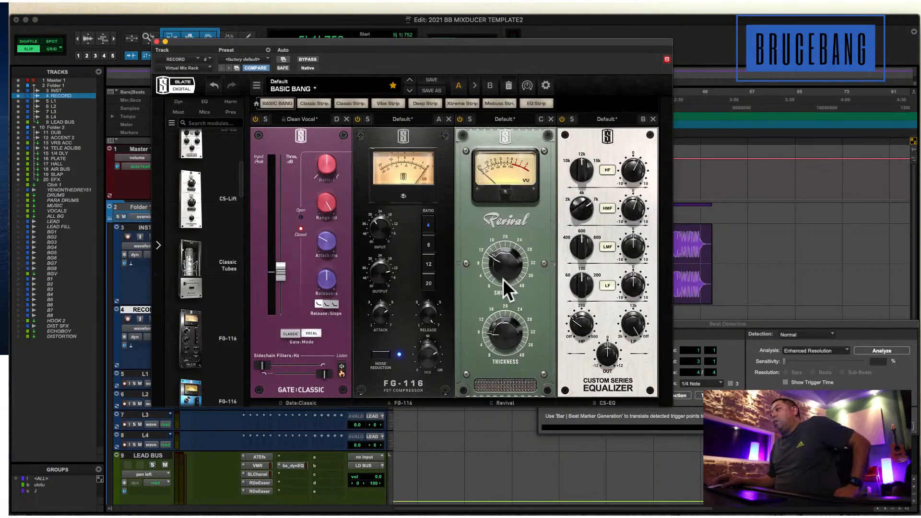
{"action": "left_click_drag", "start_coordinate": [503, 278], "coordinate": [502, 287]}
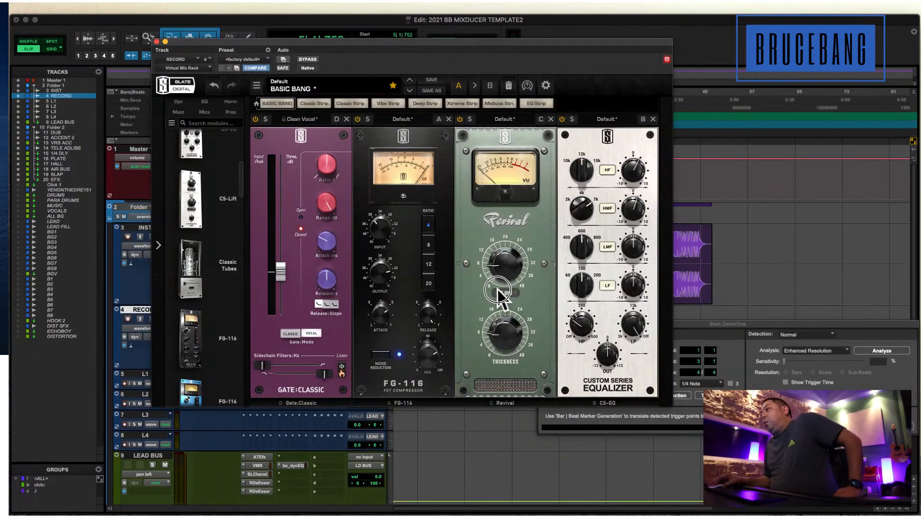
{"action": "left_click", "coordinate": [158, 41]}
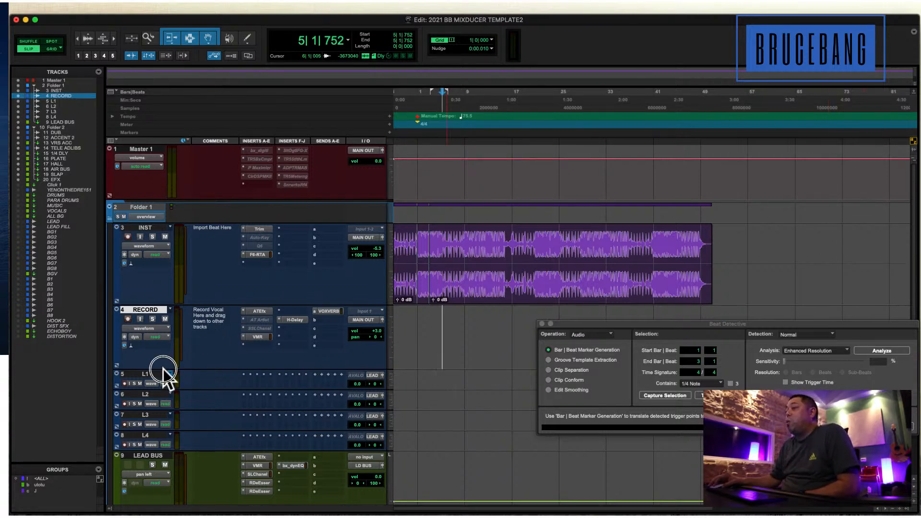
Reduce the height of the RECORD track slightly.
{"action": "left_click_drag", "start_coordinate": [163, 370], "coordinate": [166, 353]}
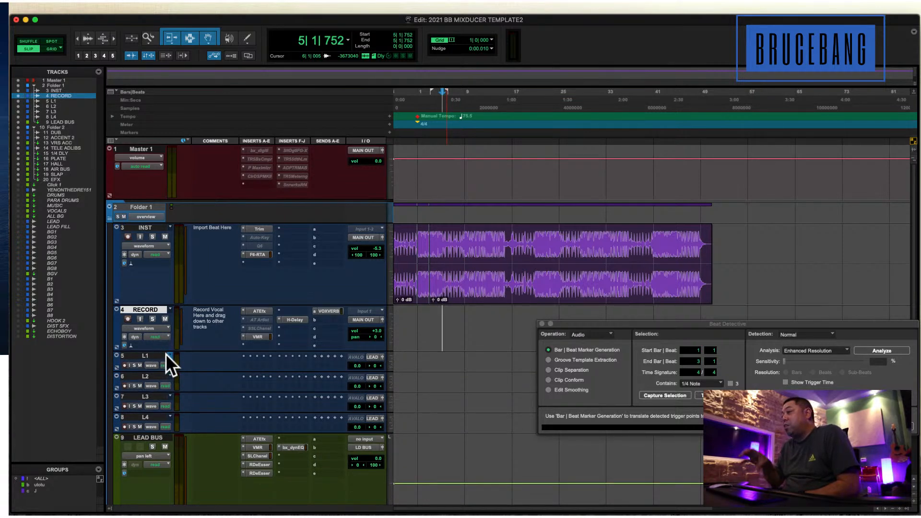
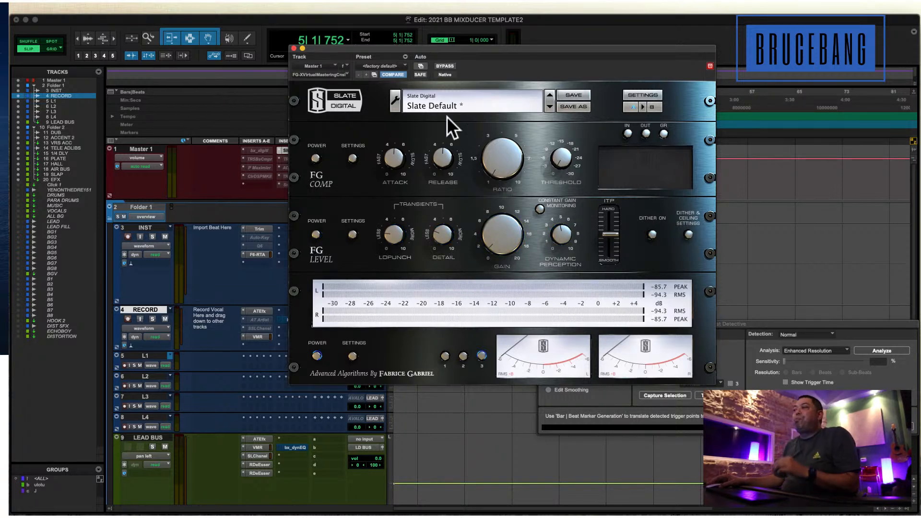
Switch on the FG Level module in Master 1's FG-X and try the FG Comp module's ratio before switching FG Comp off.
{"action": "left_click", "coordinate": [490, 32]}
{"action": "left_click_drag", "start_coordinate": [474, 46], "coordinate": [562, 45]}
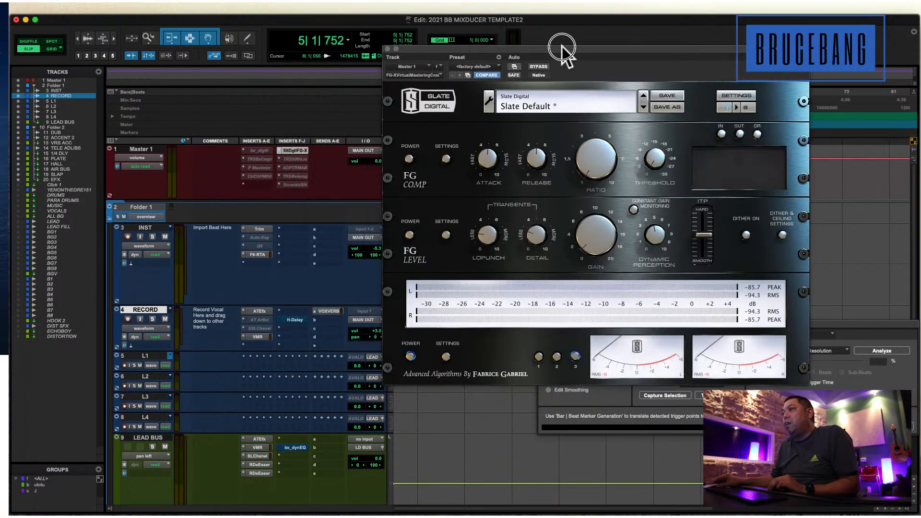
{"action": "left_click", "coordinate": [409, 234]}
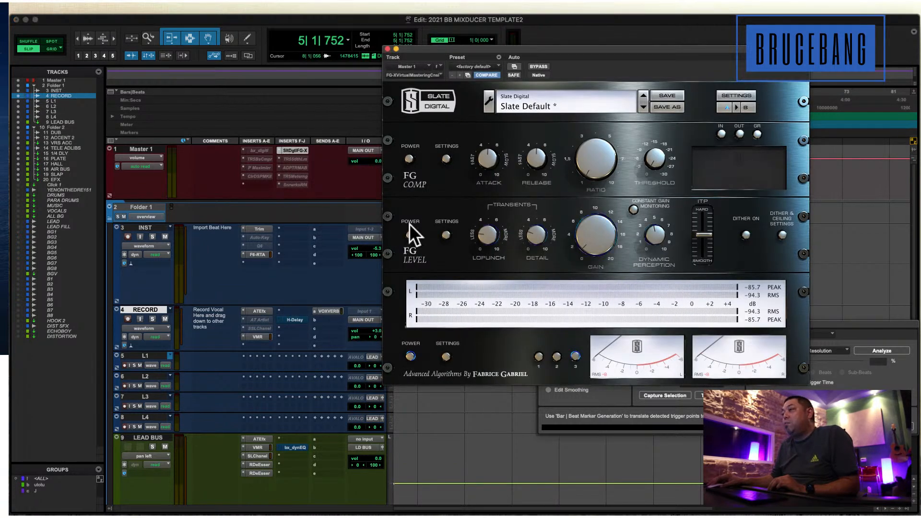
{"action": "left_click", "coordinate": [409, 158]}
{"action": "left_click", "coordinate": [587, 241]}
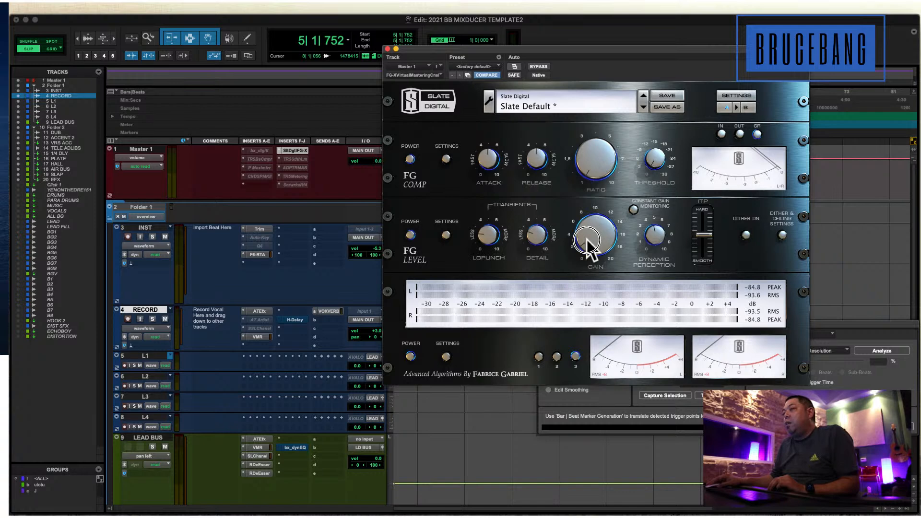
{"action": "left_click_drag", "start_coordinate": [594, 159], "coordinate": [585, 148]}
{"action": "left_click", "coordinate": [409, 159]}
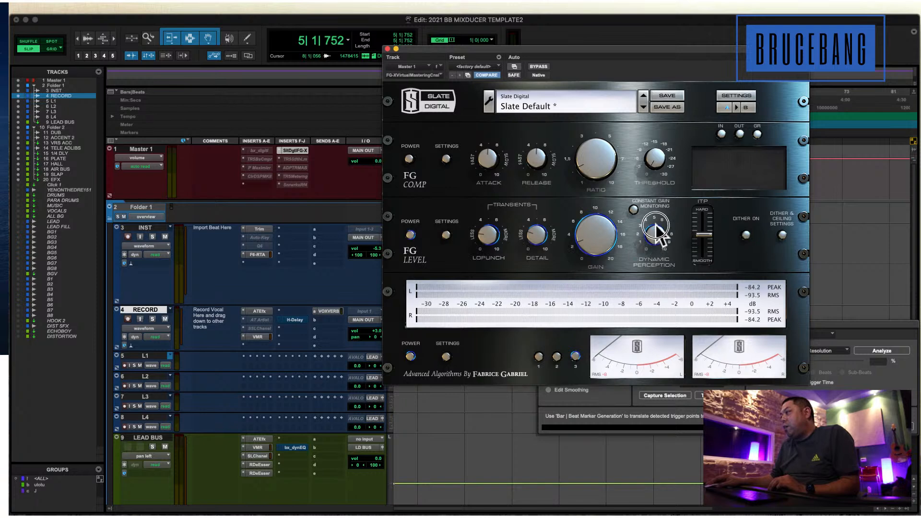
Move the FG-X window clear of the inserts and place the edit cursor at 1|1|030 at the start of the beat.
{"action": "left_click_drag", "start_coordinate": [416, 46], "coordinate": [496, 56]}
{"action": "left_click", "coordinate": [418, 175]}
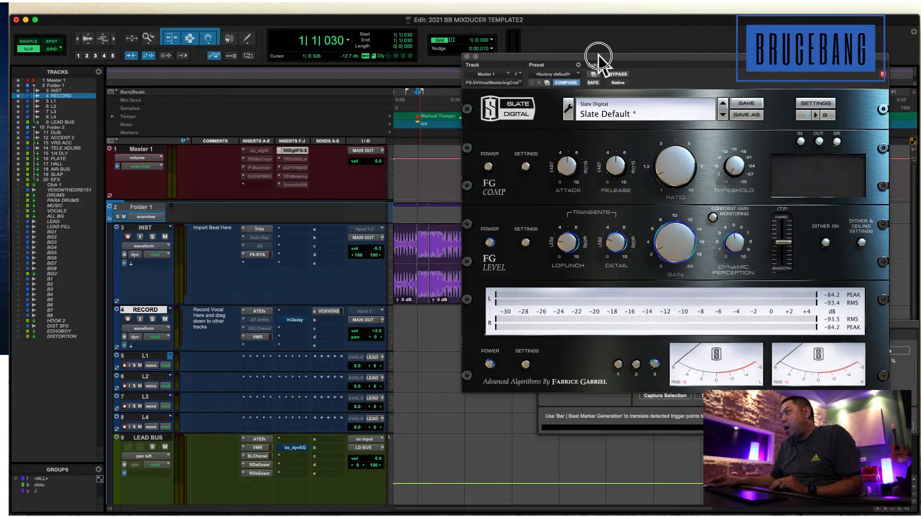
{"action": "left_click_drag", "start_coordinate": [572, 56], "coordinate": [489, 43]}
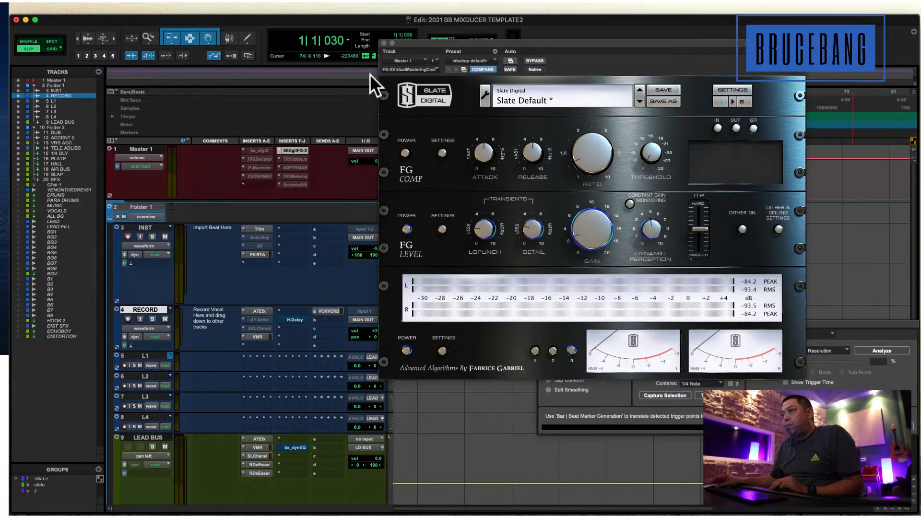
{"action": "left_click_drag", "start_coordinate": [419, 45], "coordinate": [451, 43]}
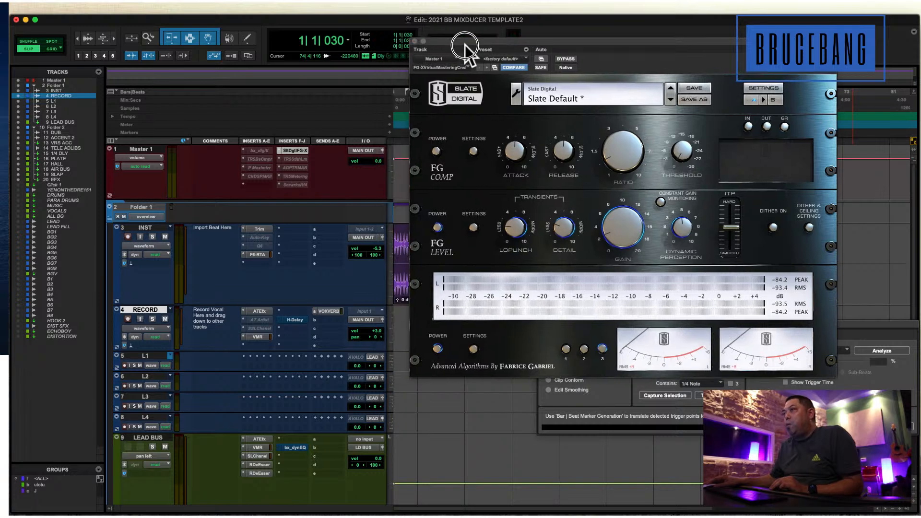
Activate the bx_digital V3 on Master 1 and open its equalizer window to review the mono and stereo sections.
{"action": "left_click", "coordinate": [263, 151]}
{"action": "left_click", "coordinate": [263, 150]}
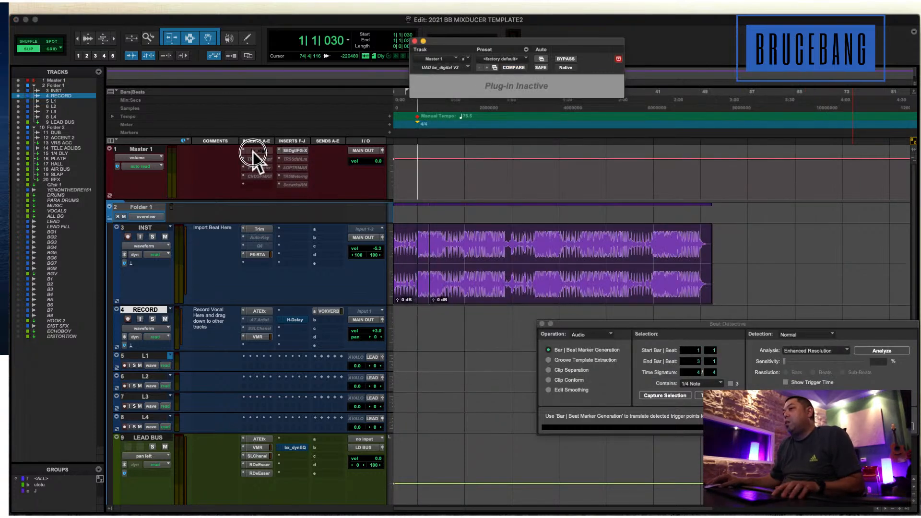
{"action": "left_click", "coordinate": [263, 151]}
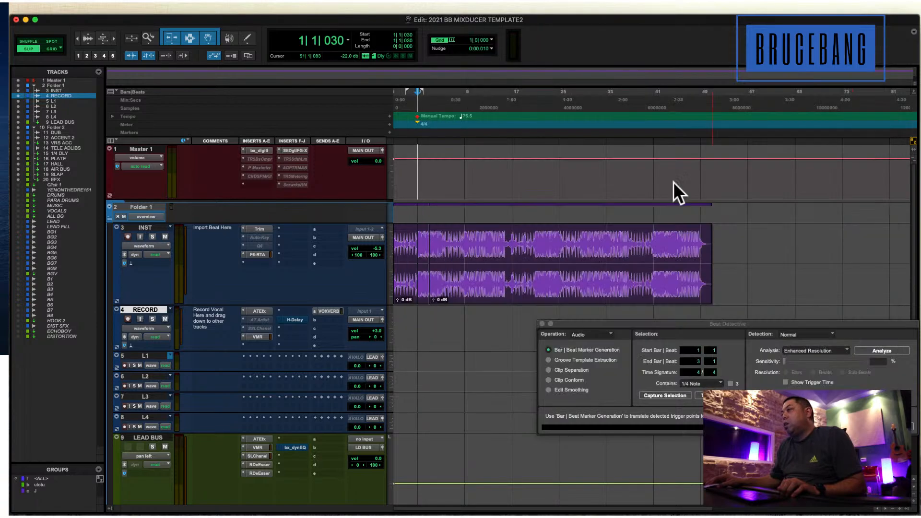
{"action": "left_click", "coordinate": [254, 150]}
{"action": "left_click_drag", "start_coordinate": [550, 39], "coordinate": [441, 55]}
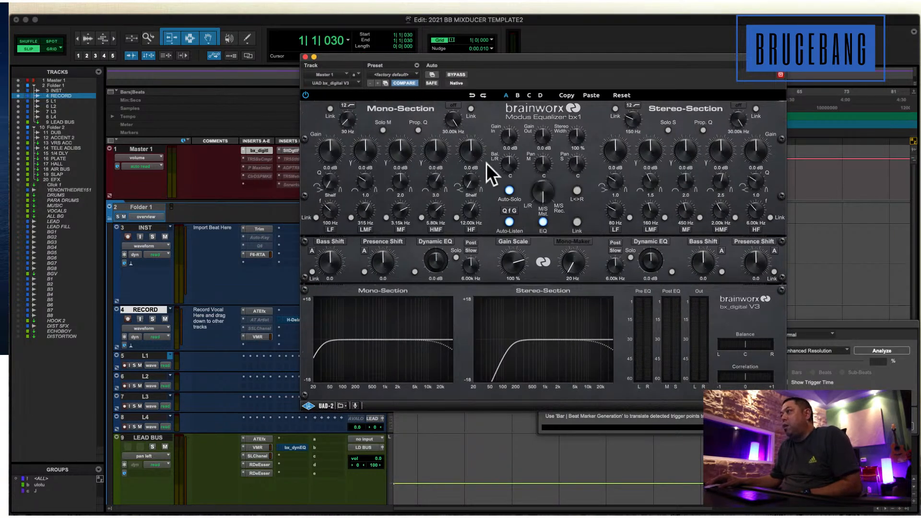
Activate the TR5 Bus Compressor on Master 1 and open it to review its sidechain high-pass control.
{"action": "left_click", "coordinate": [257, 158]}
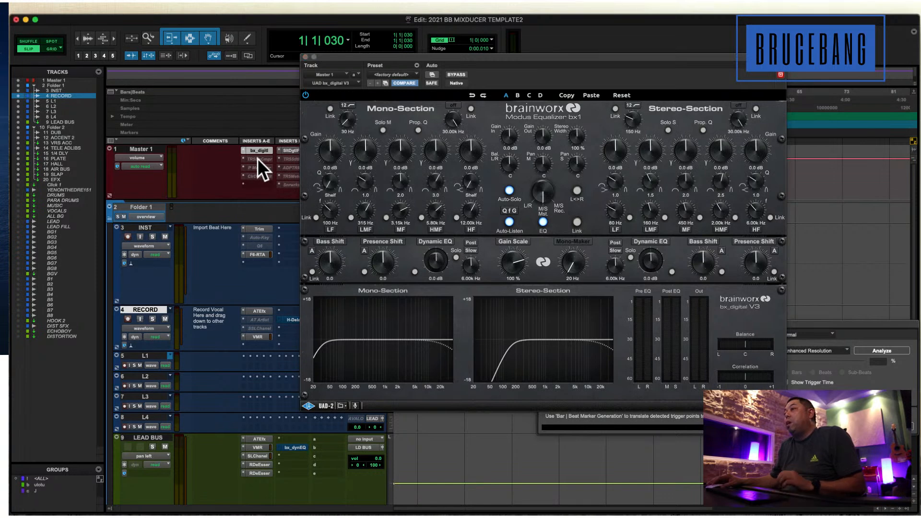
{"action": "left_click", "coordinate": [257, 158]}
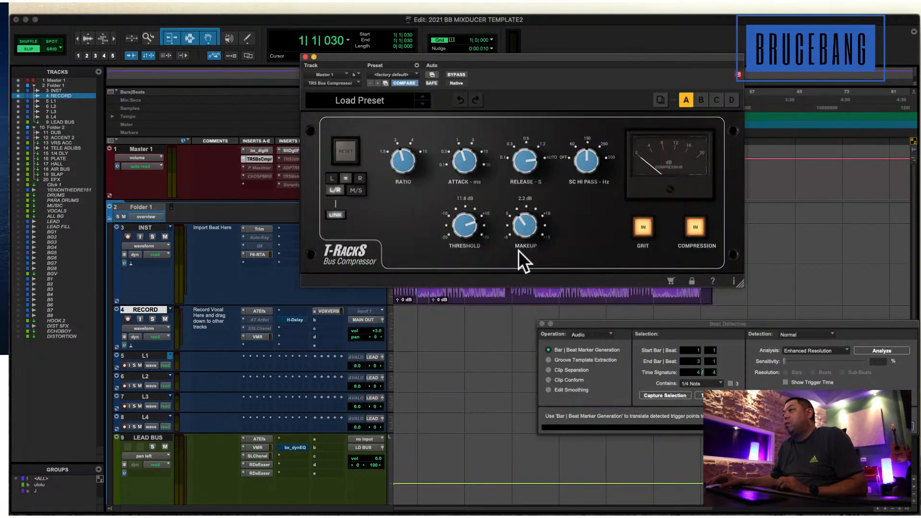
{"action": "left_click_drag", "start_coordinate": [438, 54], "coordinate": [452, 49]}
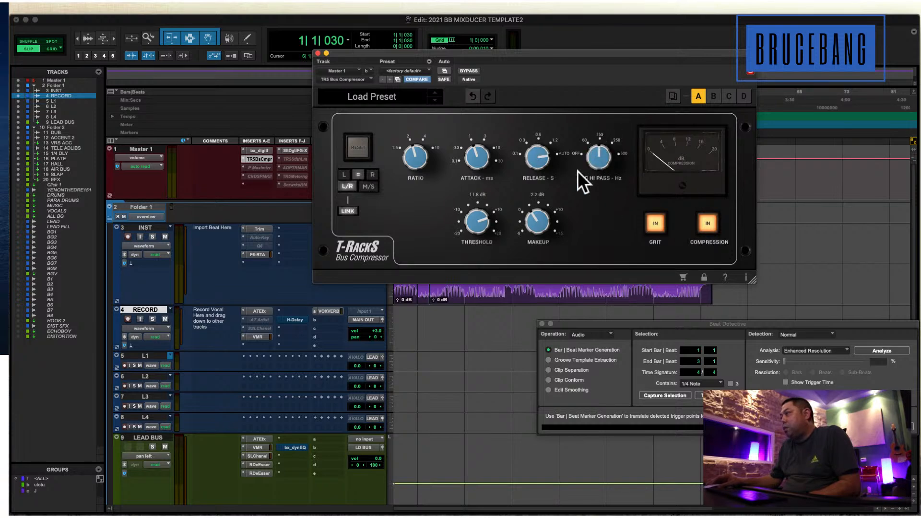
{"action": "left_click", "coordinate": [602, 151]}
{"action": "mouse_move", "coordinate": [604, 148]}
{"action": "left_mouse_down"}
{"action": "mouse_move", "coordinate": [575, 232]}
{"action": "mouse_move", "coordinate": [601, 147]}
{"action": "left_mouse_up"}
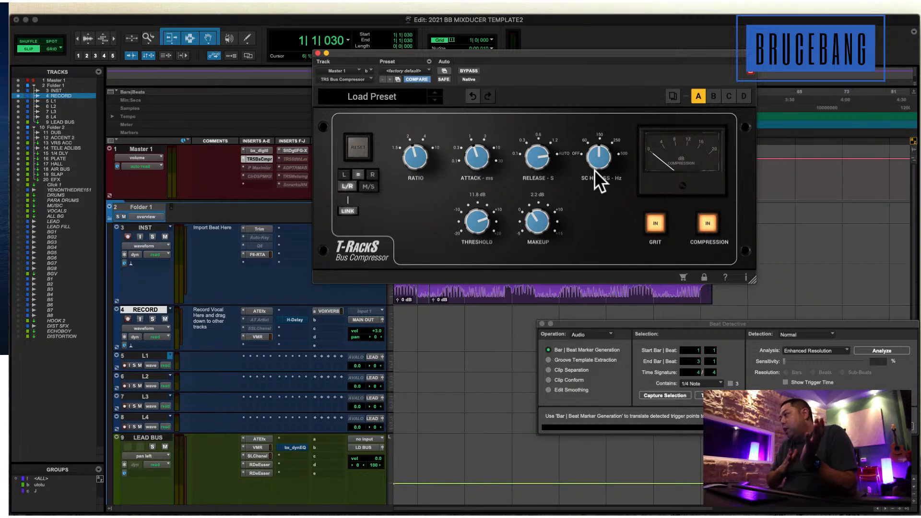
{"action": "mouse_move", "coordinate": [594, 169]}
{"action": "left_mouse_down"}
{"action": "mouse_move", "coordinate": [613, 135]}
{"action": "mouse_move", "coordinate": [611, 160]}
{"action": "mouse_move", "coordinate": [590, 163]}
{"action": "left_mouse_up"}
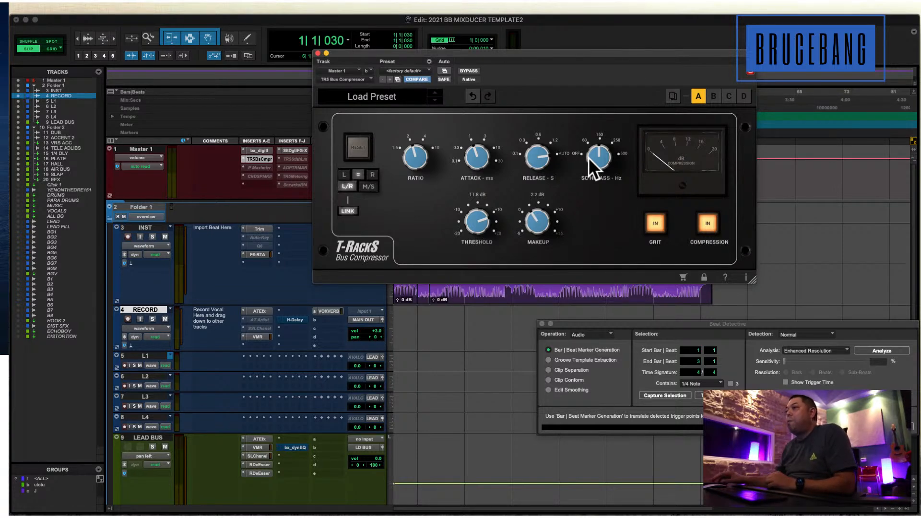
Activate the UAD Precision Maximizer and Clariphonic DSP MKII on Master 1 and arrange both plug-in windows side by side.
{"action": "left_click", "coordinate": [259, 168], "text": "ctrl+super"}
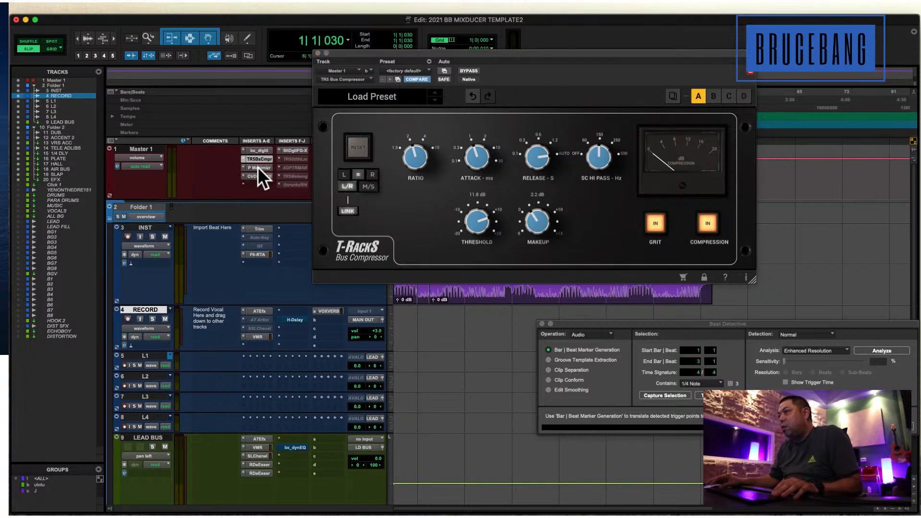
{"action": "left_click", "coordinate": [257, 167]}
{"action": "left_click", "coordinate": [258, 176]}
{"action": "left_click_drag", "start_coordinate": [585, 55], "coordinate": [674, 151]}
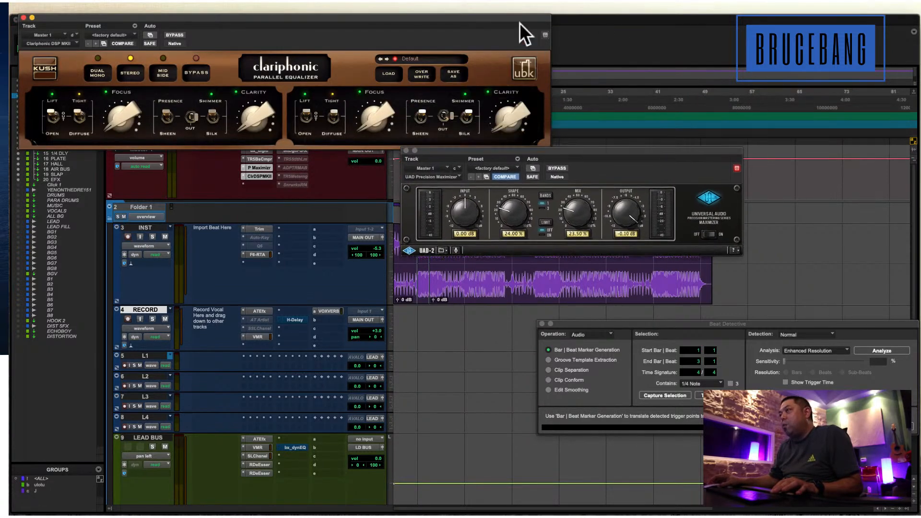
{"action": "left_click_drag", "start_coordinate": [493, 19], "coordinate": [498, 56]}
{"action": "left_click_drag", "start_coordinate": [635, 155], "coordinate": [635, 162]}
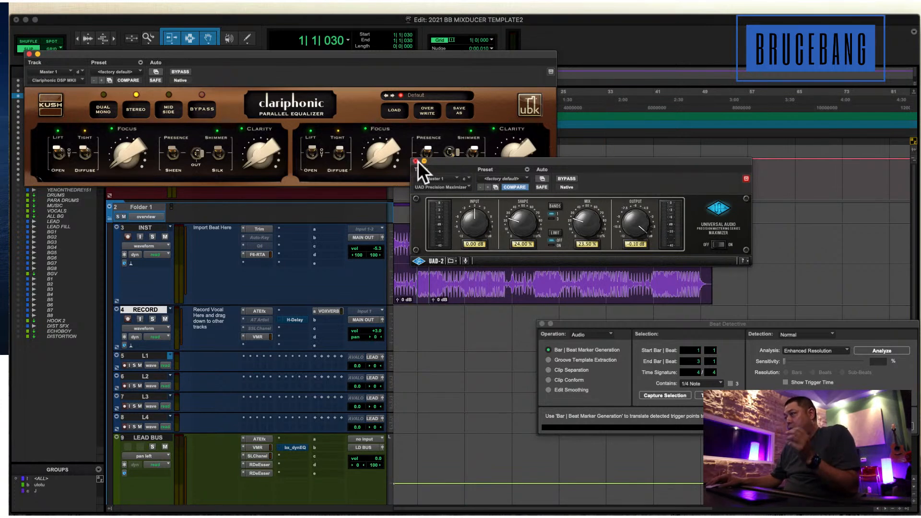
{"action": "left_click_drag", "start_coordinate": [667, 163], "coordinate": [654, 179]}
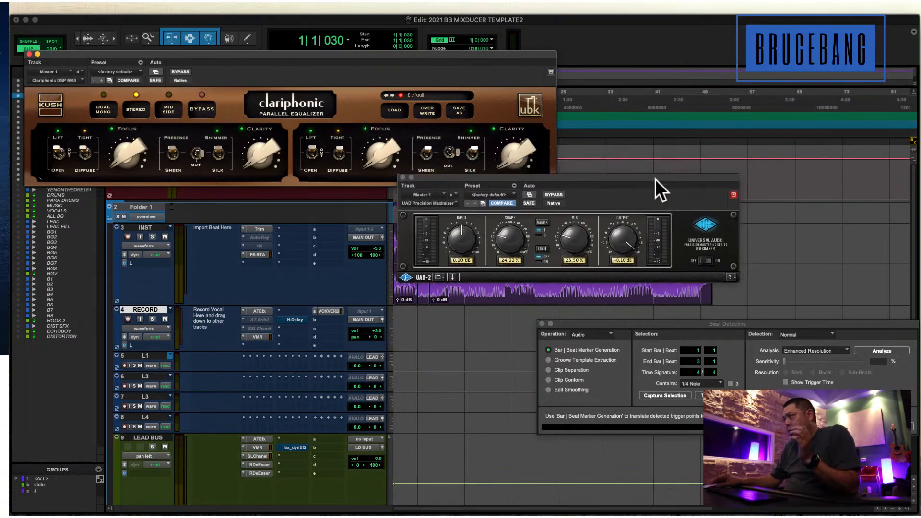
Set the Precision Maximizer's Shape to 19.00%, lower its Mix, and close the plug-in.
{"action": "left_click_drag", "start_coordinate": [529, 231], "coordinate": [510, 247]}
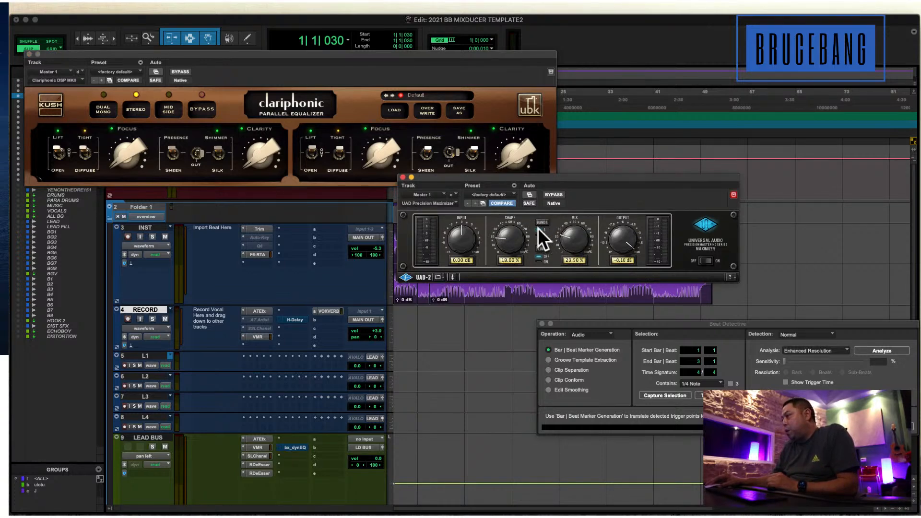
{"action": "left_click_drag", "start_coordinate": [570, 236], "coordinate": [556, 250]}
{"action": "left_click", "coordinate": [403, 177]}
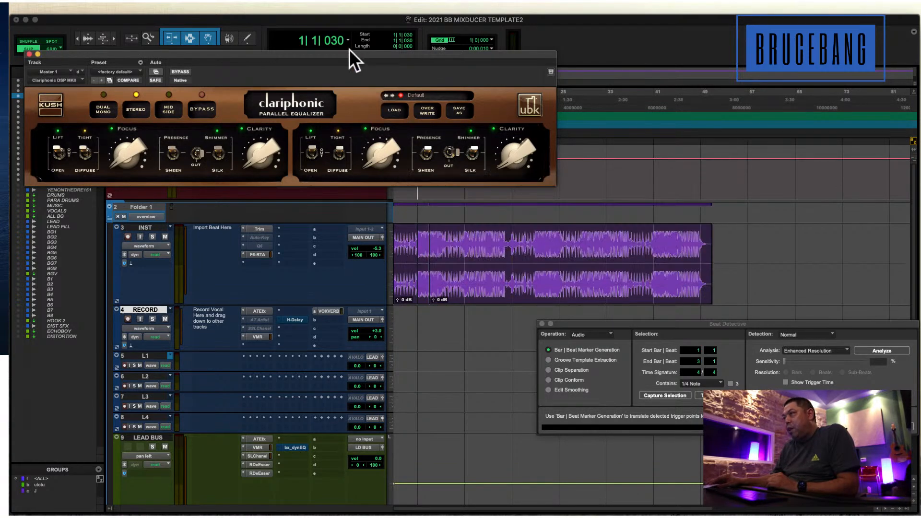
Move the Clariphonic window clear of the inserts and deactivate the Precision Maximizer on Master 1.
{"action": "left_click_drag", "start_coordinate": [455, 53], "coordinate": [659, 65]}
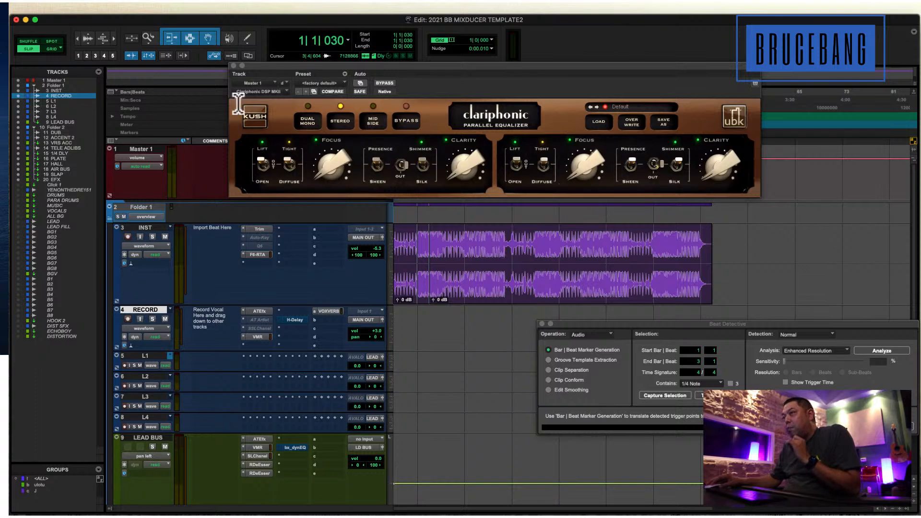
{"action": "left_click_drag", "start_coordinate": [266, 65], "coordinate": [357, 79]}
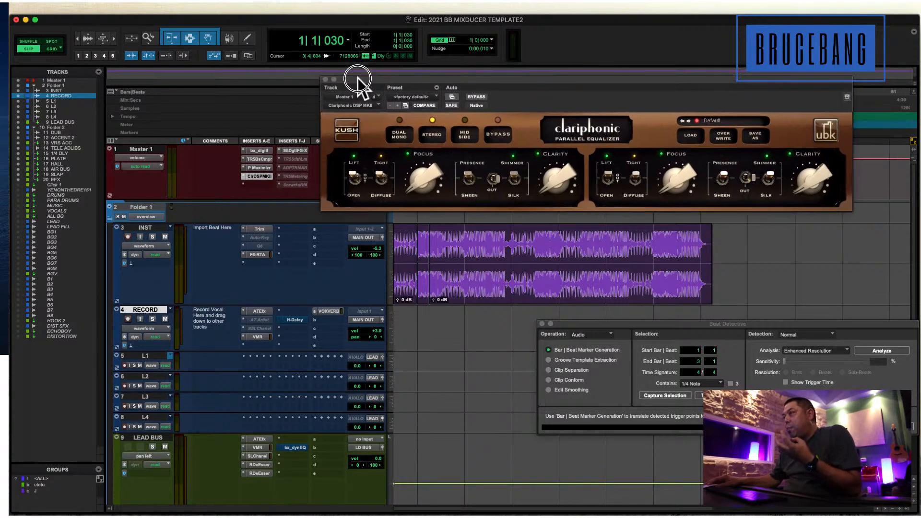
{"action": "left_click", "coordinate": [262, 167], "text": "ctrl+super"}
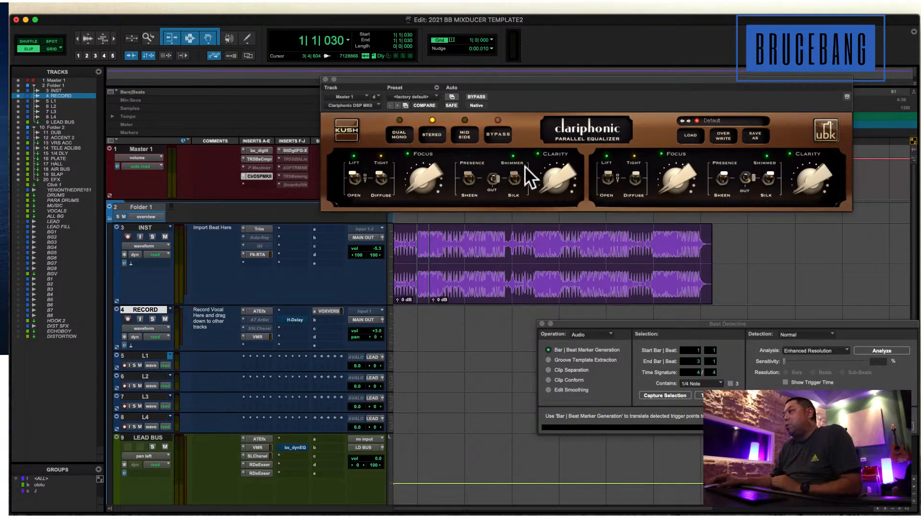
In Clariphonic's Stereo mode, adjust the Clarity and Focus knobs and set Presence to Sheen while trying the Shimmer/Silk switch.
{"action": "mouse_move", "coordinate": [528, 79]}
{"action": "left_mouse_down"}
{"action": "mouse_move", "coordinate": [469, 71]}
{"action": "mouse_move", "coordinate": [543, 80]}
{"action": "mouse_move", "coordinate": [515, 75]}
{"action": "left_mouse_up"}
{"action": "left_click_drag", "start_coordinate": [553, 190], "coordinate": [520, 154]}
{"action": "left_click", "coordinate": [422, 129]}
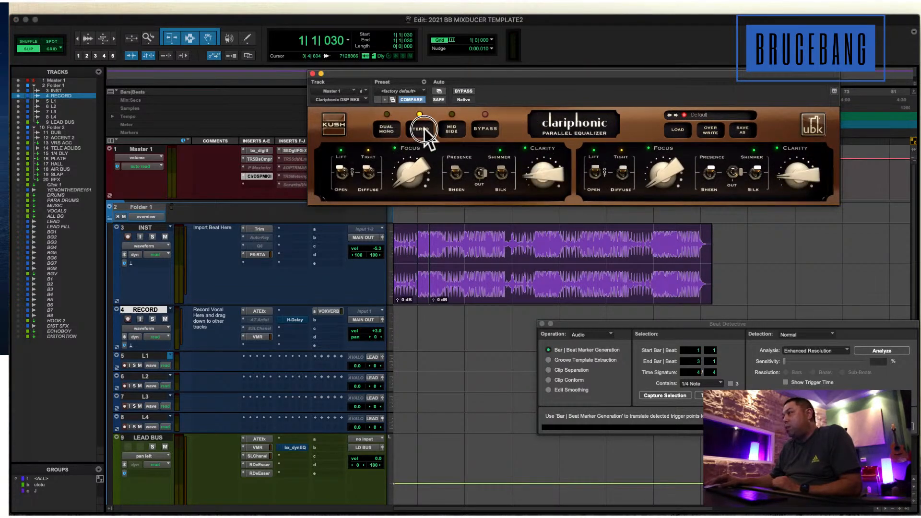
{"action": "left_click", "coordinate": [501, 173]}
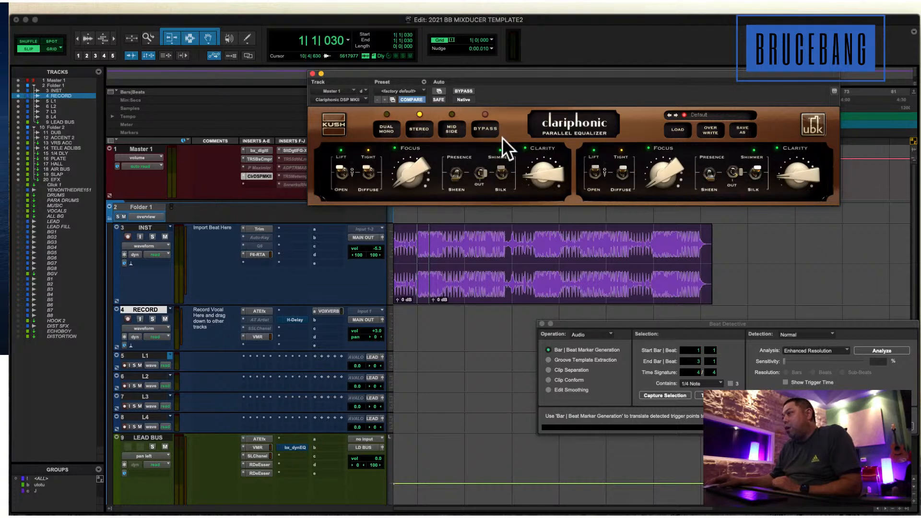
{"action": "left_click", "coordinate": [458, 173]}
{"action": "left_click", "coordinate": [502, 177]}
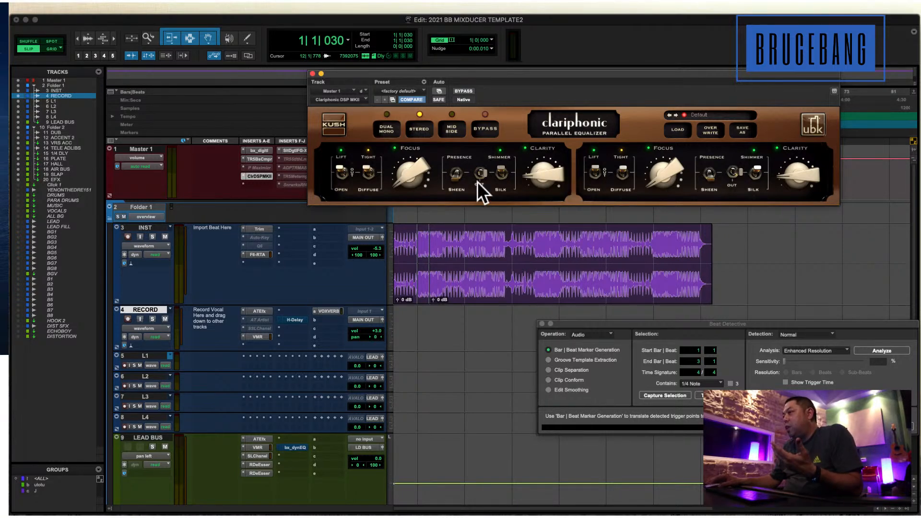
{"action": "left_click_drag", "start_coordinate": [411, 177], "coordinate": [405, 168]}
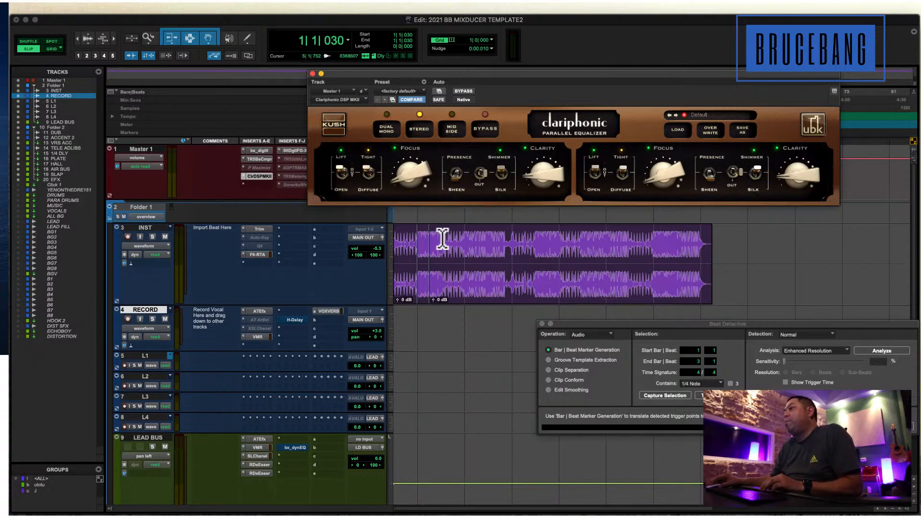
Deactivate the remaining Master 1 inserts, including Clariphonic, bx_digital and FG-X, to hear the beat unprocessed.
{"action": "left_click_drag", "start_coordinate": [442, 237], "coordinate": [472, 283]}
{"action": "left_click", "coordinate": [259, 176], "text": "ctrl+super"}
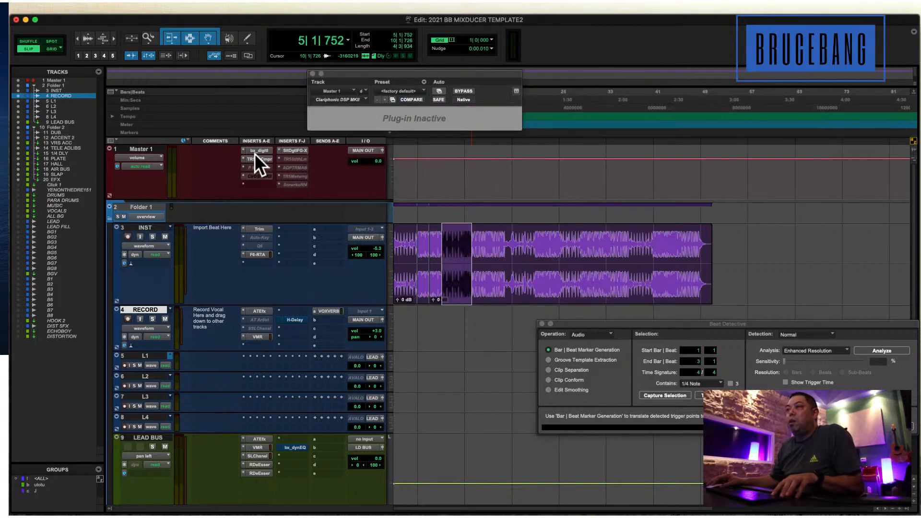
{"action": "left_click", "coordinate": [260, 150], "text": "ctrl+super"}
{"action": "left_click", "coordinate": [284, 150], "text": "ctrl+super"}
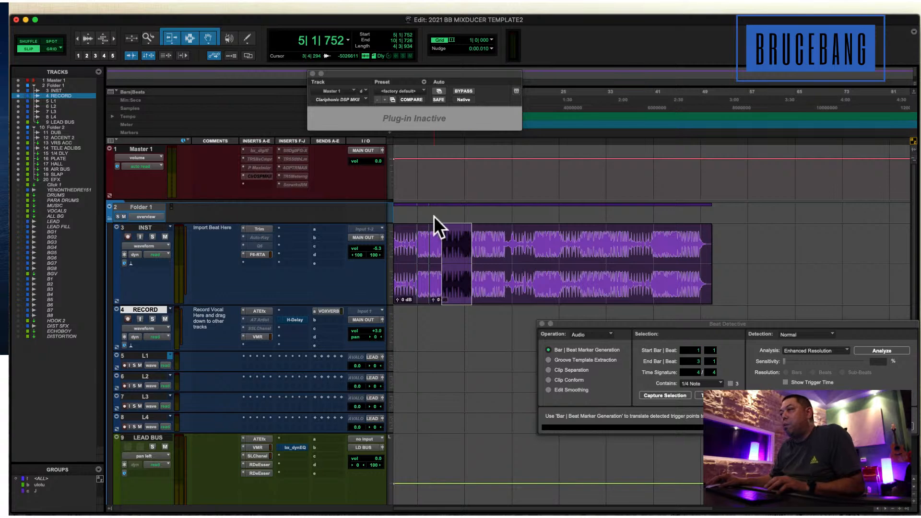
Play the beat from 1|1|958 to 12|1|469 and reactivate the Clariphonic on Master 1.
{"action": "left_click_drag", "start_coordinate": [419, 222], "coordinate": [483, 302]}
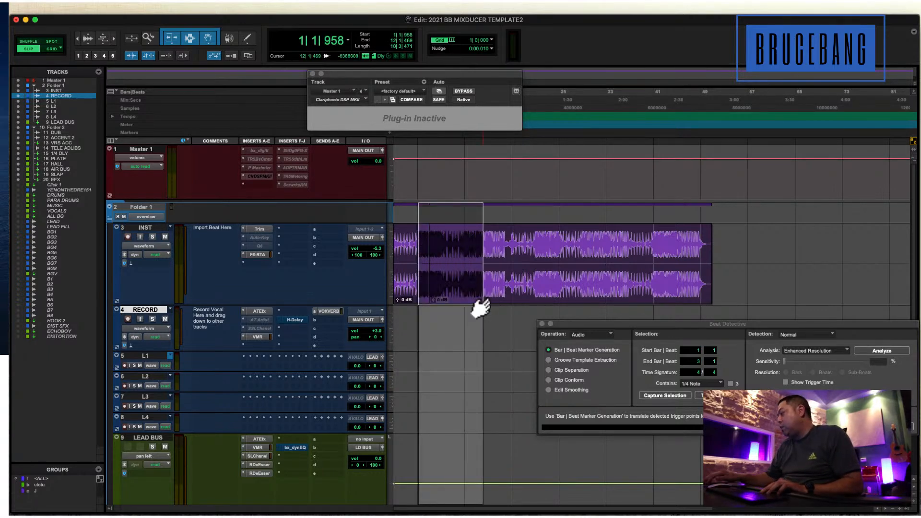
{"action": "key", "text": "space"}
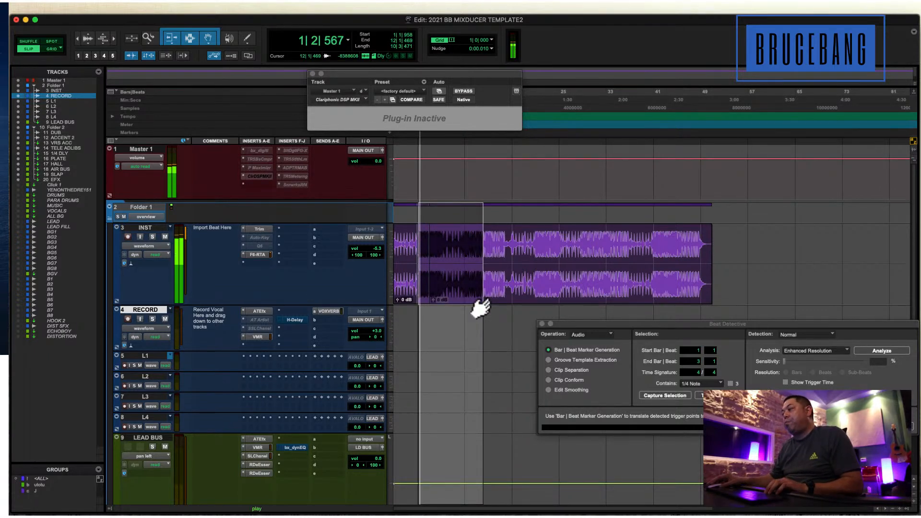
{"action": "left_click", "coordinate": [259, 176], "text": "ctrl+super"}
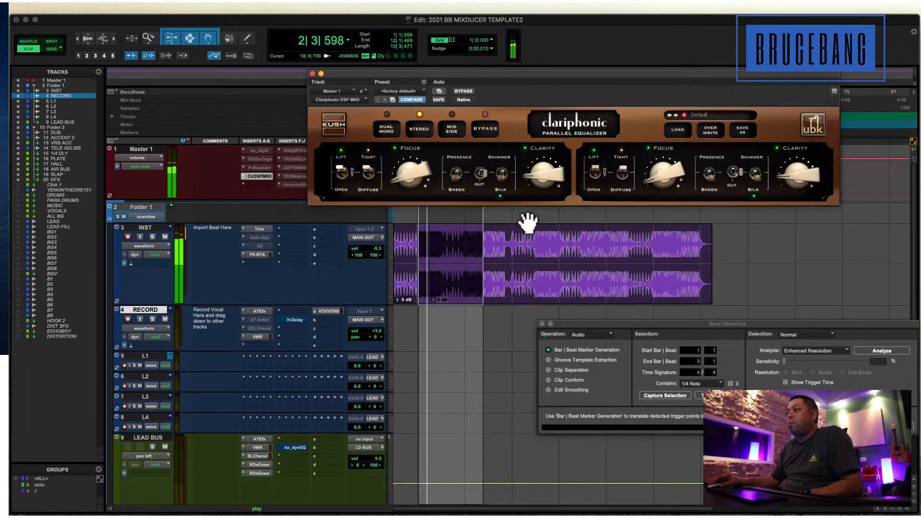
During playback, adjust Clariphonic's Clarity, switch Tight to Diffuse, and turn down the Focus knob.
{"action": "left_click_drag", "start_coordinate": [541, 174], "coordinate": [509, 149]}
{"action": "left_click_drag", "start_coordinate": [410, 174], "coordinate": [409, 74]}
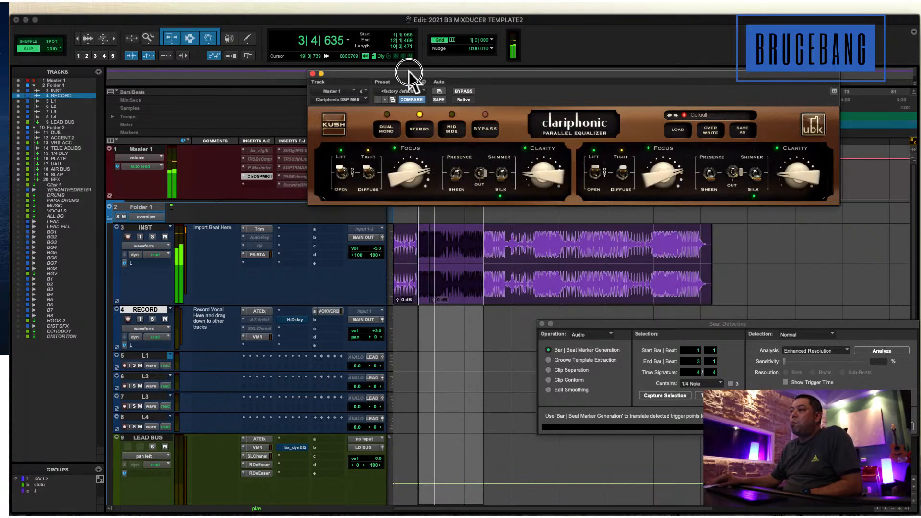
{"action": "left_click", "coordinate": [369, 176]}
{"action": "left_click_drag", "start_coordinate": [407, 176], "coordinate": [397, 242]}
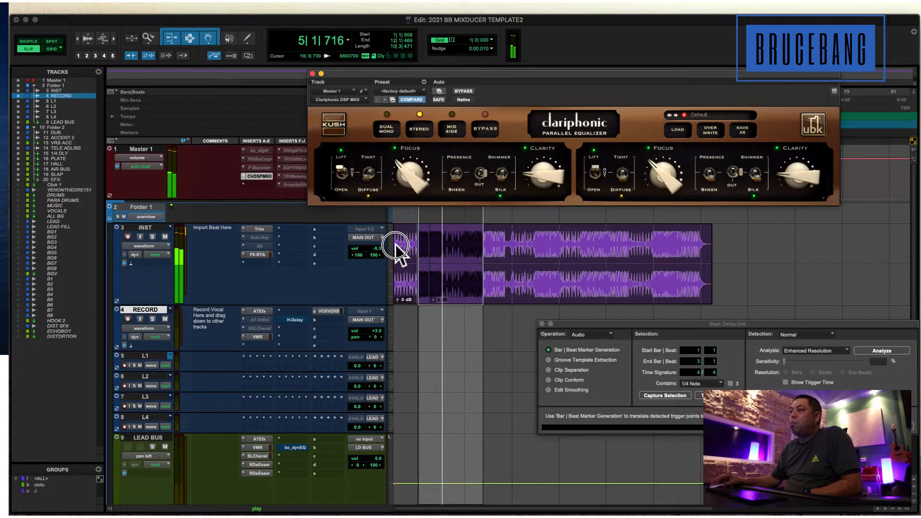
During playback, toggle Clariphonic's Shimmer/Silk switch, readjust the Clarity and Focus knobs, and deactivate the insert before stopping the beat.
{"action": "left_click", "coordinate": [501, 174]}
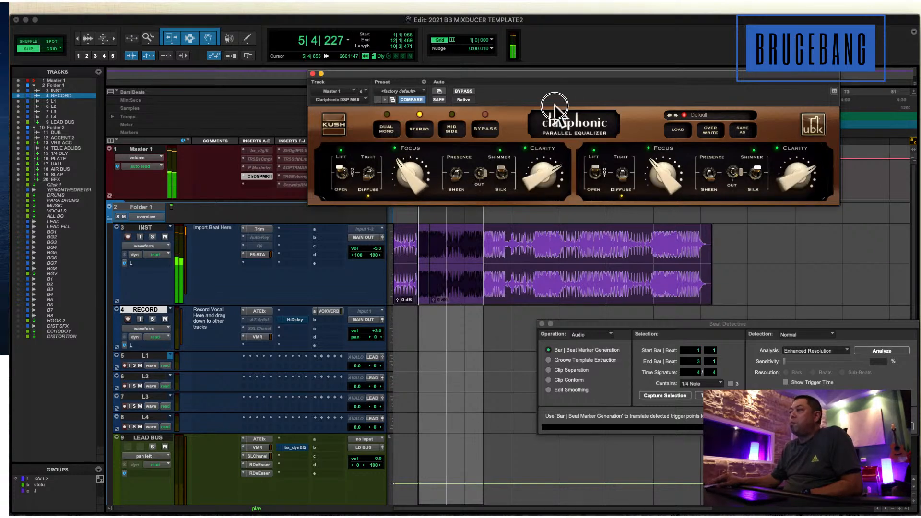
{"action": "left_click_drag", "start_coordinate": [549, 91], "coordinate": [545, 119]}
{"action": "left_click", "coordinate": [501, 179]}
{"action": "left_click_drag", "start_coordinate": [414, 173], "coordinate": [379, 209]}
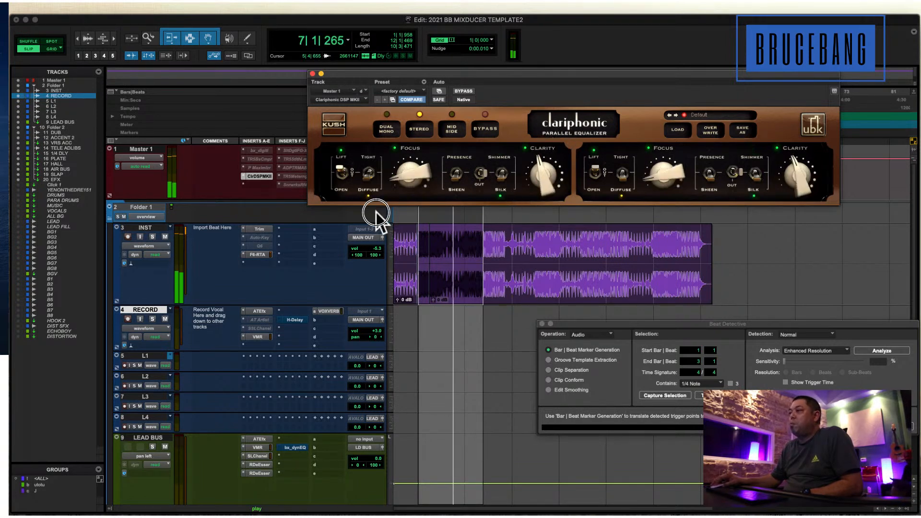
{"action": "left_click", "coordinate": [266, 176], "text": "ctrl+super"}
{"action": "key", "text": "space"}
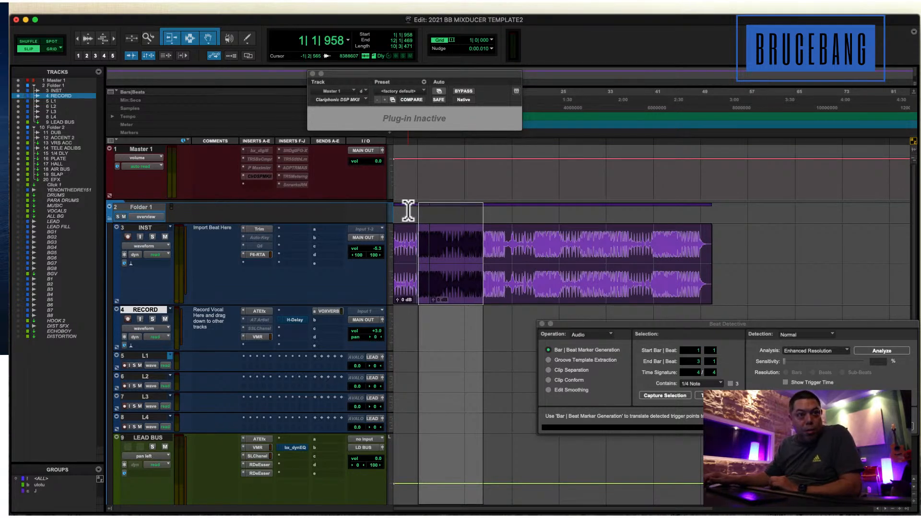
Reactivate the Clariphonic insert on Master 1 with the edit cursor at 8|1|675, and close its plug-in window.
{"action": "left_click", "coordinate": [460, 238]}
{"action": "key", "text": "super+bracketright"}
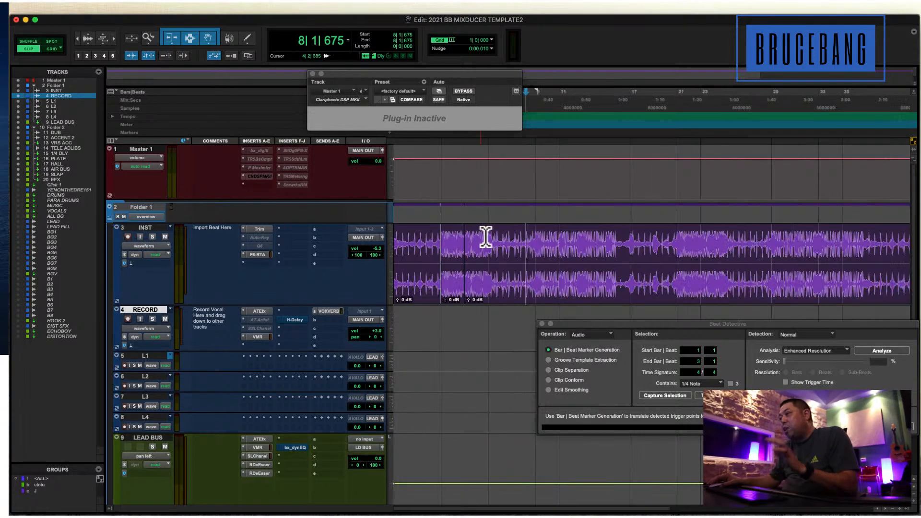
{"action": "left_click", "coordinate": [259, 176], "text": "ctrl+super"}
{"action": "left_click_drag", "start_coordinate": [550, 162], "coordinate": [522, 189]}
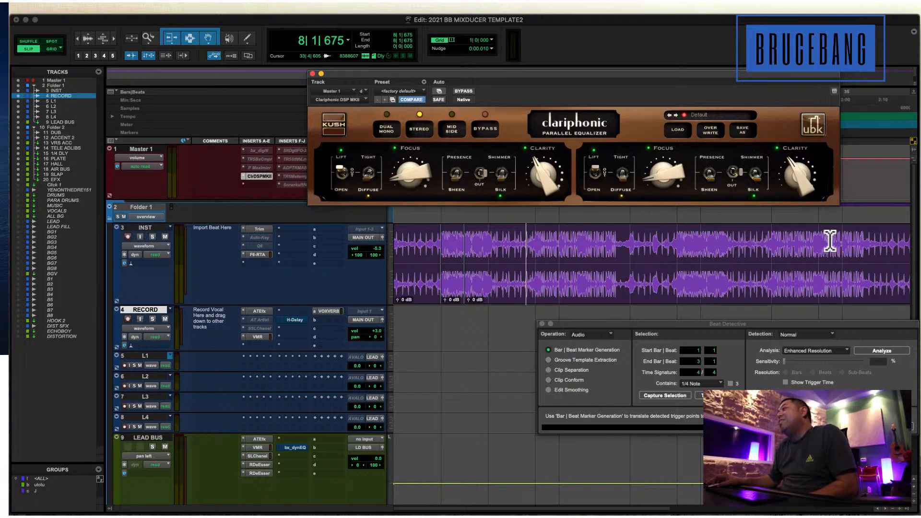
{"action": "left_click", "coordinate": [312, 74]}
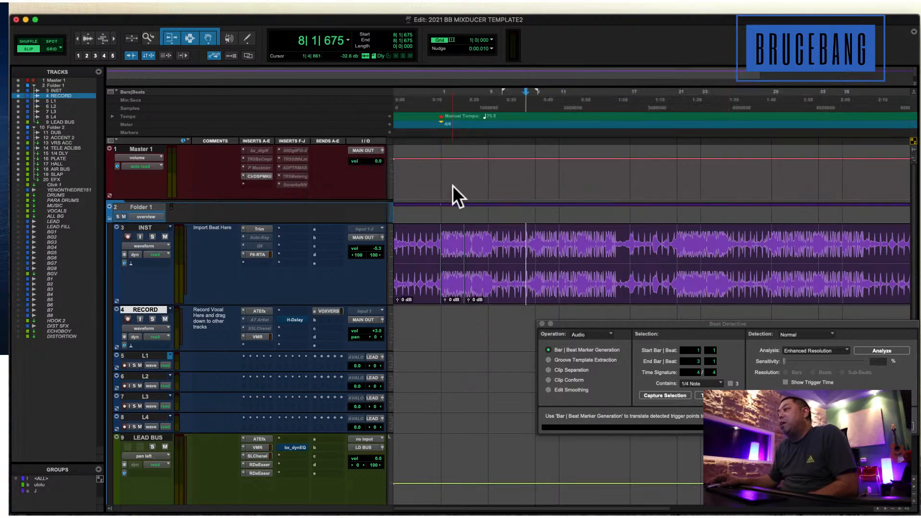
Switch to Grid mode and select the INST beat from 1|1|000 to 5|1|000.
{"action": "left_click", "coordinate": [454, 221]}
{"action": "left_click", "coordinate": [46, 46]}
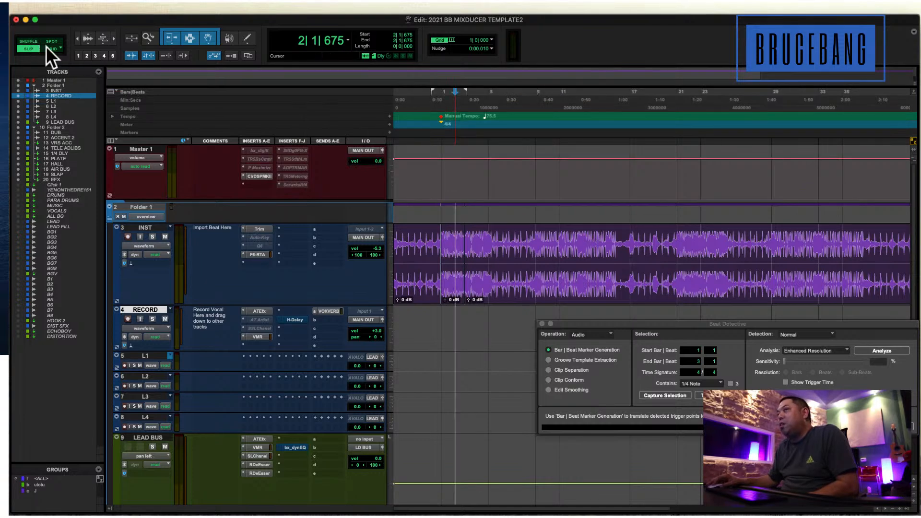
{"action": "left_click_drag", "start_coordinate": [446, 245], "coordinate": [489, 268]}
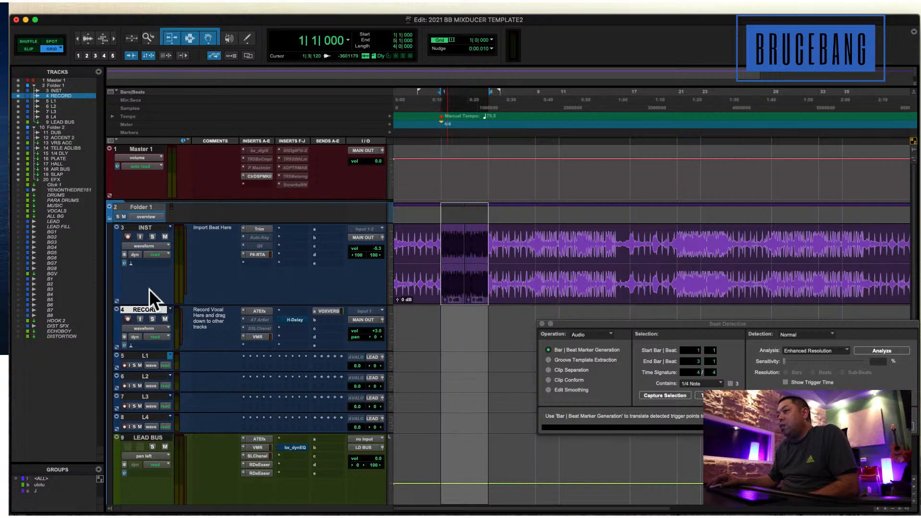
Select the INST track and slightly reduce its height.
{"action": "left_click", "coordinate": [145, 224]}
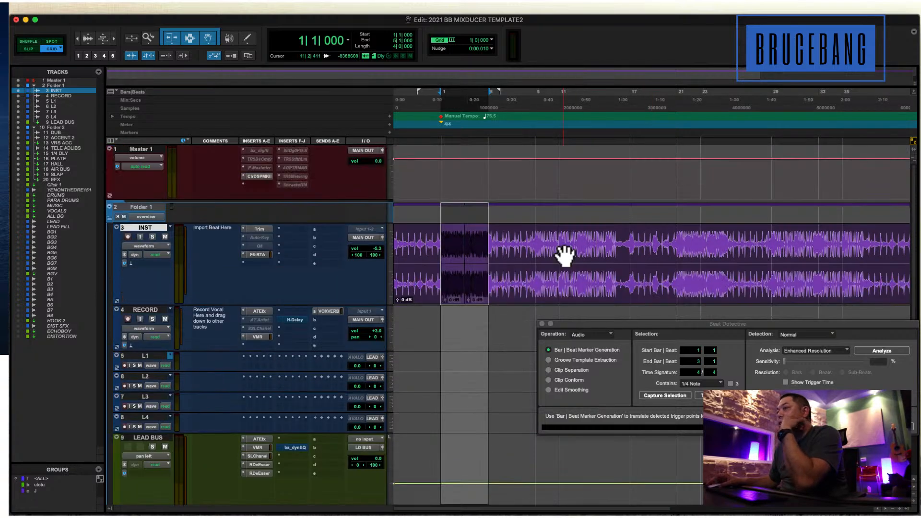
{"action": "left_click", "coordinate": [169, 309]}
{"action": "left_click", "coordinate": [153, 303]}
{"action": "left_click_drag", "start_coordinate": [155, 305], "coordinate": [155, 286]}
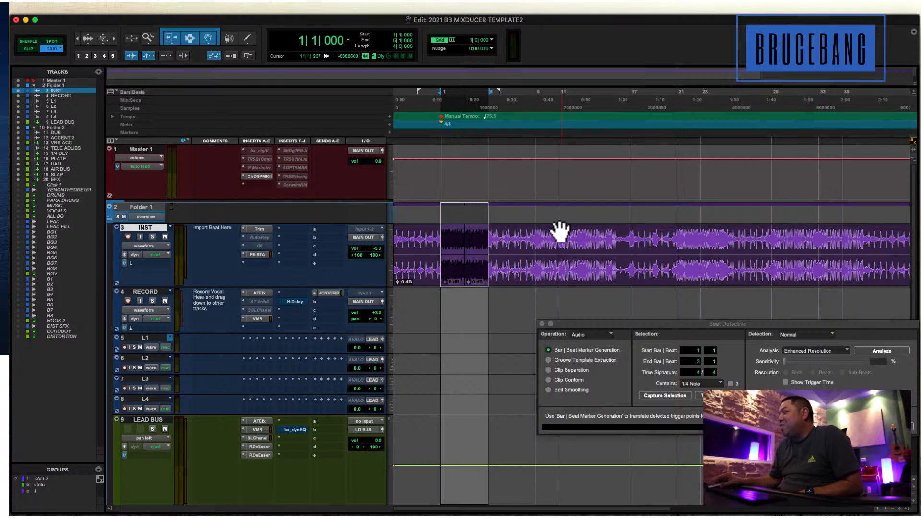
Show and make active the hidden DRUMS, PARA DRUMS, MUSIC, VOCALS and ALL BG tracks.
{"action": "scroll", "coordinate": [556, 231], "scroll_direction": "down", "scroll_amount": 2}
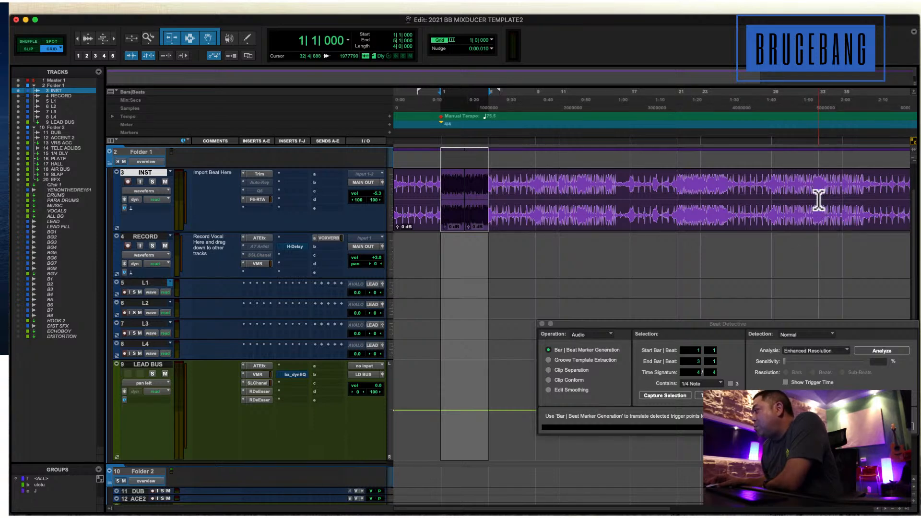
{"action": "left_click", "coordinate": [508, 248]}
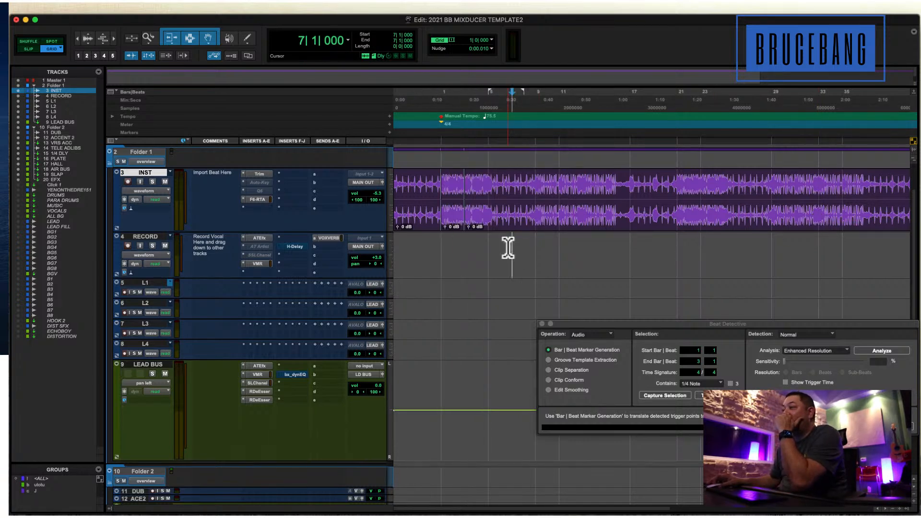
{"action": "scroll", "coordinate": [508, 248], "scroll_direction": "down", "scroll_amount": 10}
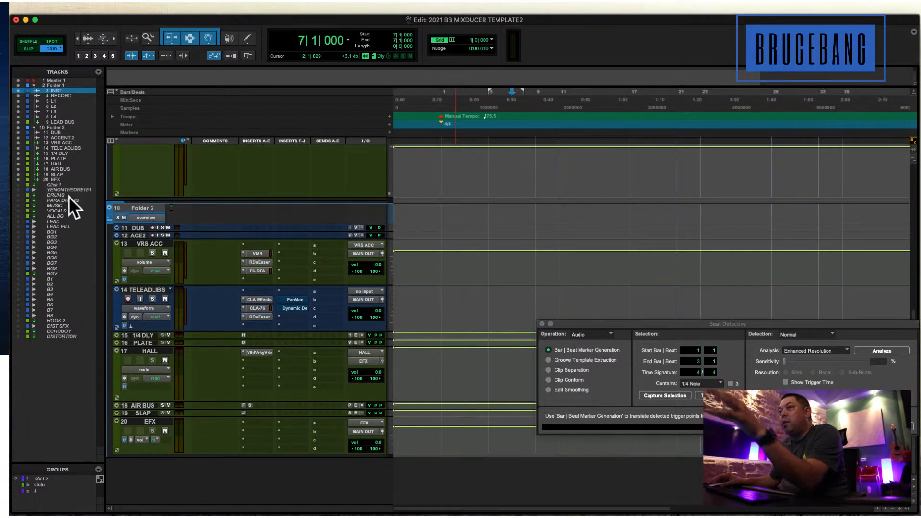
{"action": "left_click", "coordinate": [56, 194]}
{"action": "left_click", "coordinate": [56, 214], "text": "shift"}
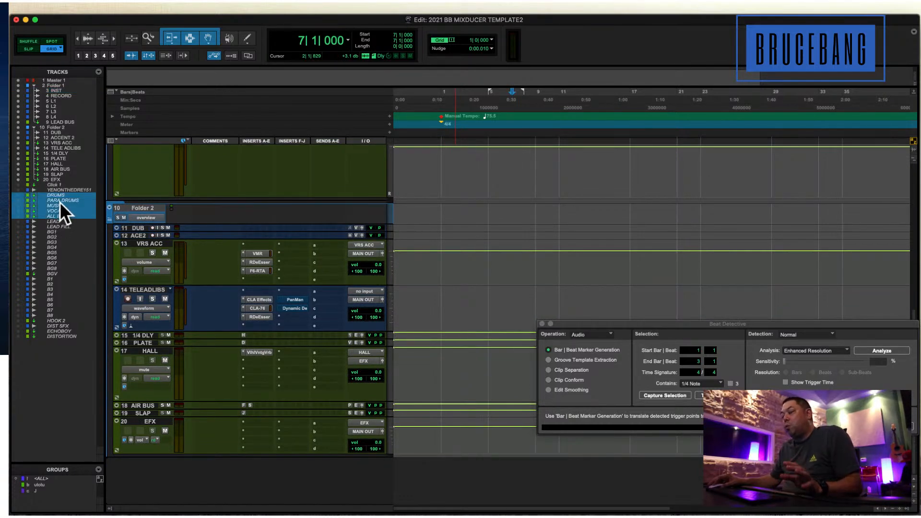
{"action": "right_click", "coordinate": [61, 202]}
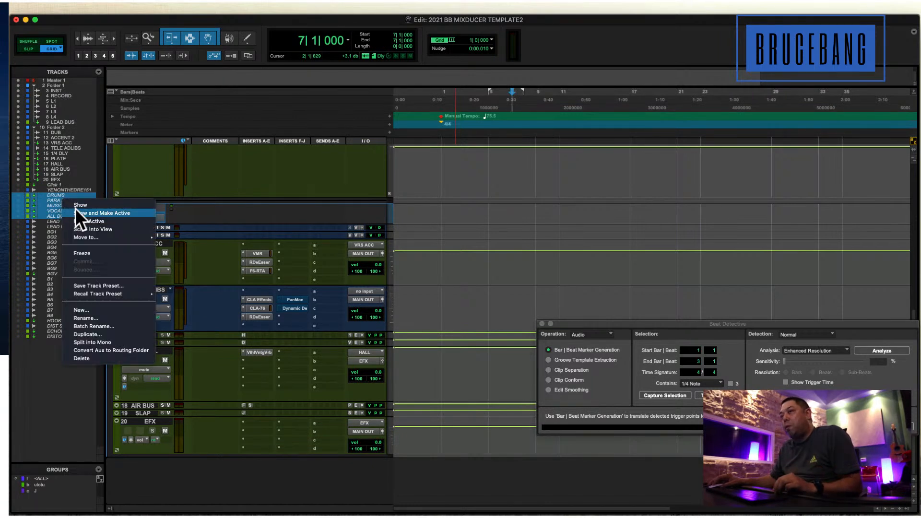
{"action": "left_click", "coordinate": [76, 211]}
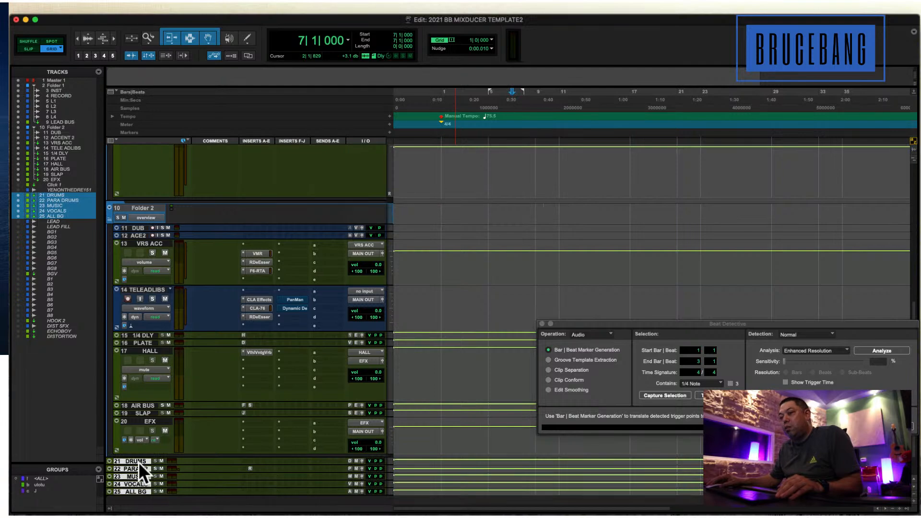
Move the five selected bus tracks and EFX to the start of Folder 1, above INST, and reduce all six tracks' height.
{"action": "left_click_drag", "start_coordinate": [137, 466], "coordinate": [171, 261]}
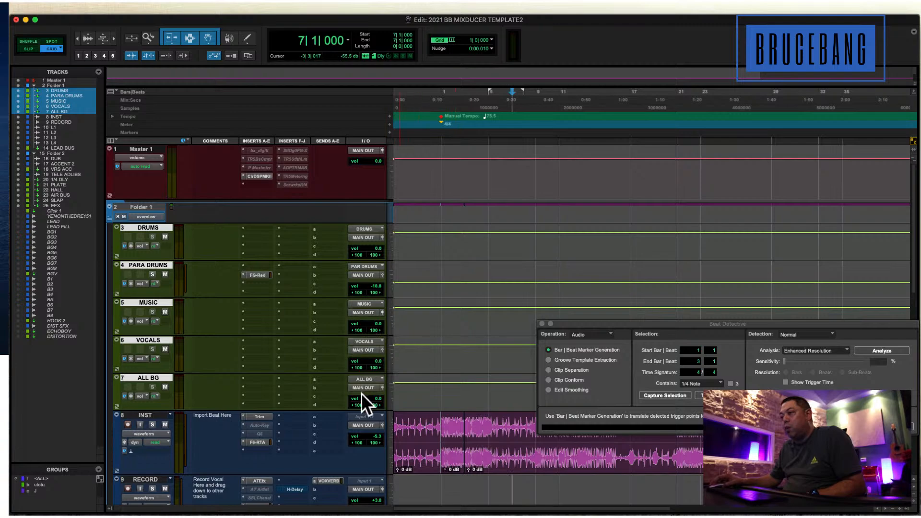
{"action": "scroll", "coordinate": [364, 374], "scroll_direction": "down", "scroll_amount": 10}
{"action": "left_click_drag", "start_coordinate": [144, 421], "coordinate": [180, 413]}
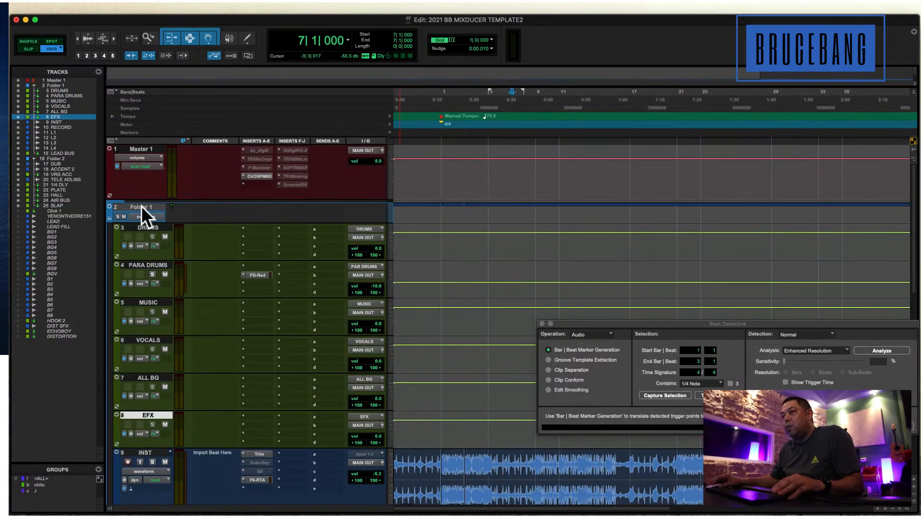
{"action": "left_click", "coordinate": [142, 226], "text": "shift"}
{"action": "left_click_drag", "start_coordinate": [160, 260], "coordinate": [162, 249]}
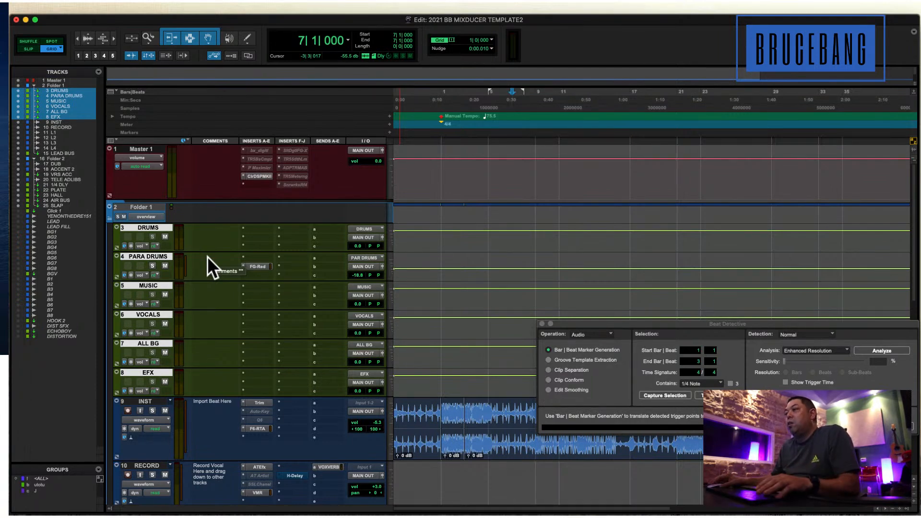
Switch to the Mix window, enlarge it, and lower the PARA DRUMS fader to -34.7 dB.
{"action": "key", "text": "super+equal"}
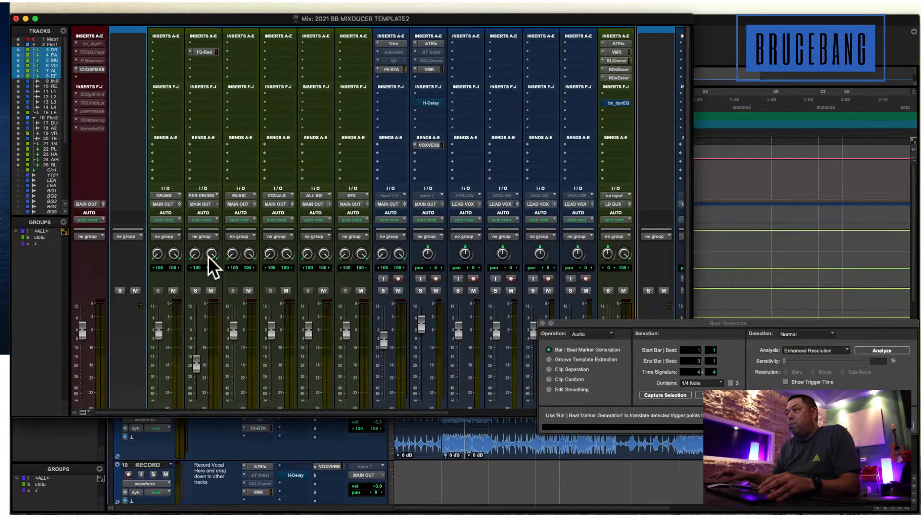
{"action": "double_click", "coordinate": [344, 20]}
{"action": "left_click_drag", "start_coordinate": [194, 362], "coordinate": [203, 454]}
{"action": "left_click_drag", "start_coordinate": [196, 404], "coordinate": [196, 384]}
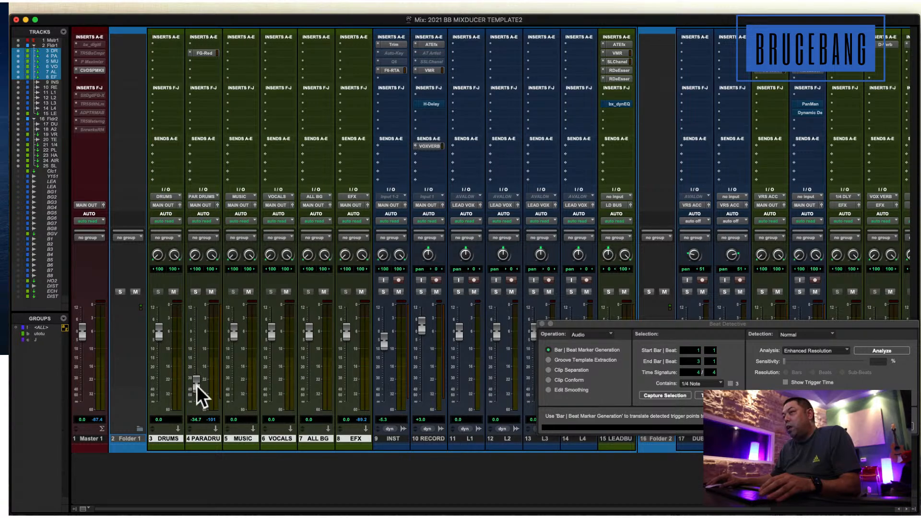
Examine the FG-Red compressor inserted on PARA DRUMS and close its window.
{"action": "left_click", "coordinate": [209, 52]}
{"action": "left_click_drag", "start_coordinate": [595, 181], "coordinate": [440, 73]}
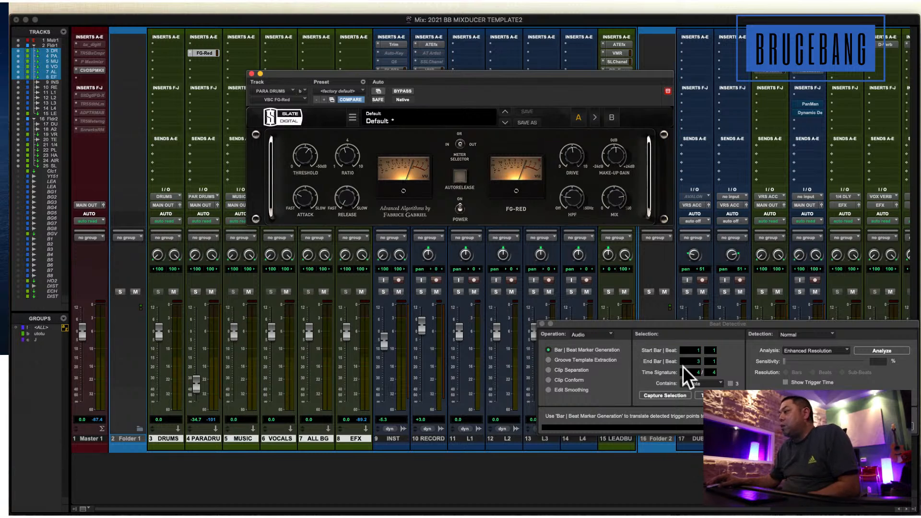
{"action": "left_click", "coordinate": [252, 74]}
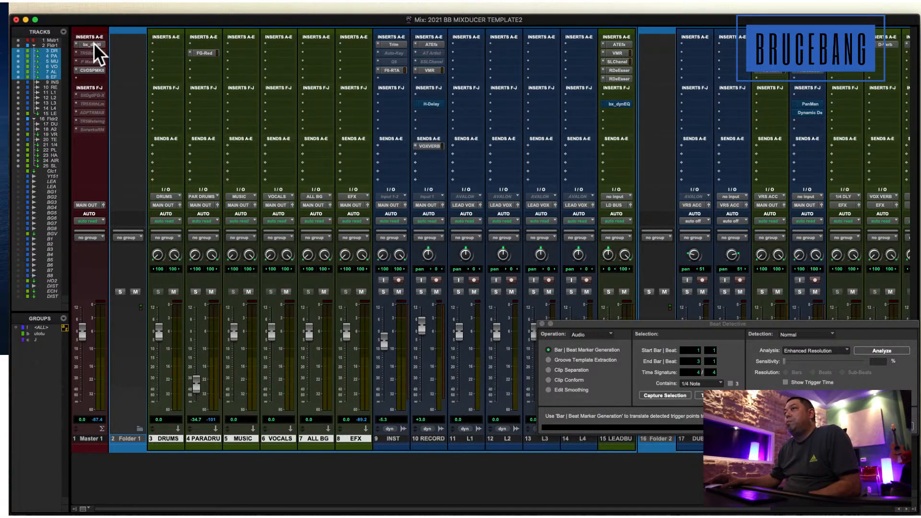
Reactivate bx_digital on Master 1, open it, and return to the Edit window with the plug-in moved clear of the tracks.
{"action": "left_click", "coordinate": [94, 42]}
{"action": "left_click_drag", "start_coordinate": [493, 86], "coordinate": [441, 72]}
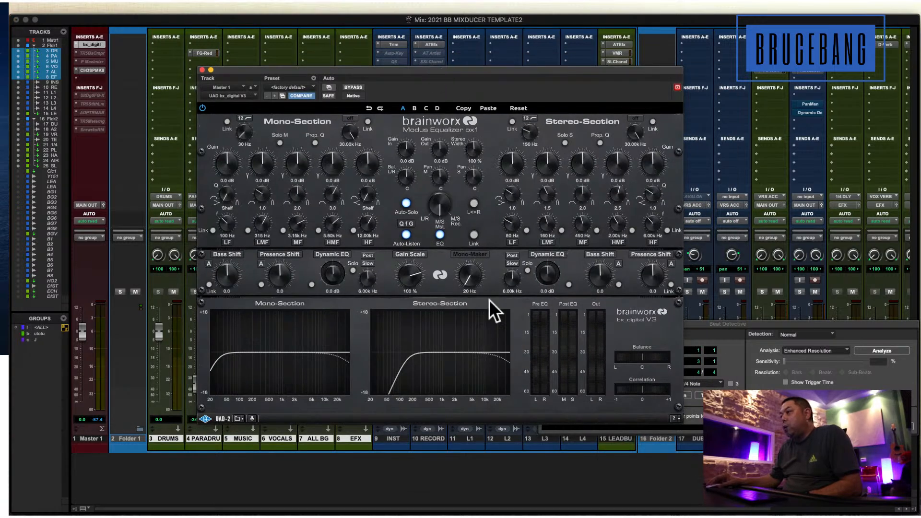
{"action": "key", "text": "super+equal"}
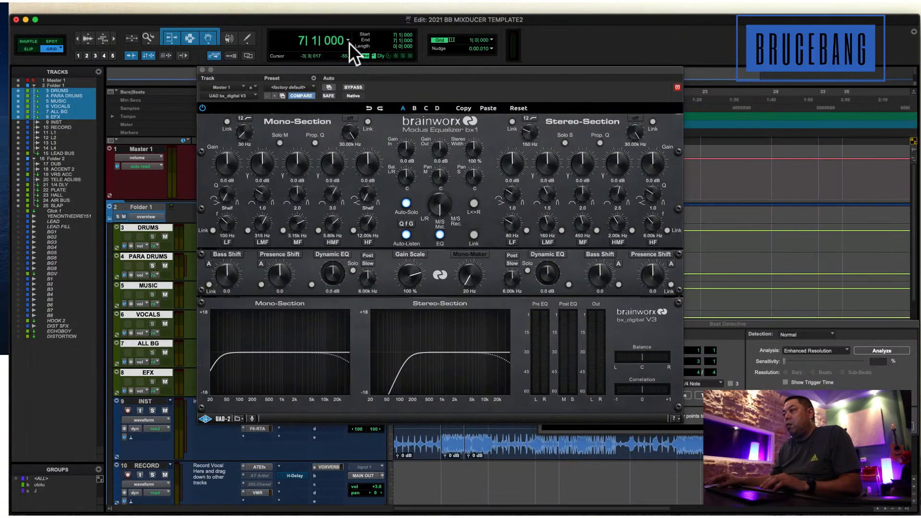
{"action": "left_click_drag", "start_coordinate": [335, 72], "coordinate": [493, 266]}
Select the beat on the INST track from 1|1|000 to 9|1|000 and start playback.
{"action": "scroll", "coordinate": [437, 231], "scroll_direction": "down", "scroll_amount": 5}
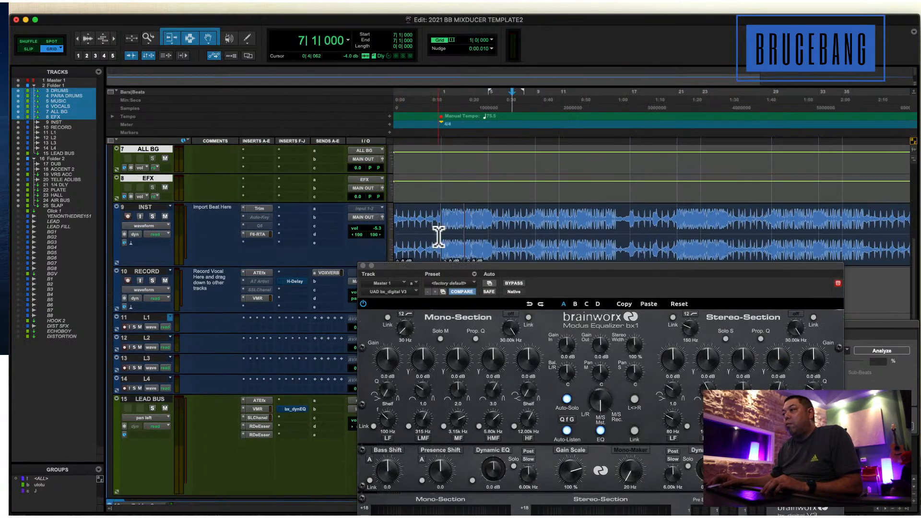
{"action": "left_click_drag", "start_coordinate": [439, 189], "coordinate": [534, 251]}
{"action": "key", "text": "space"}
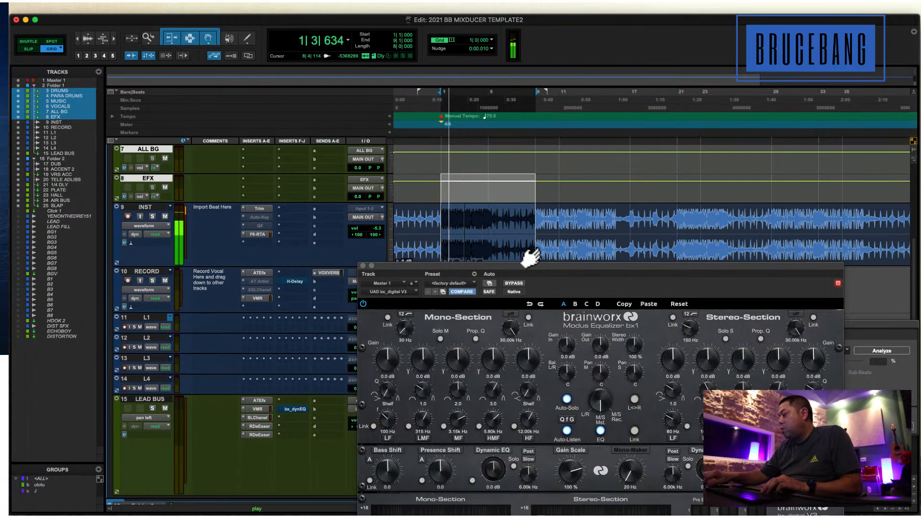
Audition bx_digital's Mono-Section low-cut filter during playback, stop the beat, and set the filter to 30 Hz.
{"action": "left_click_drag", "start_coordinate": [530, 275], "coordinate": [404, 92]}
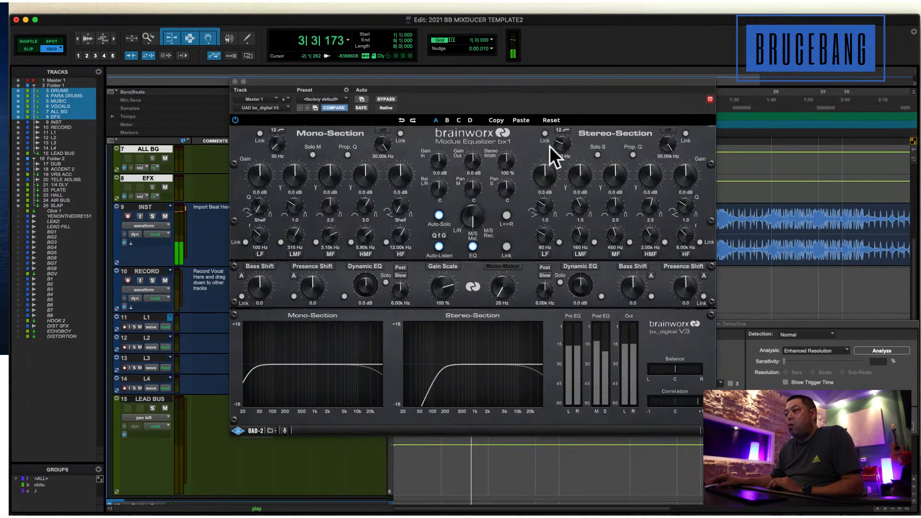
{"action": "mouse_move", "coordinate": [277, 143]}
{"action": "left_mouse_down"}
{"action": "mouse_move", "coordinate": [278, 94]}
{"action": "mouse_move", "coordinate": [271, 134]}
{"action": "left_mouse_up"}
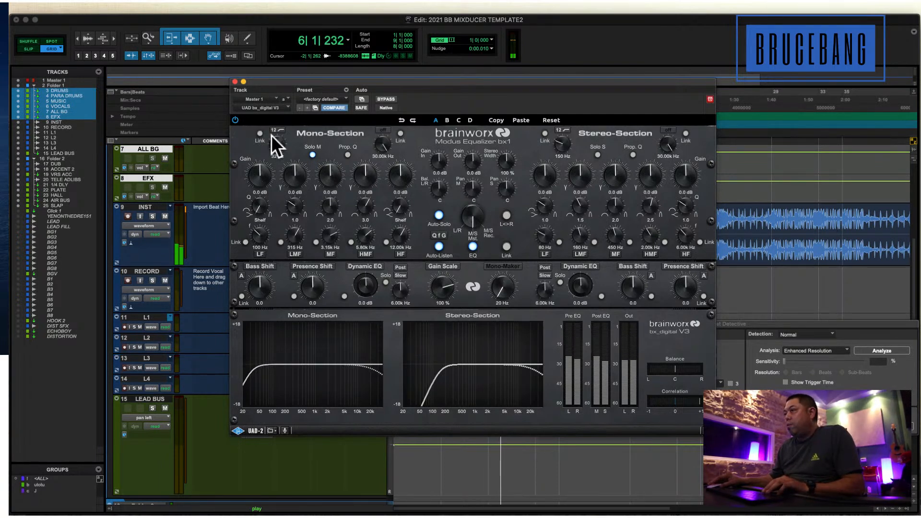
{"action": "key", "text": "space"}
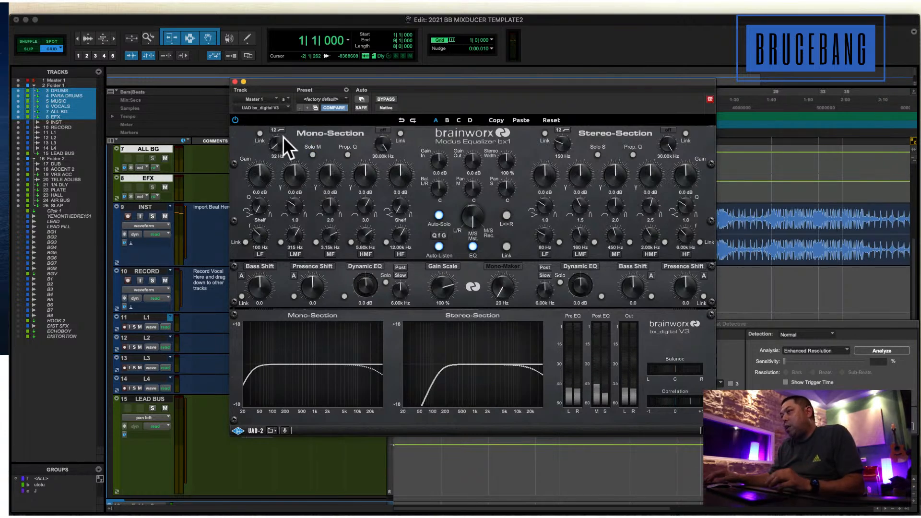
{"action": "left_click_drag", "start_coordinate": [279, 140], "coordinate": [278, 140]}
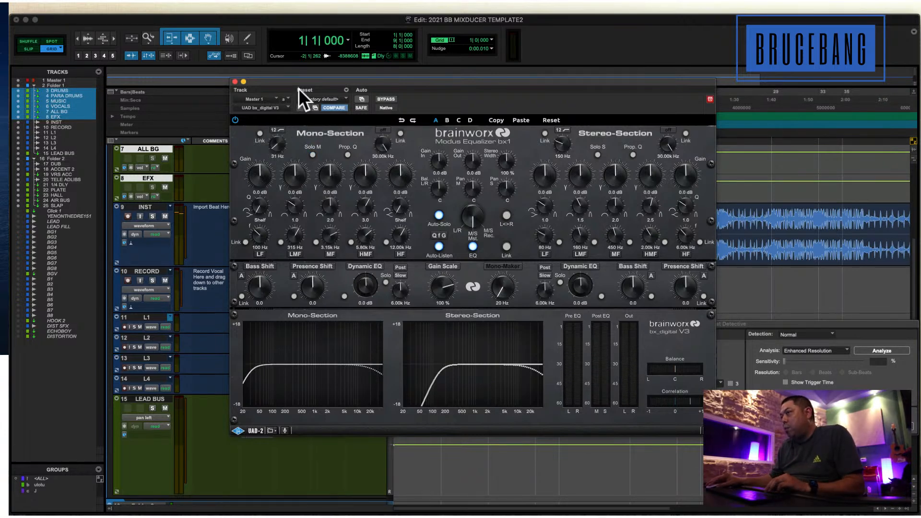
{"action": "left_click_drag", "start_coordinate": [300, 79], "coordinate": [300, 72]}
{"action": "left_click_drag", "start_coordinate": [277, 136], "coordinate": [294, 139]}
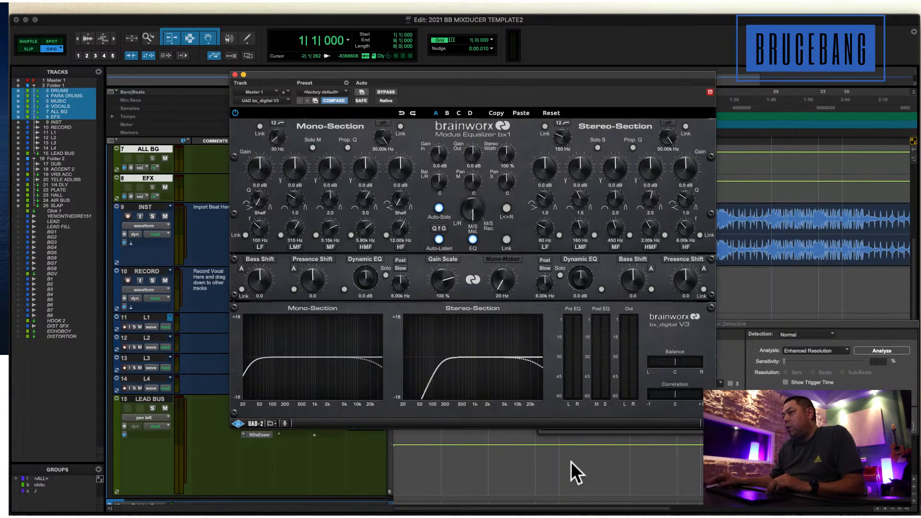
Select the range from 8|1|000 to 22|1|000 on the LEAD BUS track and slightly reposition the bx_digital window.
{"action": "left_click", "coordinate": [531, 472]}
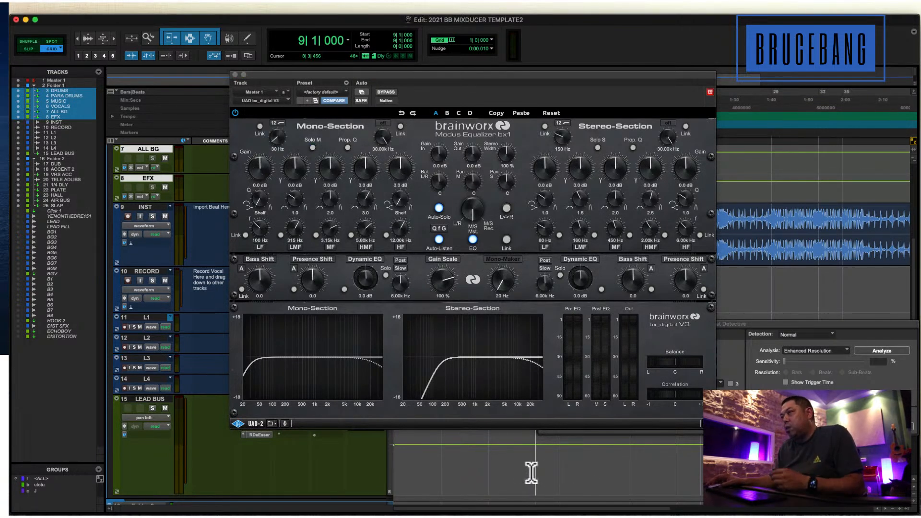
{"action": "left_click_drag", "start_coordinate": [531, 473], "coordinate": [688, 467]}
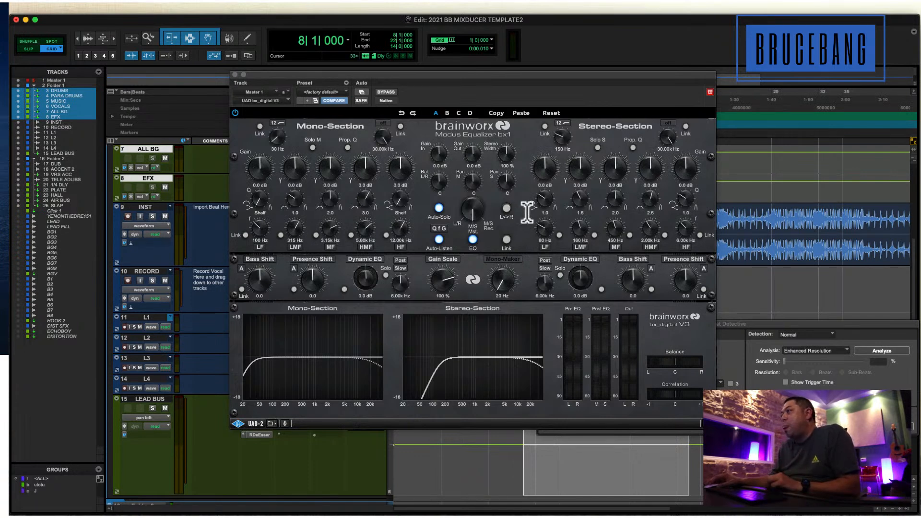
{"action": "left_click_drag", "start_coordinate": [578, 75], "coordinate": [575, 76]}
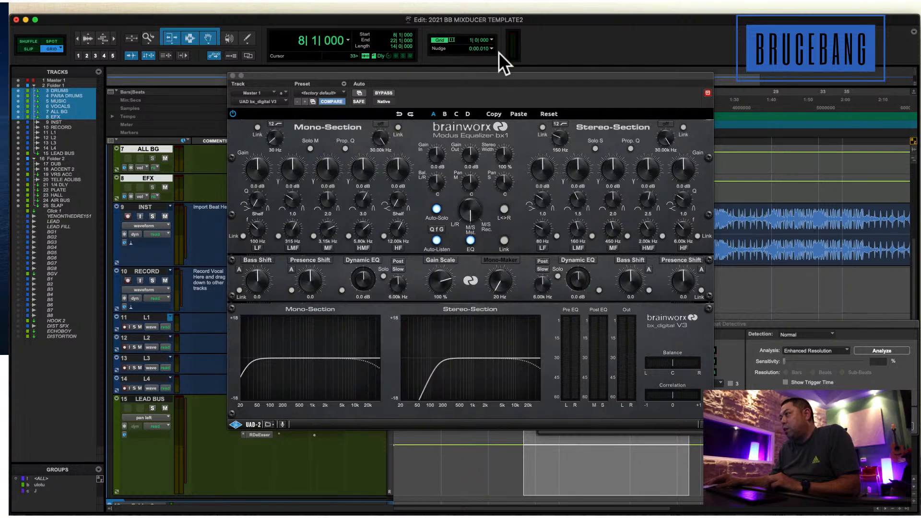
Play the beat from 8|1|000, set bx_digital's Stereo-Section low-cut filter to 167 Hz, and stop playback.
{"action": "left_click_drag", "start_coordinate": [492, 72], "coordinate": [494, 60]}
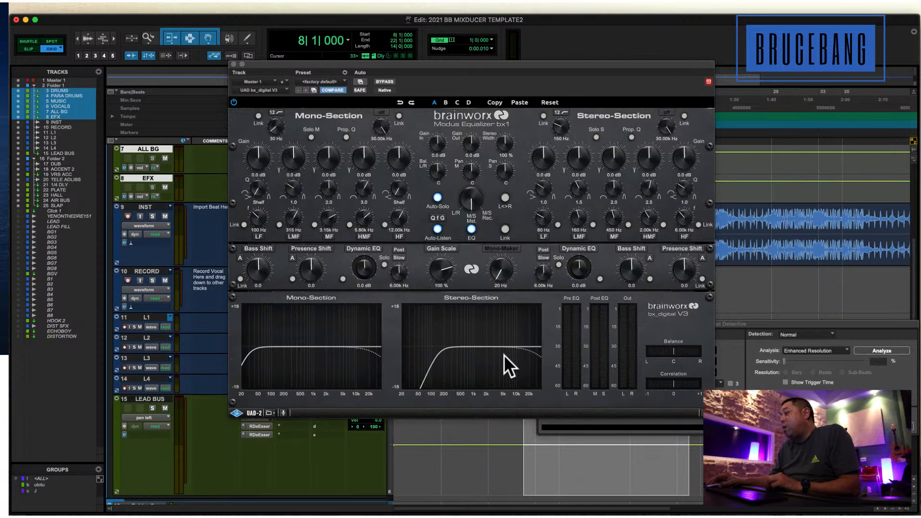
{"action": "left_click", "coordinate": [523, 472]}
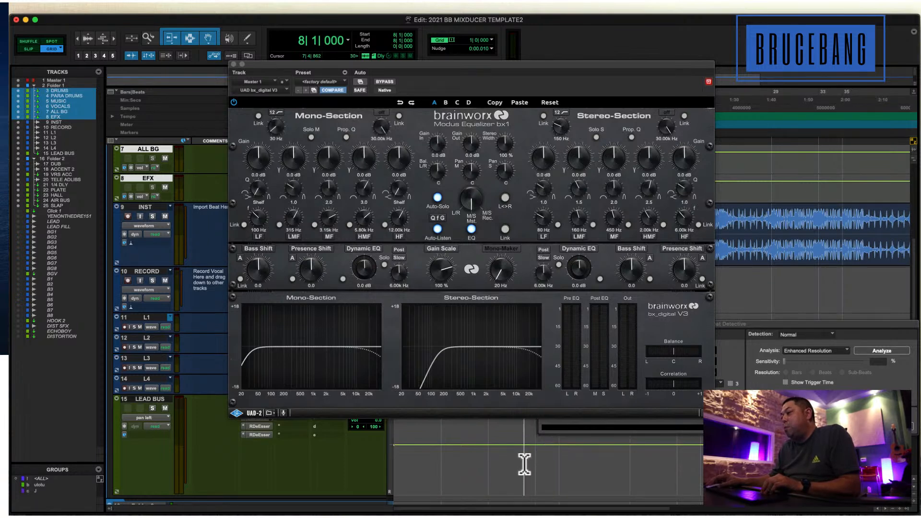
{"action": "left_click", "coordinate": [524, 459]}
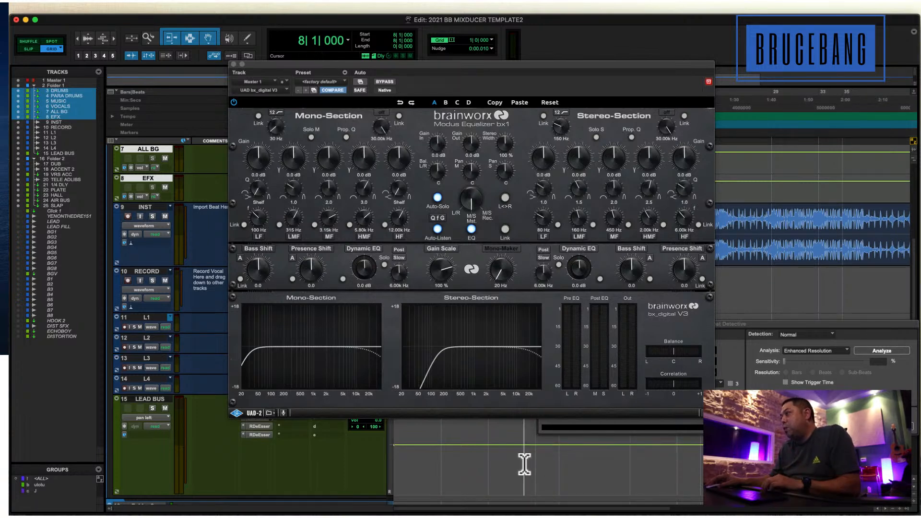
{"action": "key", "text": "space"}
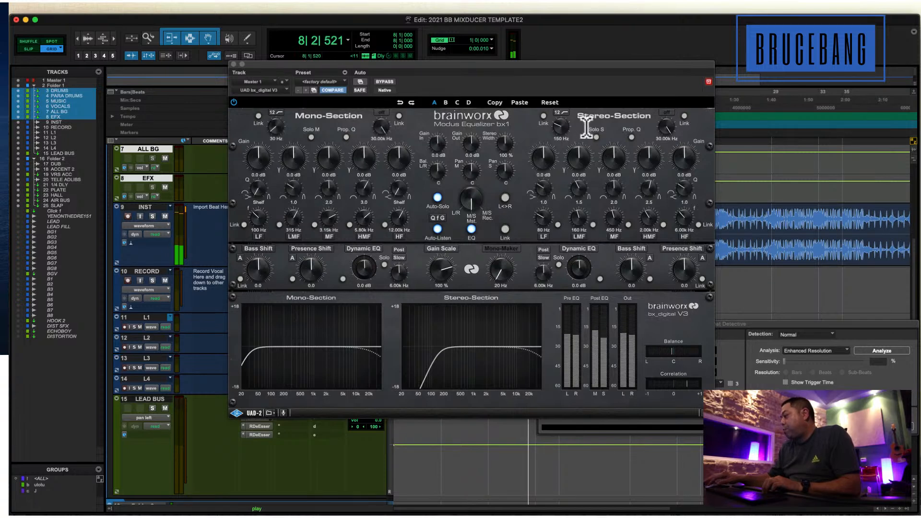
{"action": "mouse_move", "coordinate": [559, 138]}
{"action": "left_mouse_down"}
{"action": "mouse_move", "coordinate": [561, 174]}
{"action": "mouse_move", "coordinate": [564, 98]}
{"action": "mouse_move", "coordinate": [560, 135]}
{"action": "left_mouse_up"}
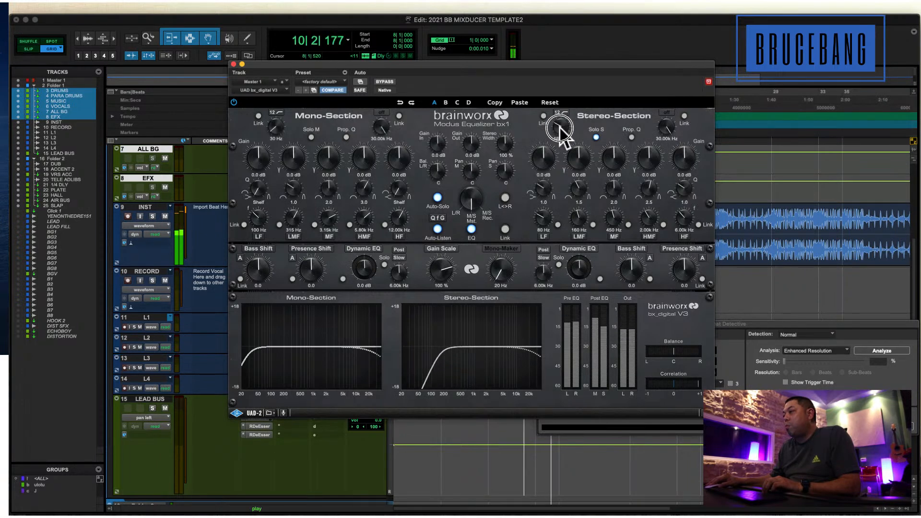
{"action": "key", "text": "space"}
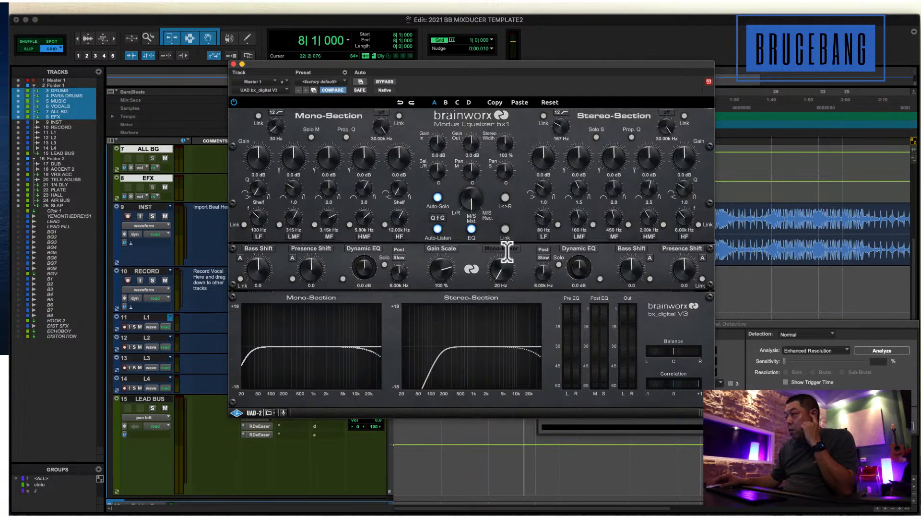
Demonstrate bx_digital's Mono-Maker control, leave it at 20 Hz, and close the plug-in.
{"action": "left_click_drag", "start_coordinate": [508, 86], "coordinate": [502, 69]}
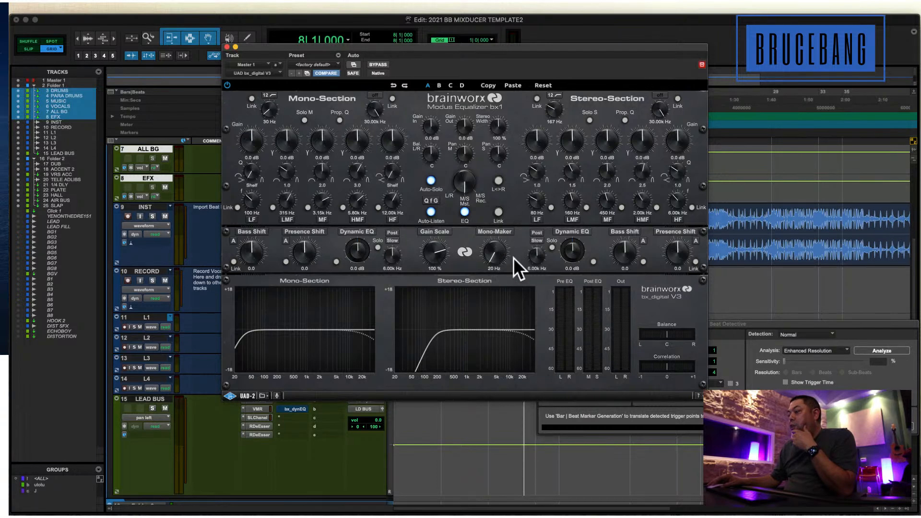
{"action": "mouse_move", "coordinate": [494, 252]}
{"action": "left_mouse_down"}
{"action": "mouse_move", "coordinate": [492, 239]}
{"action": "mouse_move", "coordinate": [491, 262]}
{"action": "left_mouse_up"}
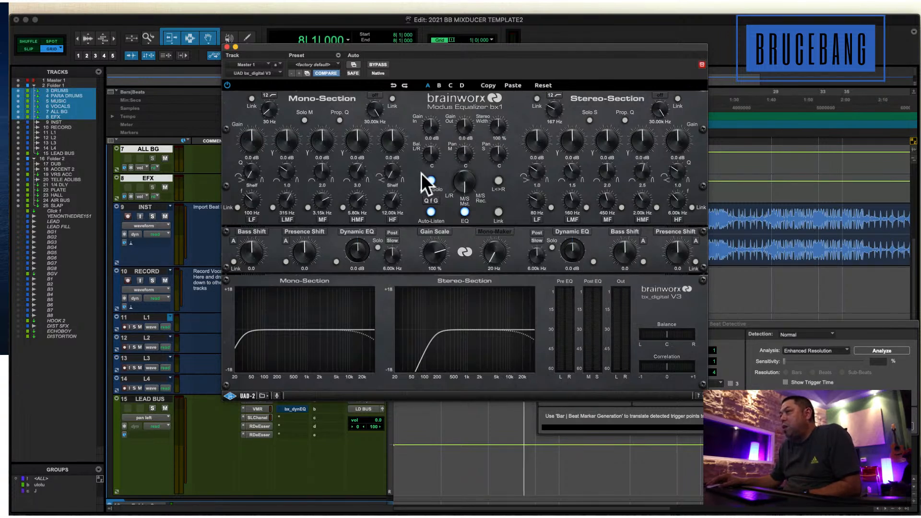
{"action": "left_click", "coordinate": [227, 47]}
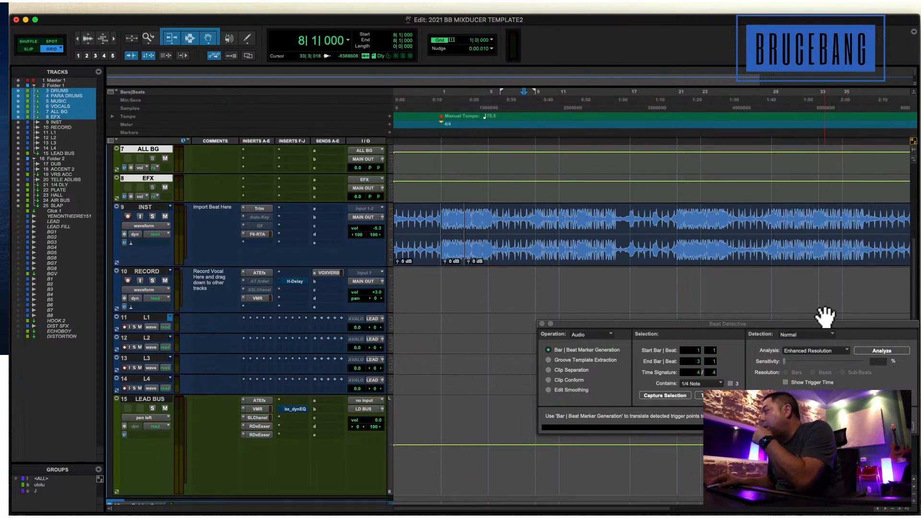
Review the hardware buffer size options in the Playback Engine settings and confirm the dialog.
{"action": "left_click", "coordinate": [475, 194]}
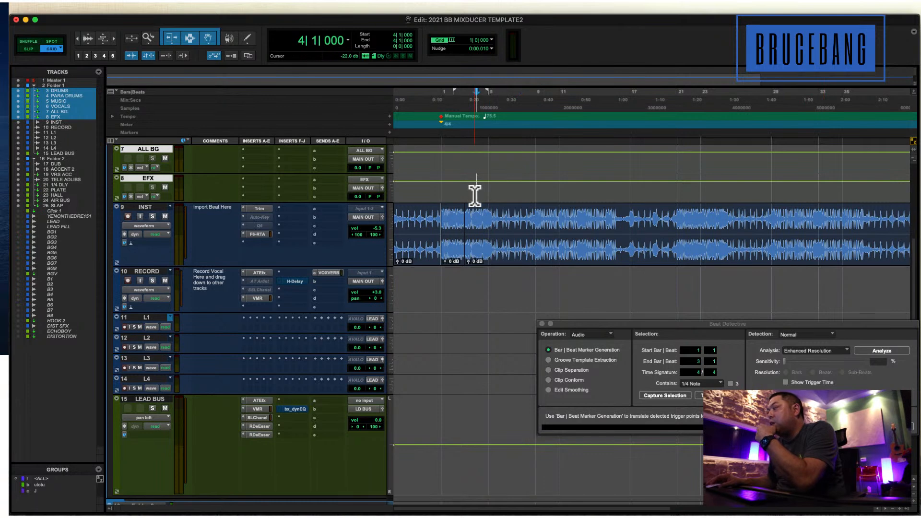
{"action": "left_click", "coordinate": [293, 8]}
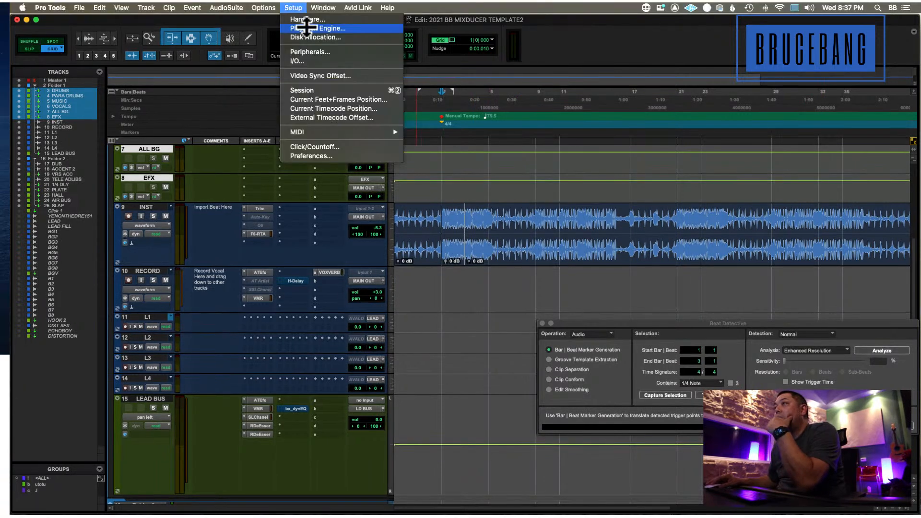
{"action": "left_click", "coordinate": [307, 28]}
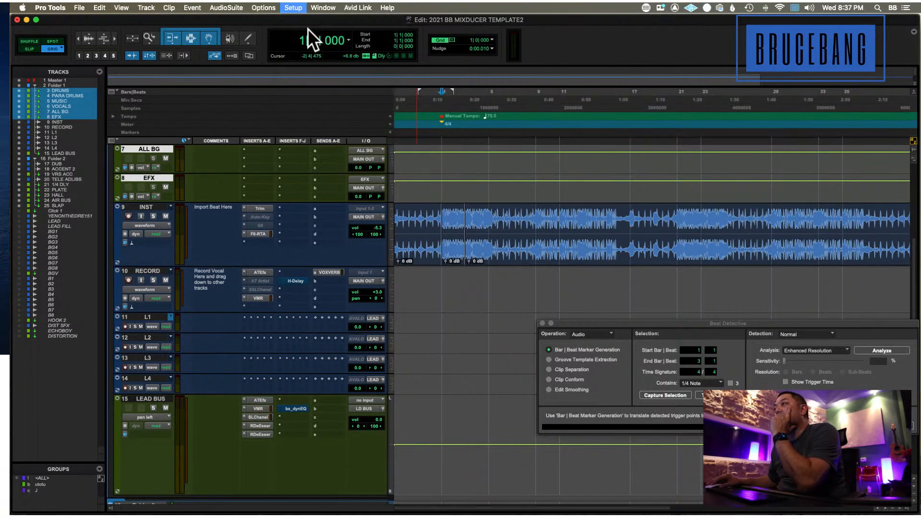
{"action": "left_click", "coordinate": [480, 175]}
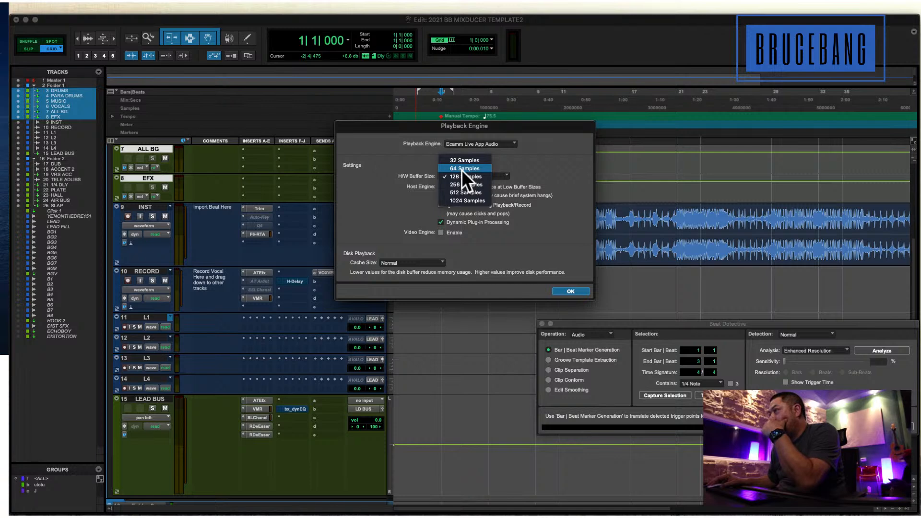
{"action": "left_click", "coordinate": [563, 290]}
{"action": "left_click", "coordinate": [571, 291]}
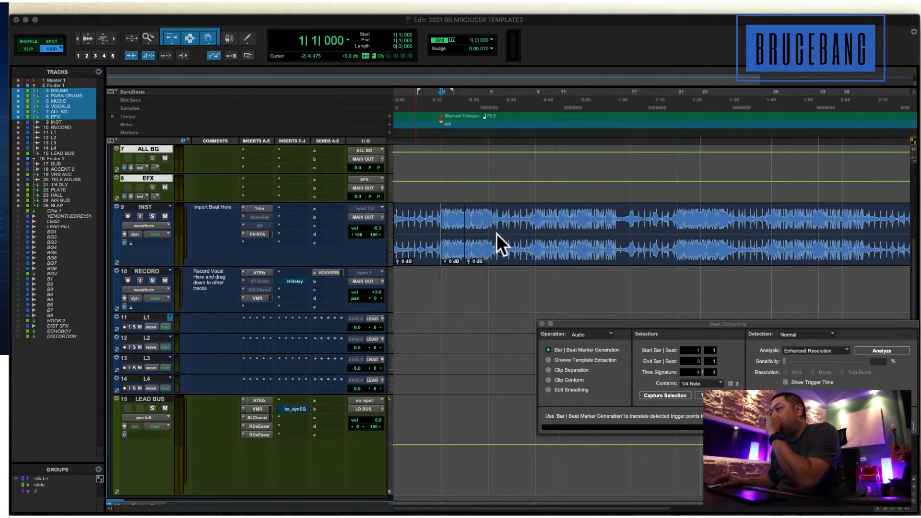
Place the edit cursor at 4|1|000 on the INST track, check the computer's specifications in About This Mac, and return to the session.
{"action": "left_click", "coordinate": [479, 220]}
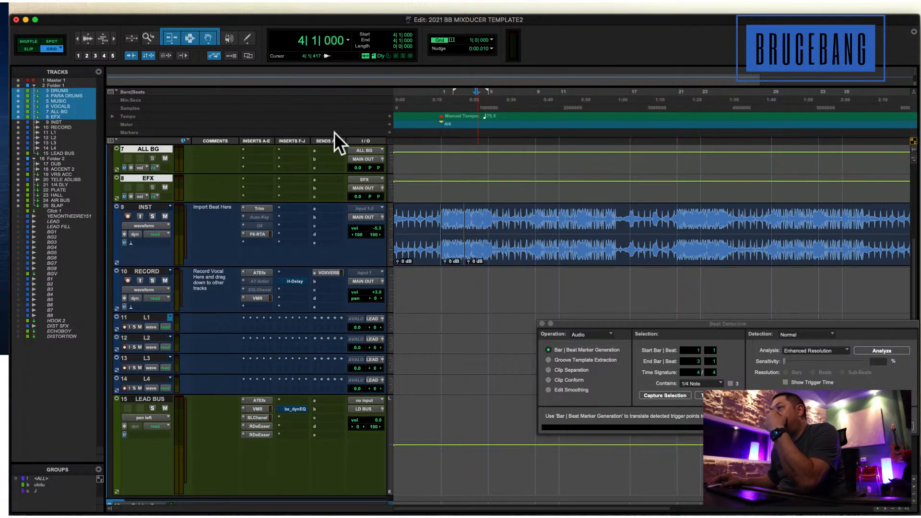
{"action": "scroll", "coordinate": [362, 175], "scroll_direction": "up", "scroll_amount": 5}
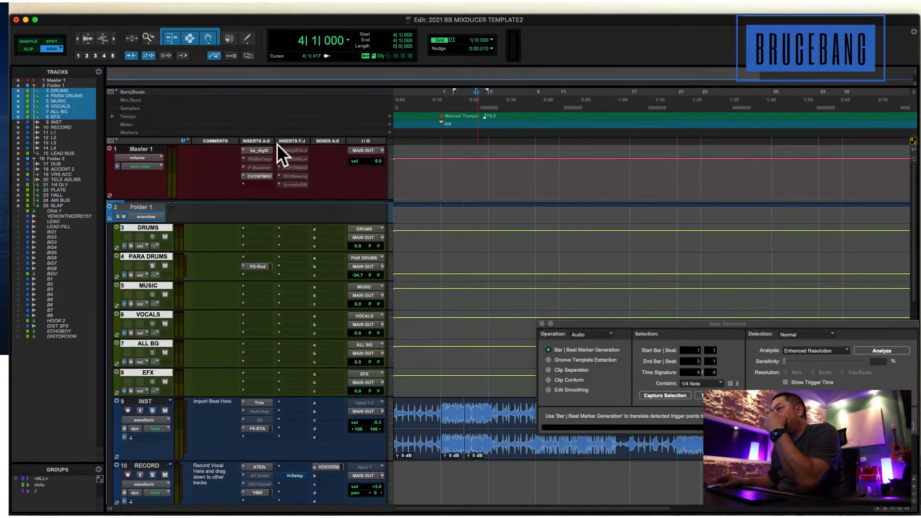
{"action": "left_click", "coordinate": [18, 5]}
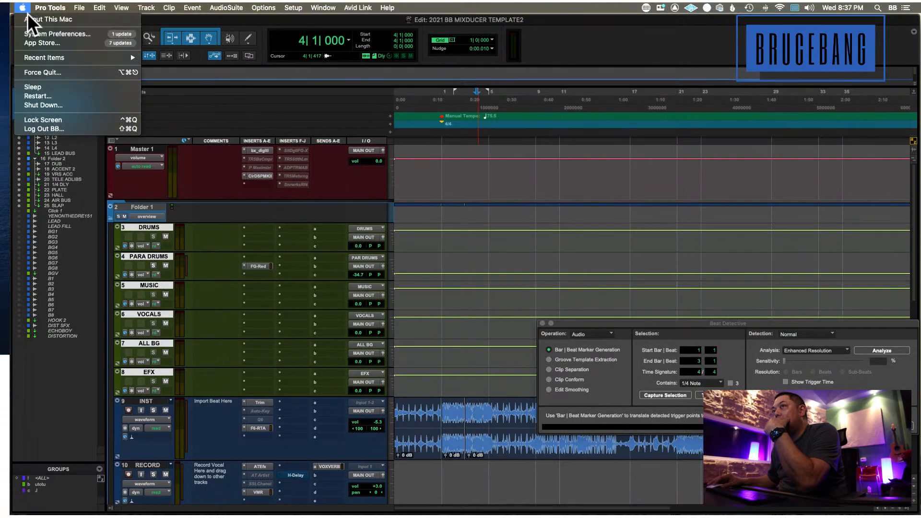
{"action": "left_click", "coordinate": [597, 264]}
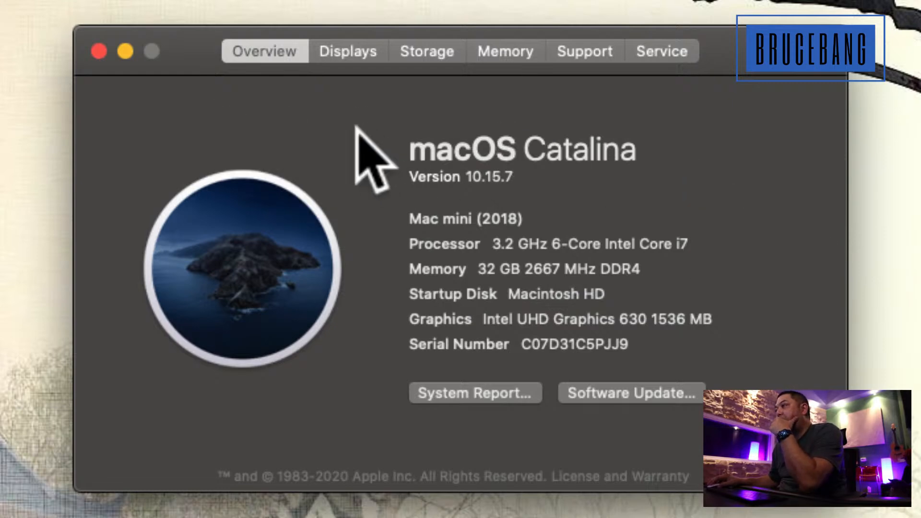
{"action": "left_click", "coordinate": [280, 111]}
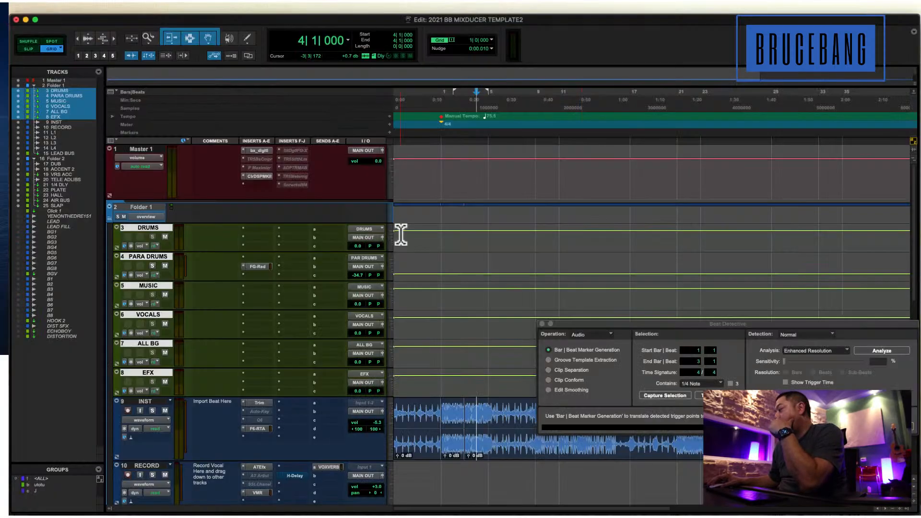